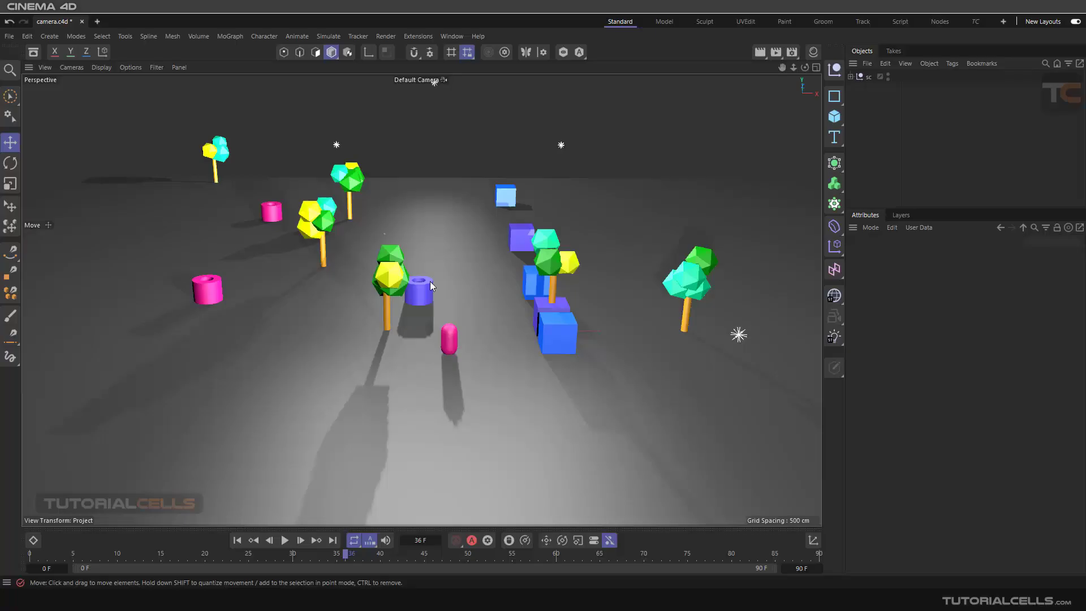
Step: Add a camera from a close view of the foreground yellow-green tree and rename it 1
{"action": "left_click", "coordinate": [832, 318]}
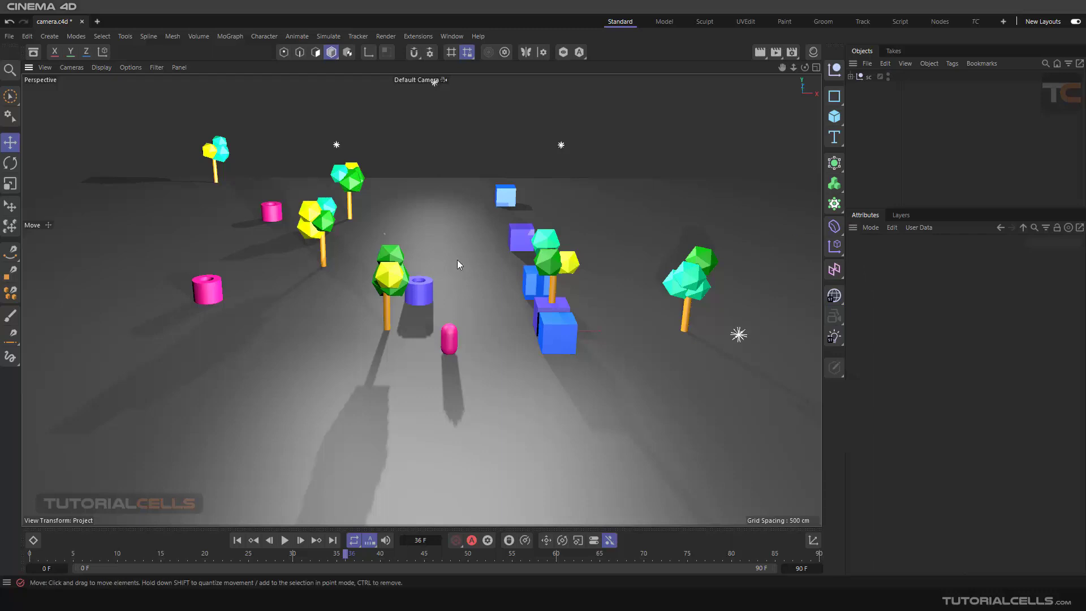
{"action": "left_click_drag", "start_coordinate": [450, 277], "coordinate": [454, 274], "text": "alt"}
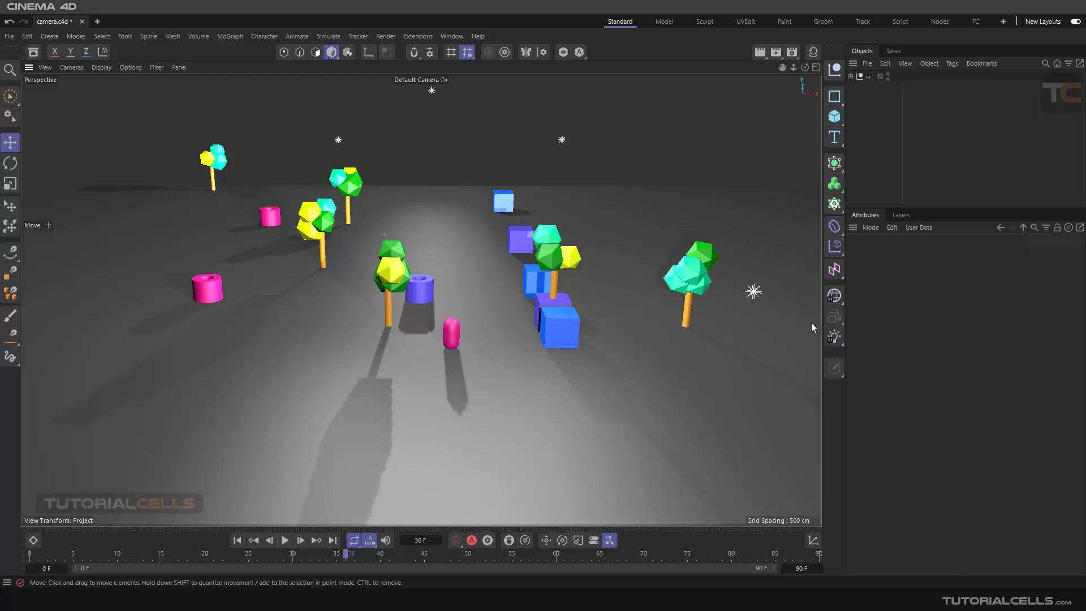
{"action": "scroll", "coordinate": [405, 253], "scroll_direction": "up", "scroll_amount": 6}
{"action": "left_click_drag", "start_coordinate": [346, 281], "coordinate": [430, 277], "text": "alt"}
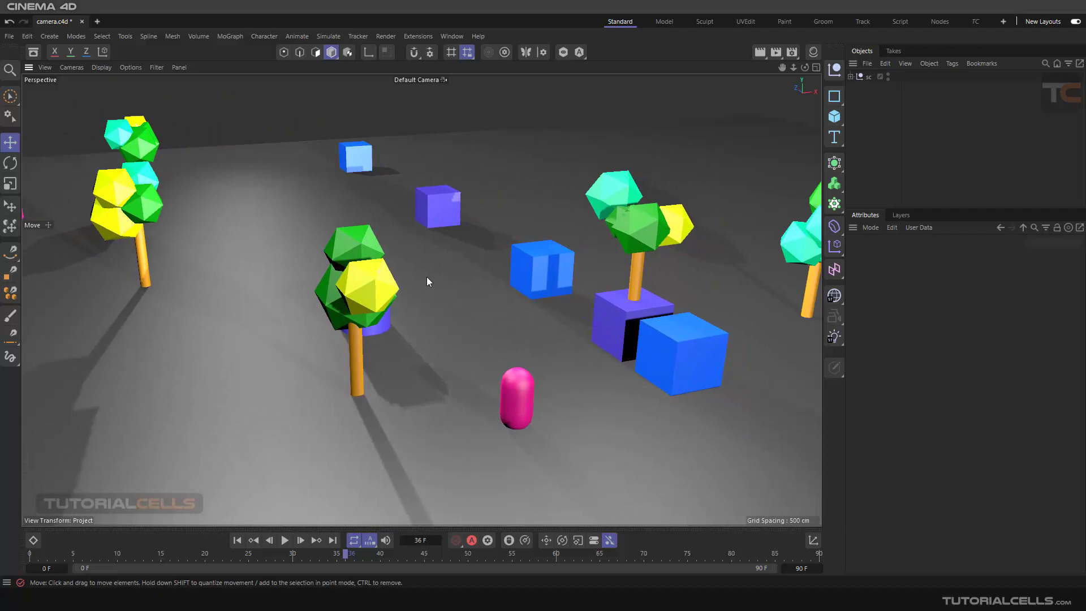
{"action": "scroll", "coordinate": [406, 277], "scroll_direction": "up", "scroll_amount": 3}
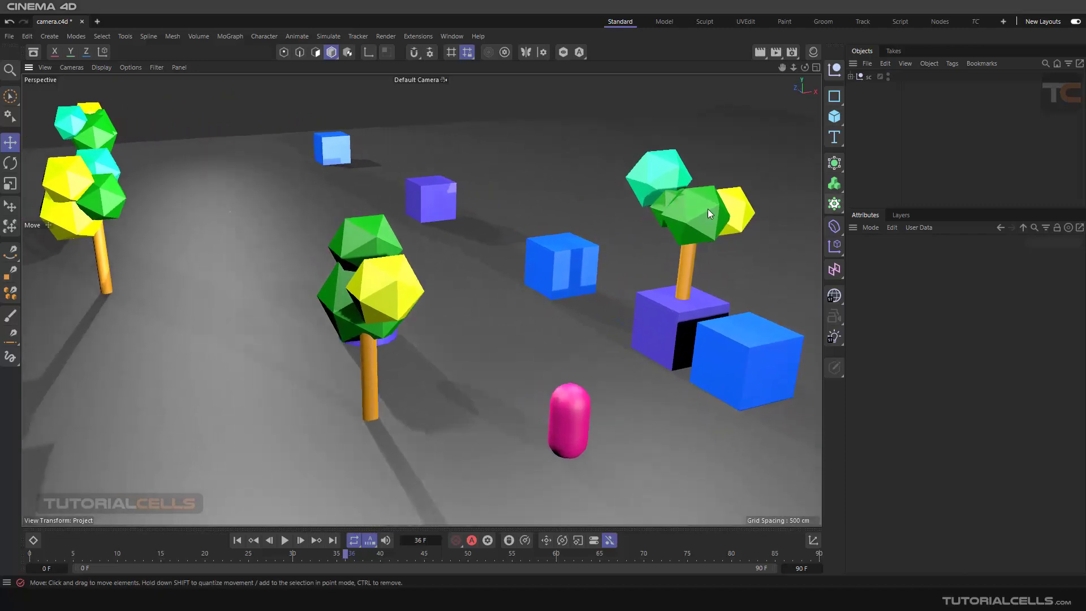
{"action": "scroll", "coordinate": [341, 283], "scroll_direction": "up", "scroll_amount": 3}
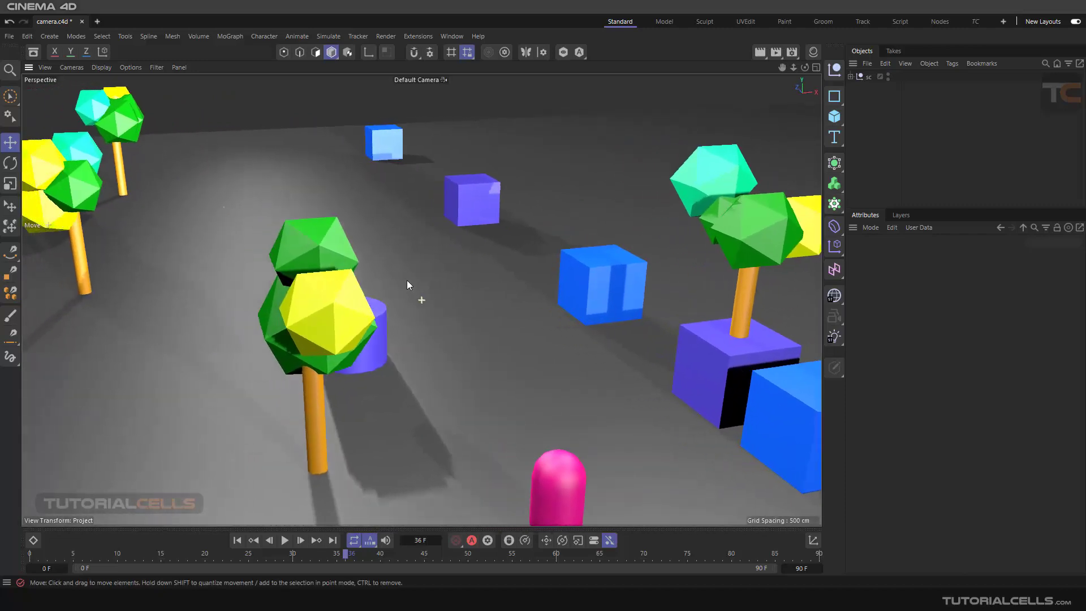
{"action": "middle_click_drag", "start_coordinate": [398, 281], "coordinate": [441, 270], "text": "alt"}
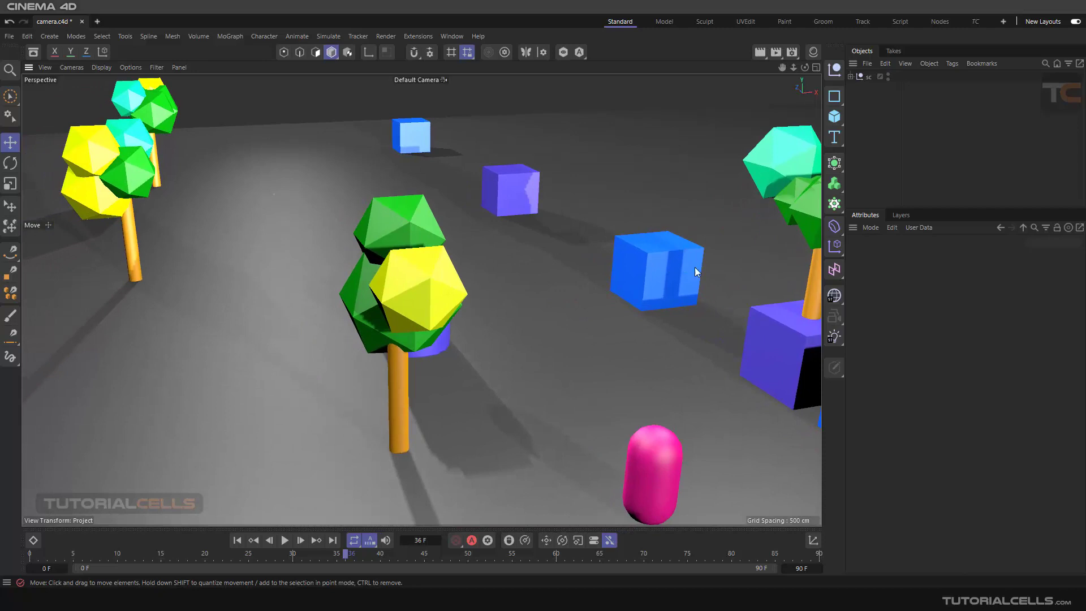
{"action": "left_click", "coordinate": [833, 314]}
{"action": "left_click", "coordinate": [859, 334]}
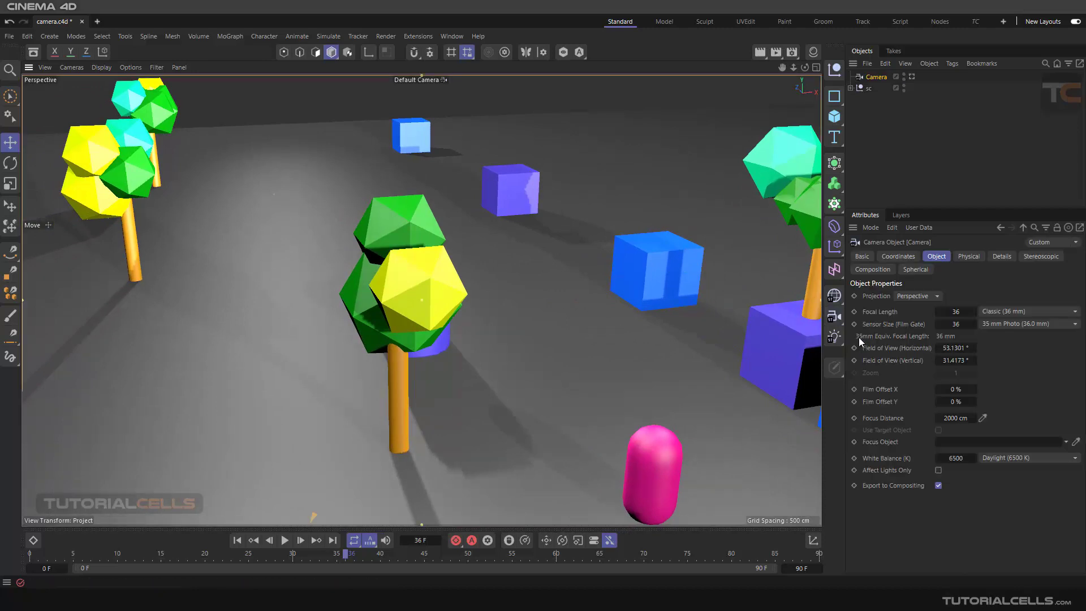
{"action": "double_click", "coordinate": [877, 78]}
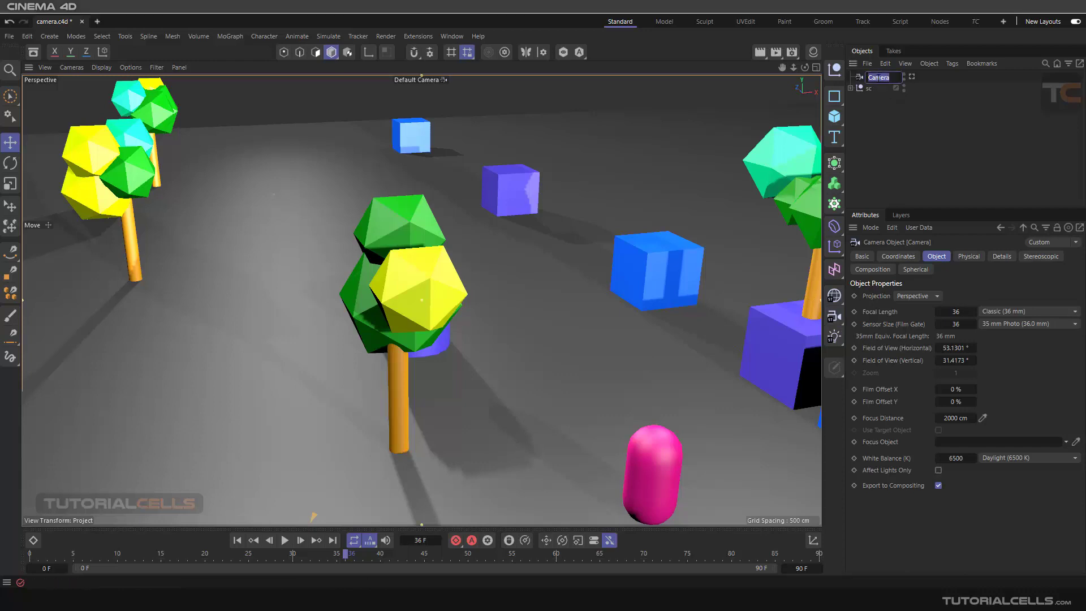
{"action": "type", "text": "1"}
{"action": "left_click", "coordinate": [868, 113]}
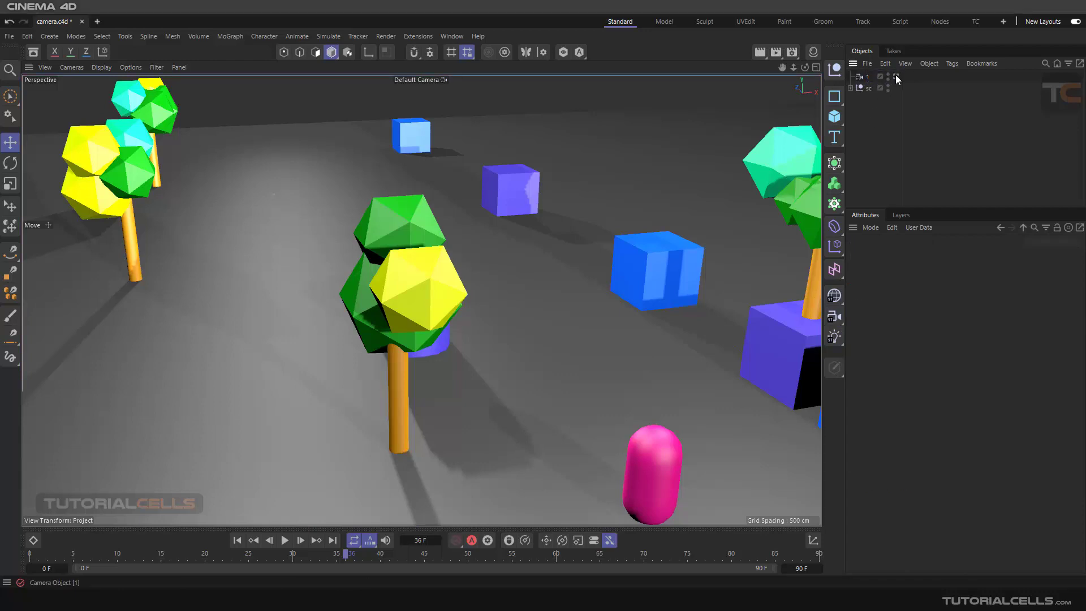
Step: Add a second camera from a raised view of the yellow-and-turquoise tree and rename it 2
{"action": "scroll", "coordinate": [531, 303], "scroll_direction": "down", "scroll_amount": 3}
{"action": "left_click_drag", "start_coordinate": [531, 303], "coordinate": [359, 263], "text": "alt"}
{"action": "scroll", "coordinate": [349, 289], "scroll_direction": "up", "scroll_amount": 5}
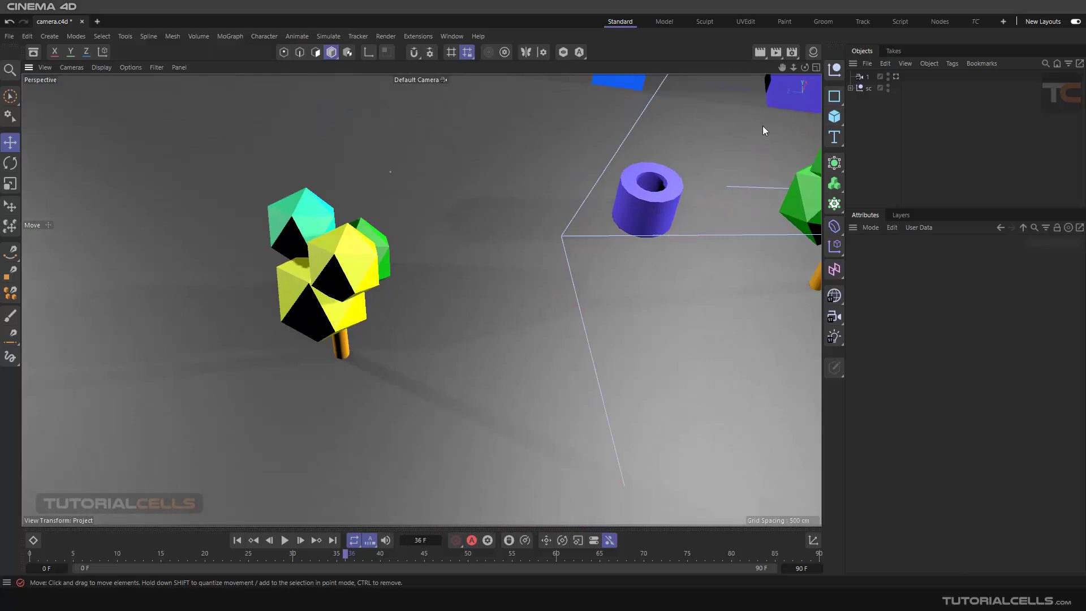
{"action": "left_click", "coordinate": [834, 316]}
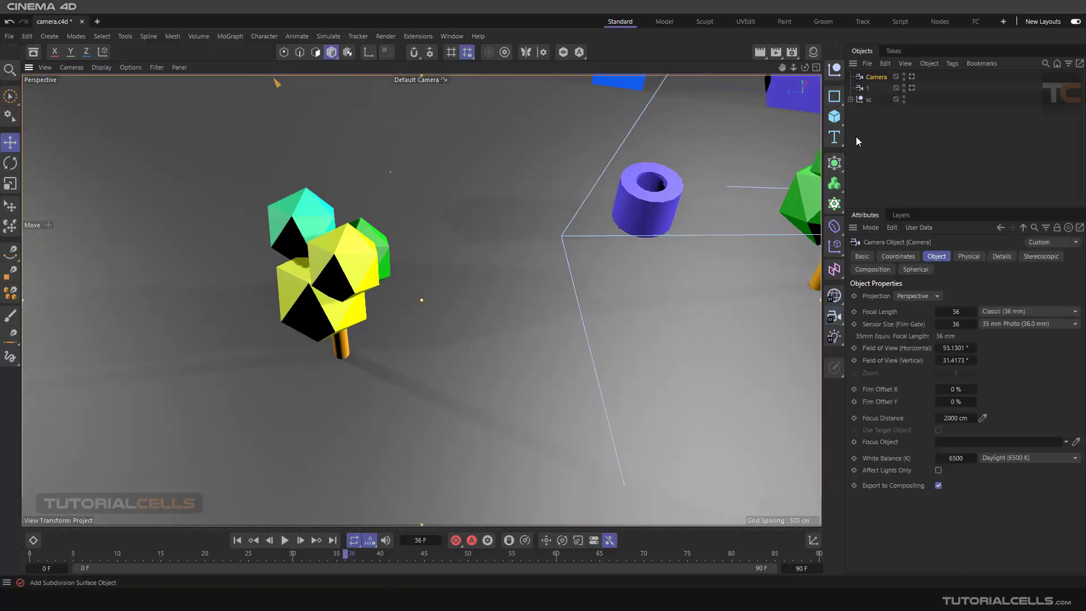
{"action": "double_click", "coordinate": [874, 77]}
{"action": "type", "text": "2"}
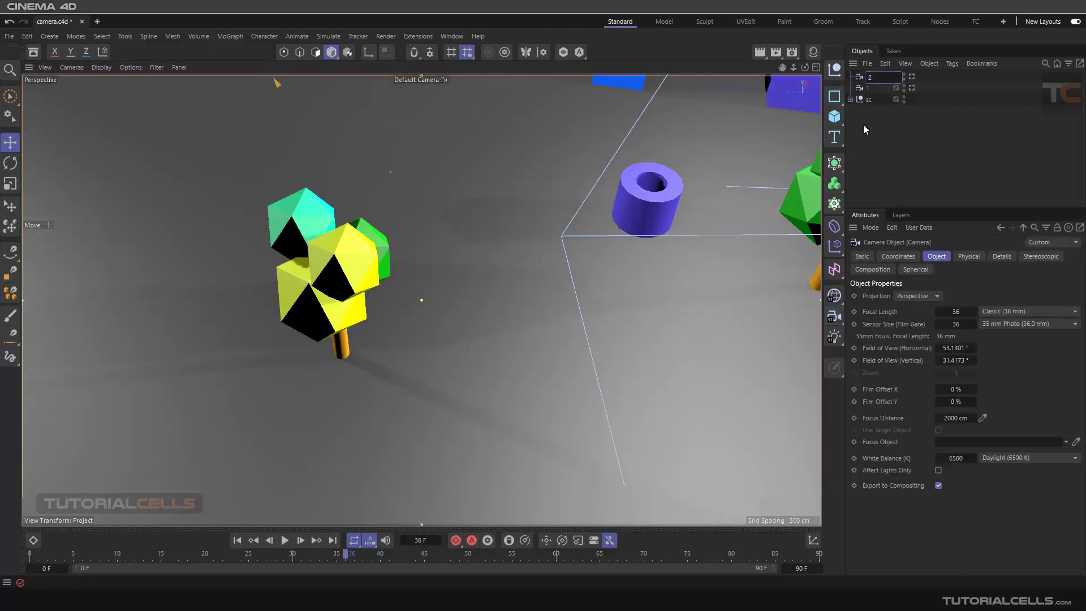
{"action": "left_click", "coordinate": [863, 124]}
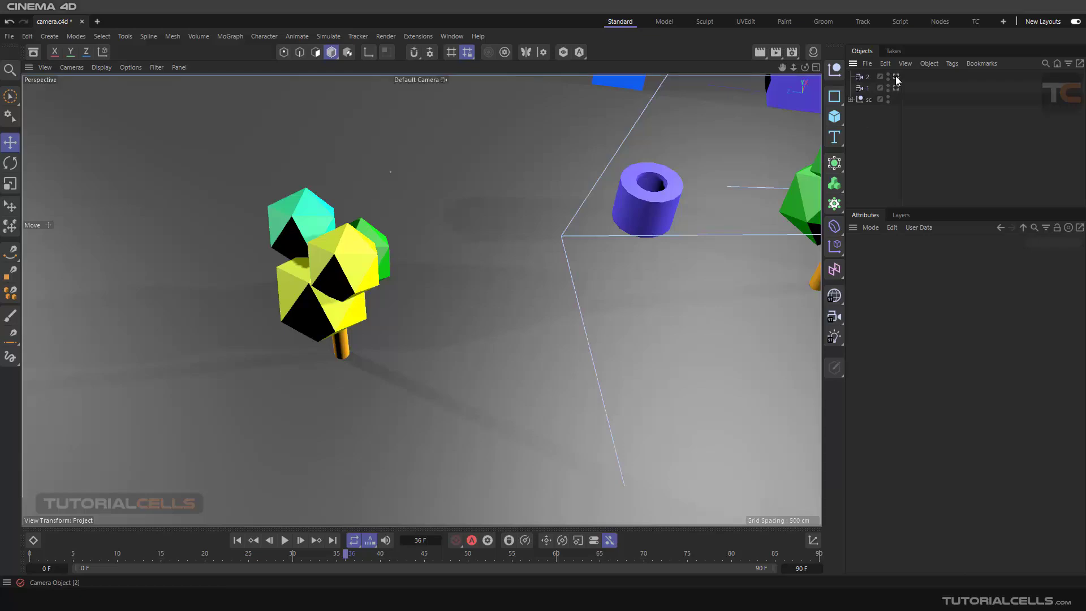
{"action": "scroll", "coordinate": [588, 228], "scroll_direction": "down", "scroll_amount": 8}
{"action": "scroll", "coordinate": [593, 230], "scroll_direction": "down", "scroll_amount": 4}
{"action": "left_click_drag", "start_coordinate": [593, 230], "coordinate": [511, 283], "text": "alt"}
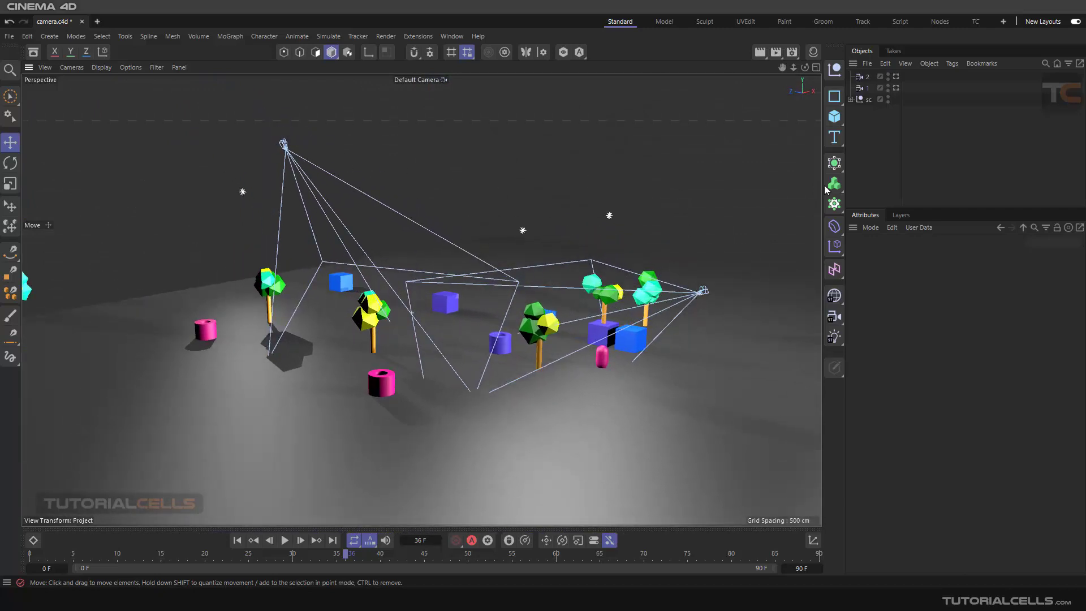
{"action": "left_click", "coordinate": [867, 87]}
{"action": "left_click", "coordinate": [867, 77], "text": "ctrl"}
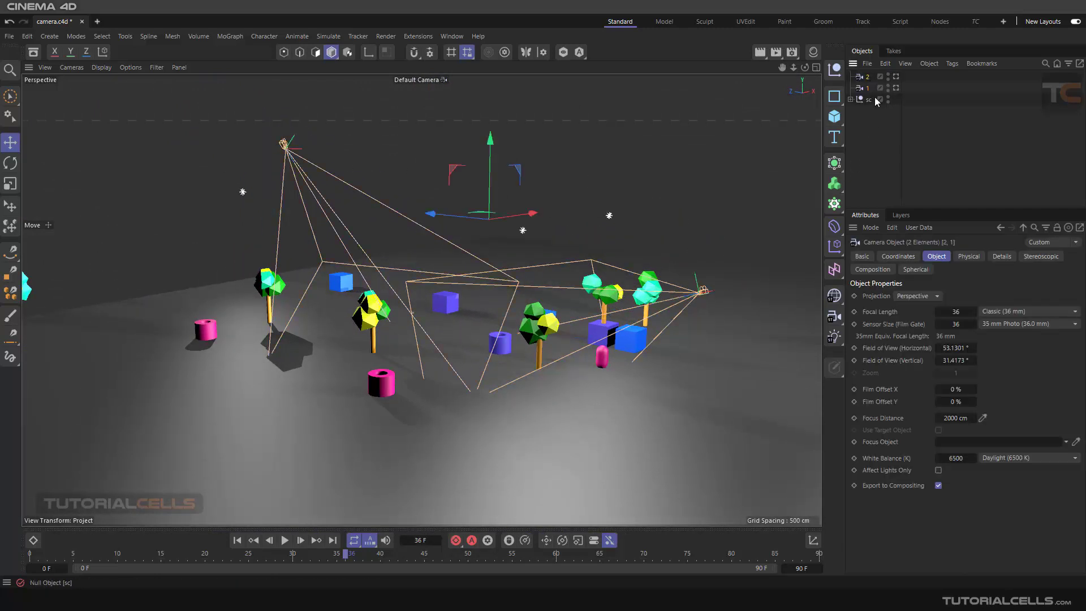
{"action": "left_click", "coordinate": [869, 118]}
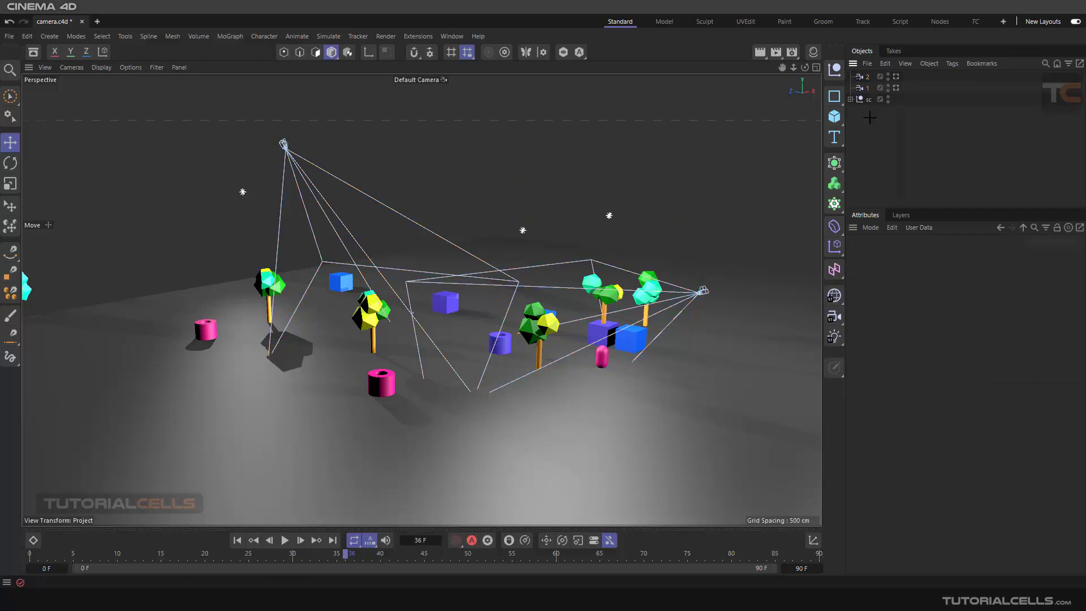
{"action": "left_click", "coordinate": [833, 317]}
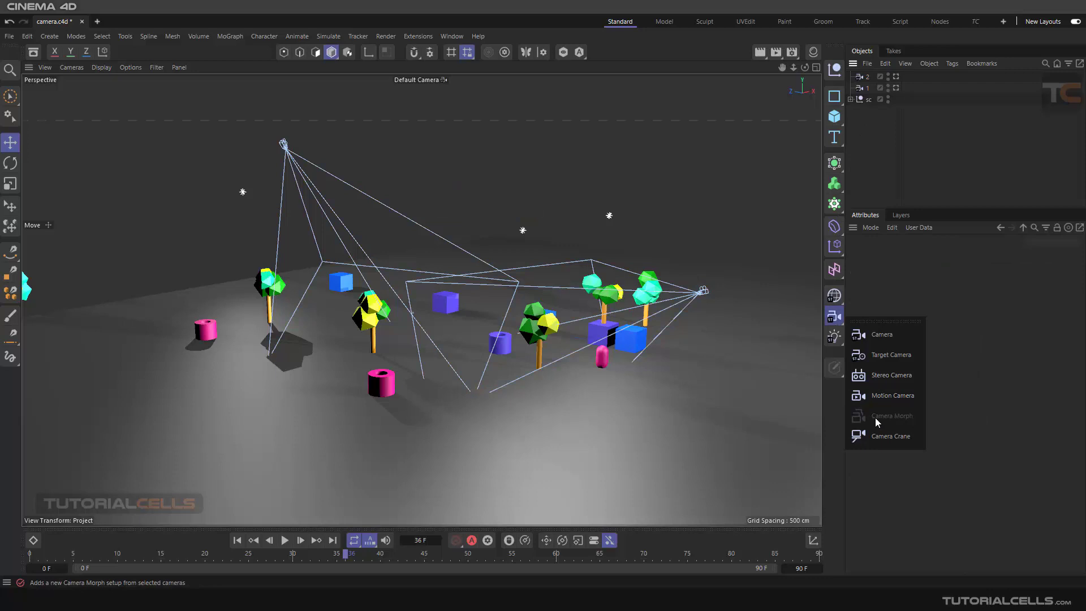
Step: Create a Camera Morph setup from cameras 1 and 2
{"action": "left_click", "coordinate": [869, 88]}
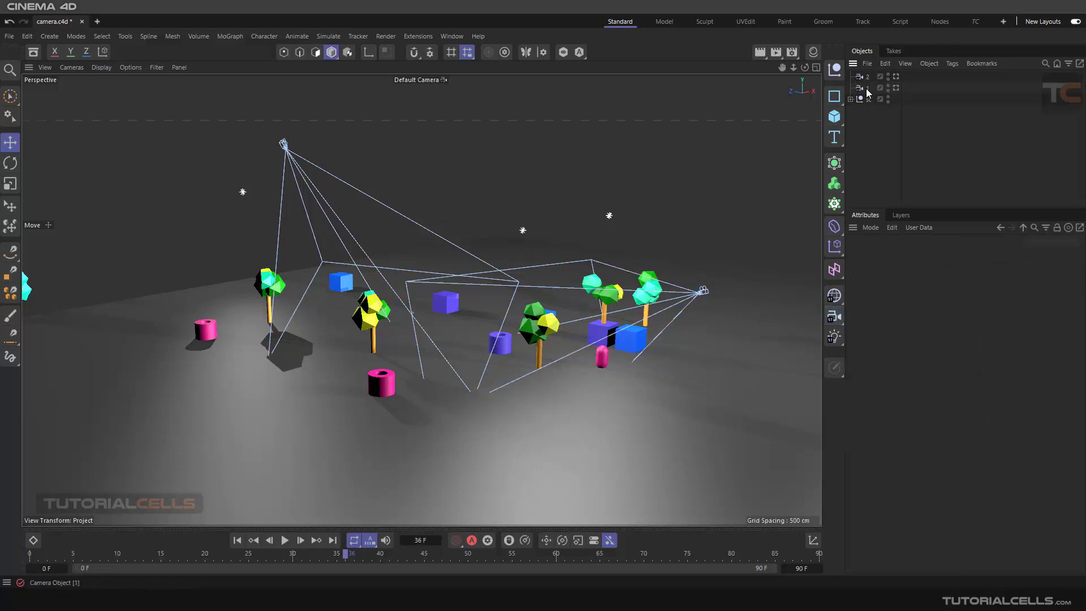
{"action": "left_click", "coordinate": [867, 77], "text": "ctrl"}
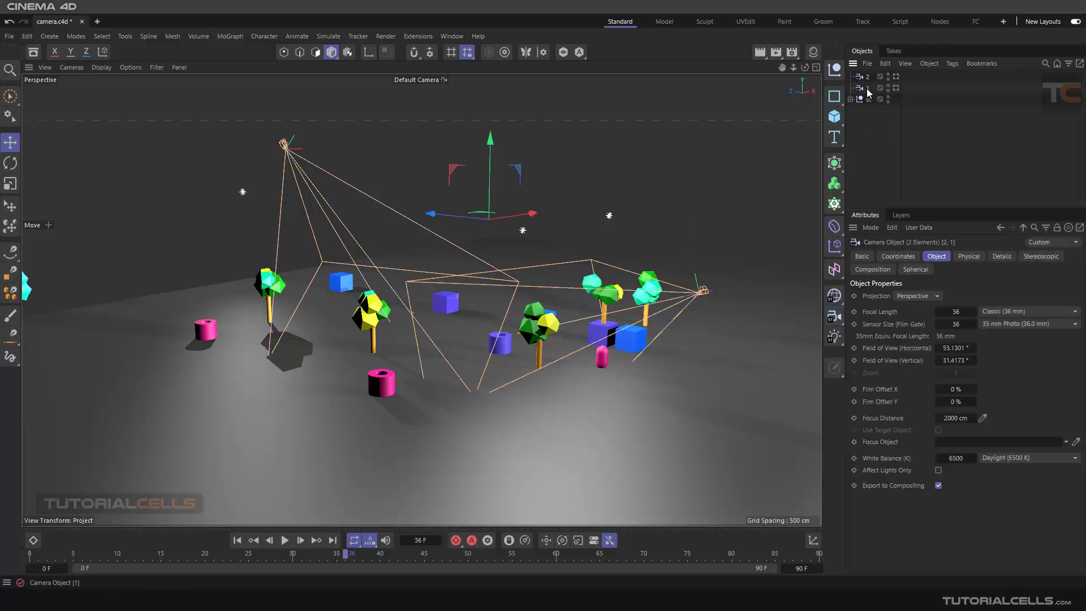
{"action": "left_click", "coordinate": [834, 317]}
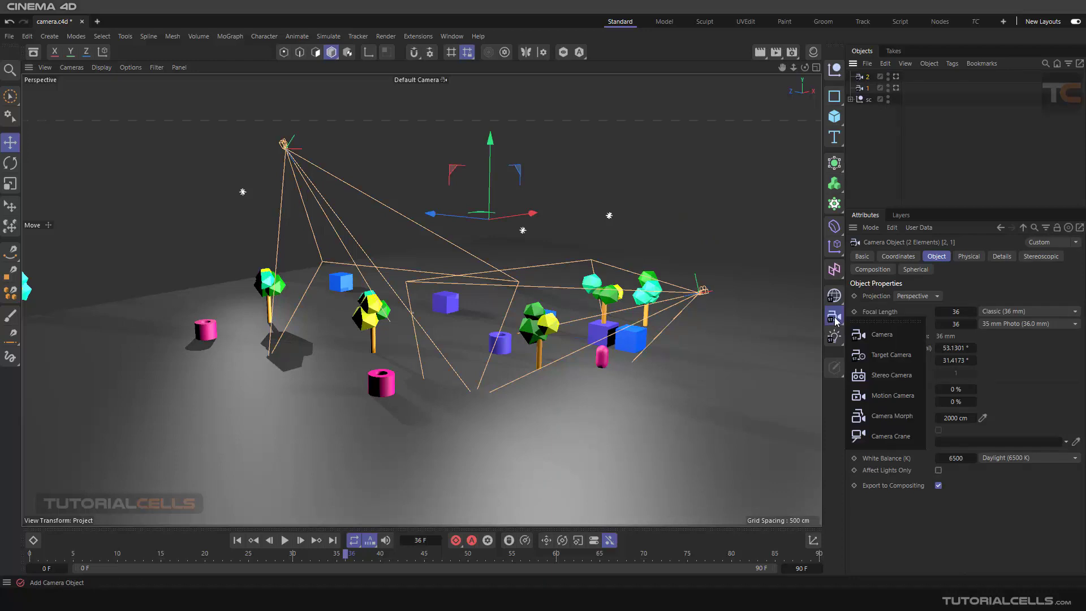
{"action": "left_click", "coordinate": [883, 419]}
Step: Scrub the camera morph's blend to preview the movement between the two source cameras, ending at 0%
{"action": "left_click_drag", "start_coordinate": [455, 277], "coordinate": [479, 273], "text": "alt"}
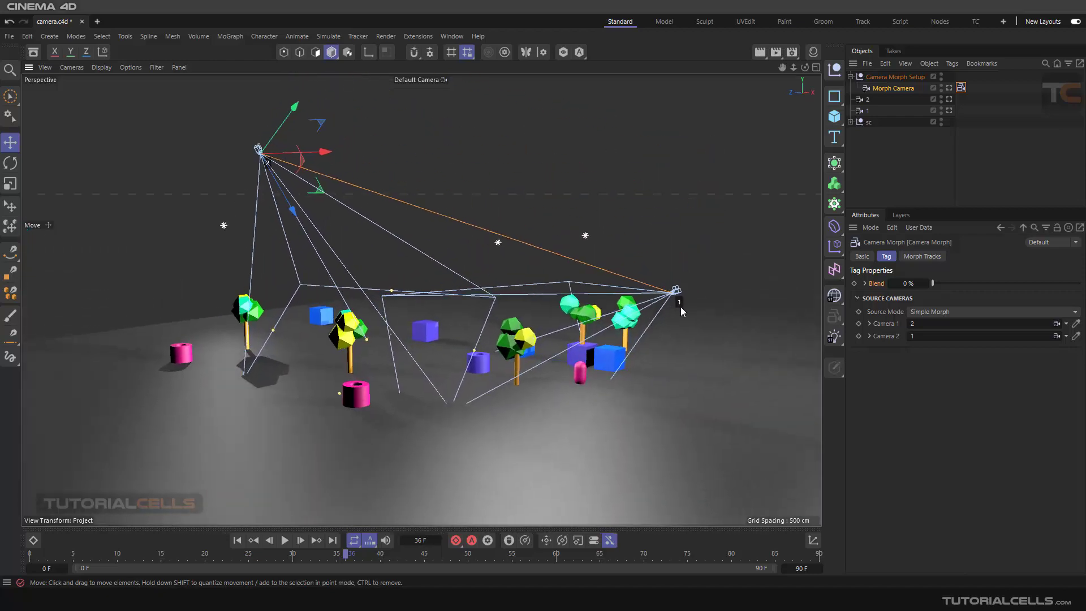
{"action": "scroll", "coordinate": [679, 303], "scroll_direction": "up", "scroll_amount": 4}
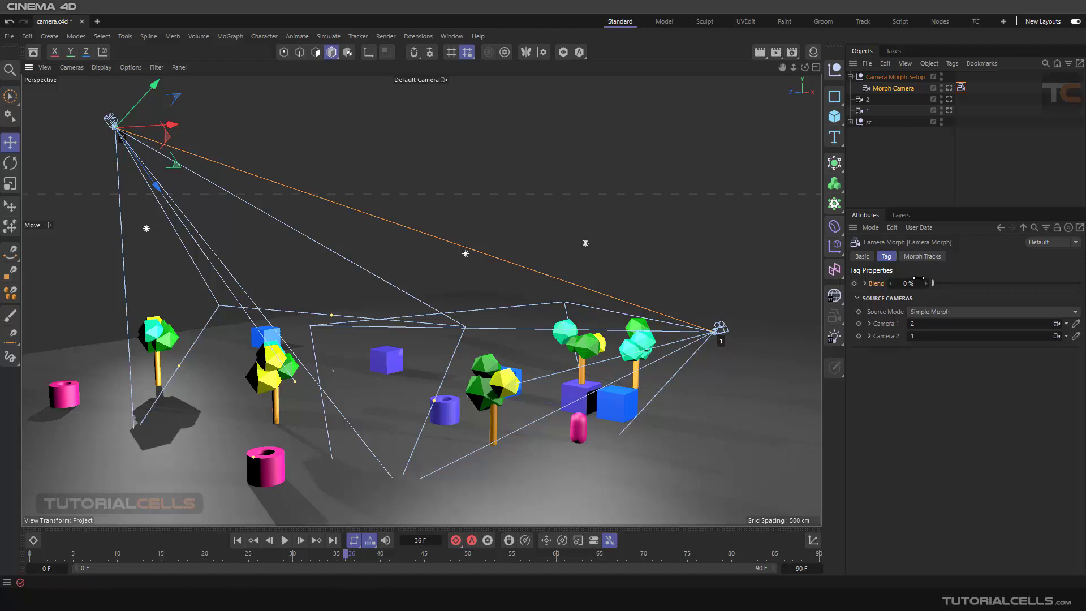
{"action": "left_click_drag", "start_coordinate": [931, 283], "coordinate": [867, 287]}
Step: Clear the Camera Morph tag's source cameras and reassign them with 1 as Camera 1 and 2 as Camera 2
{"action": "left_click", "coordinate": [880, 89]}
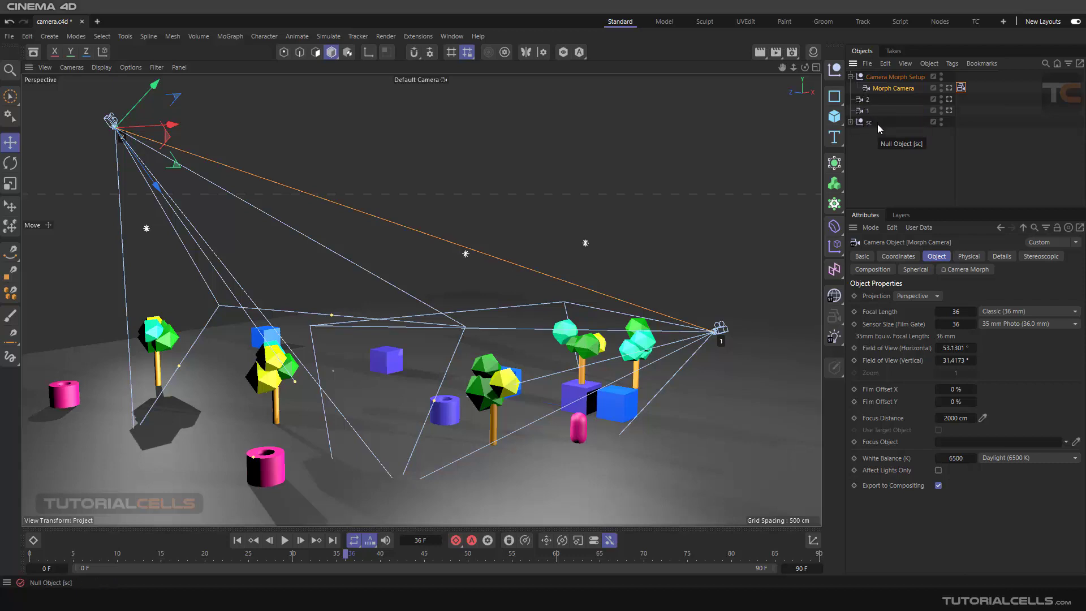
{"action": "left_click", "coordinate": [961, 88]}
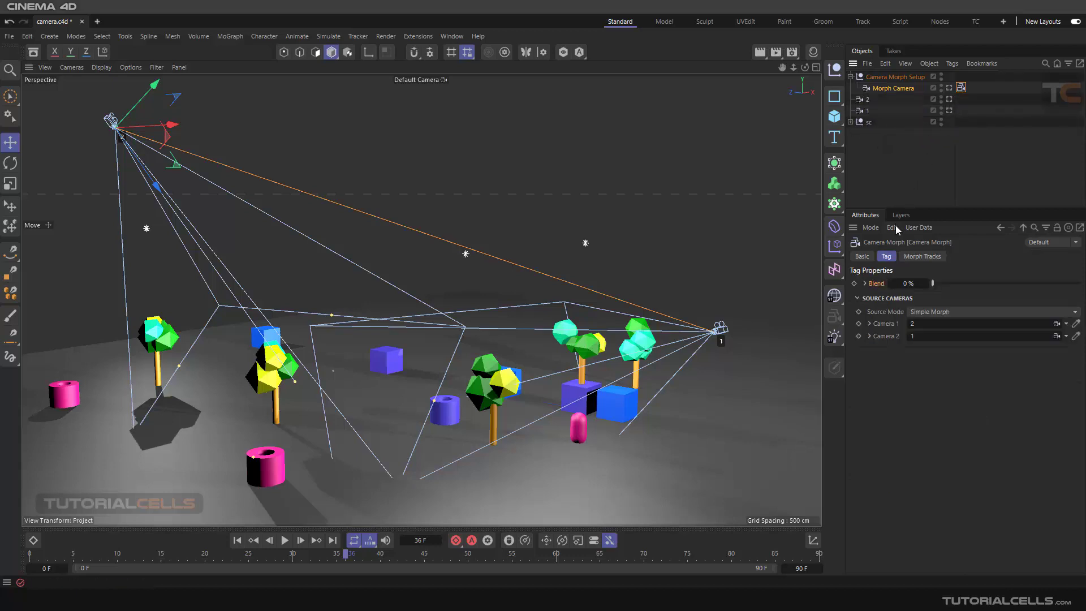
{"action": "left_click", "coordinate": [886, 256]}
{"action": "left_click", "coordinate": [886, 256]}
{"action": "left_click", "coordinate": [1066, 324]}
{"action": "left_click", "coordinate": [1053, 339]}
{"action": "left_click", "coordinate": [1066, 336]}
{"action": "left_click", "coordinate": [1053, 350]}
{"action": "left_click_drag", "start_coordinate": [868, 111], "coordinate": [931, 325]}
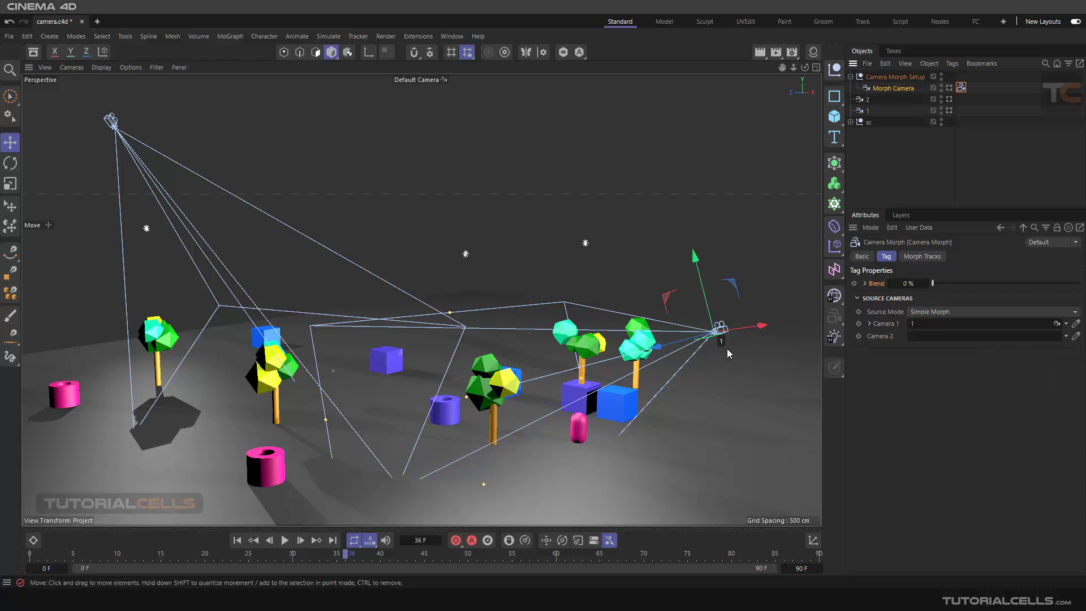
{"action": "left_click_drag", "start_coordinate": [865, 100], "coordinate": [909, 339]}
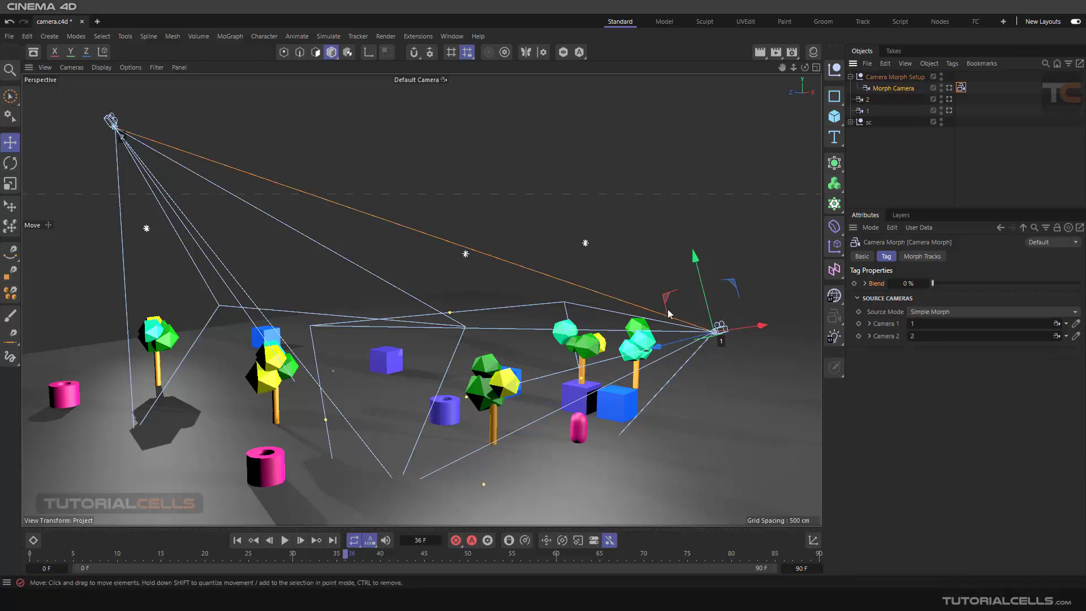
Step: Expand the blend settings and scrub the blend to about 35% and back to 0% to inspect the morph path
{"action": "left_click", "coordinate": [865, 284]}
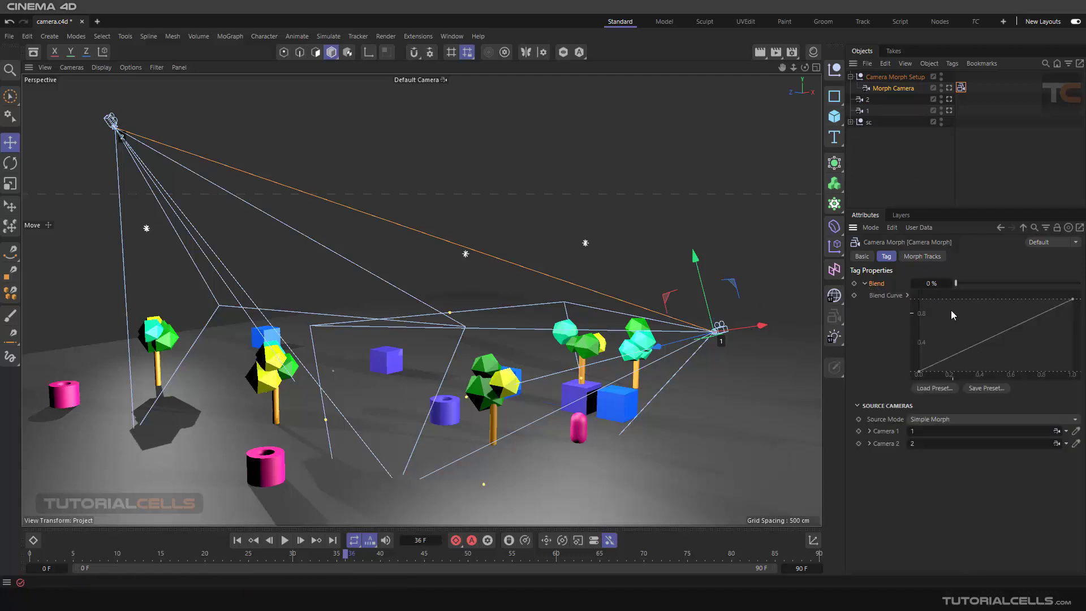
{"action": "left_click_drag", "start_coordinate": [954, 283], "coordinate": [991, 282]}
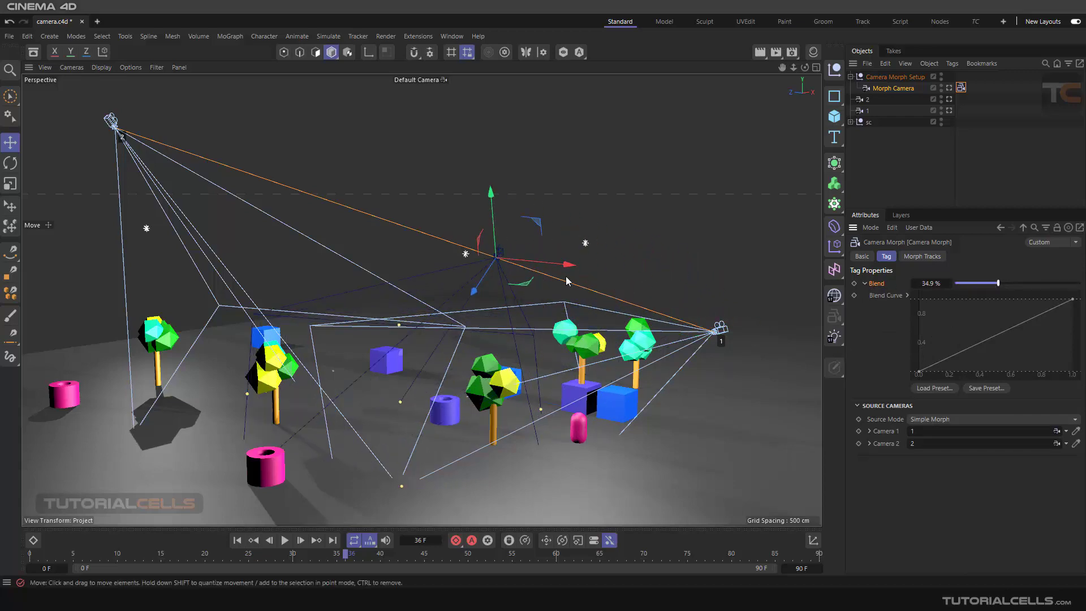
{"action": "left_click_drag", "start_coordinate": [510, 259], "coordinate": [455, 244], "text": "alt"}
{"action": "left_click_drag", "start_coordinate": [998, 283], "coordinate": [933, 273]}
Step: Look through the Morph Camera, clear the selection and return to the default camera view
{"action": "left_click", "coordinate": [949, 88]}
{"action": "left_click", "coordinate": [949, 88]}
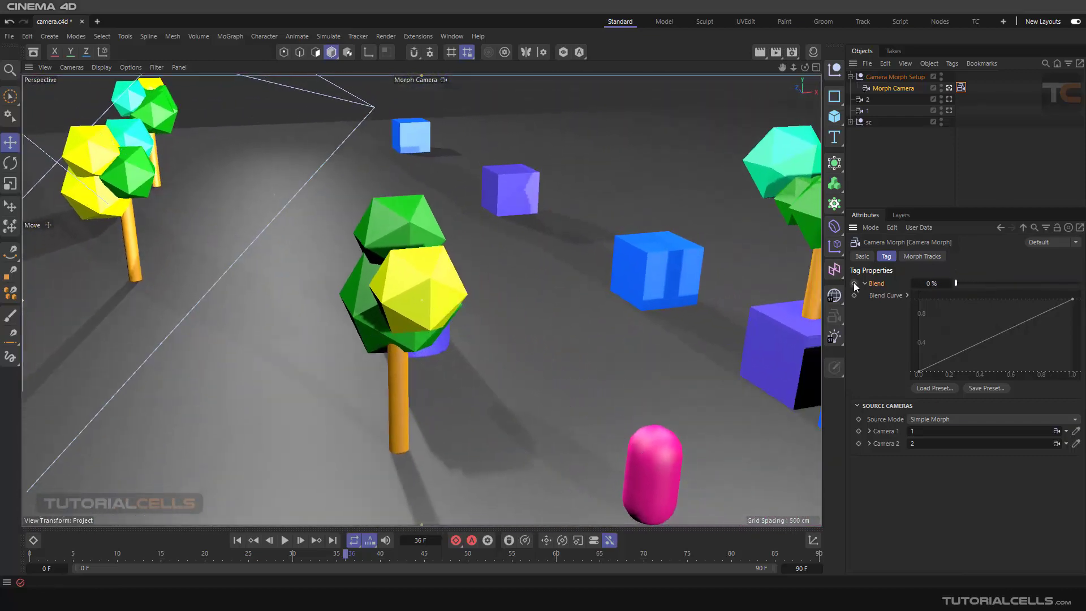
{"action": "left_click", "coordinate": [877, 159]}
{"action": "left_click", "coordinate": [949, 88]}
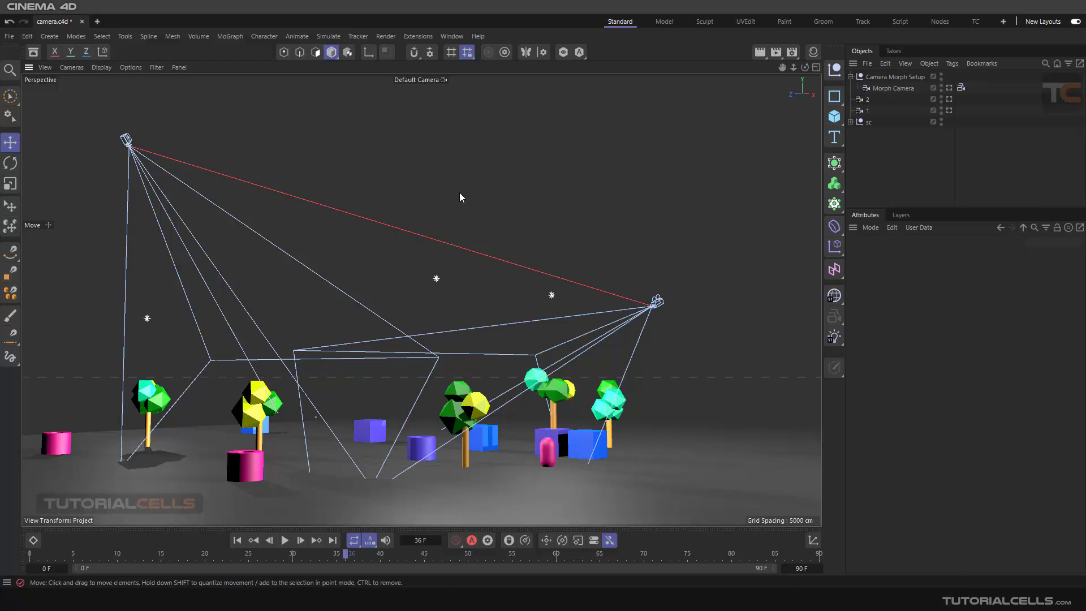
Step: Add a third camera from an elevated view over the scene and rename it 3
{"action": "left_click_drag", "start_coordinate": [542, 247], "coordinate": [473, 326], "text": "alt"}
{"action": "scroll", "coordinate": [449, 262], "scroll_direction": "up", "scroll_amount": 5}
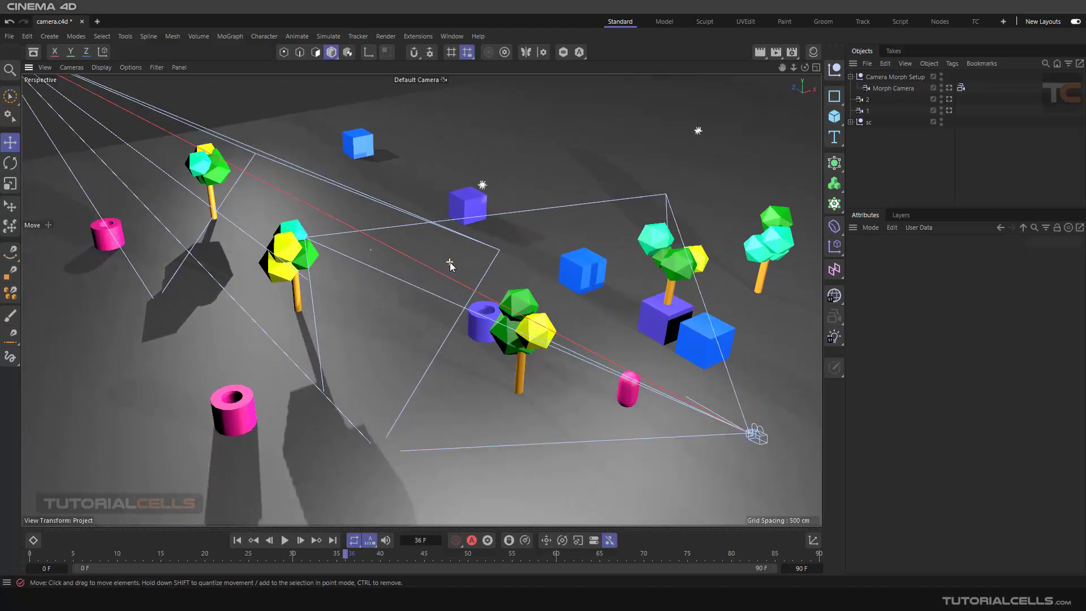
{"action": "left_click_drag", "start_coordinate": [451, 272], "coordinate": [498, 300], "text": "alt"}
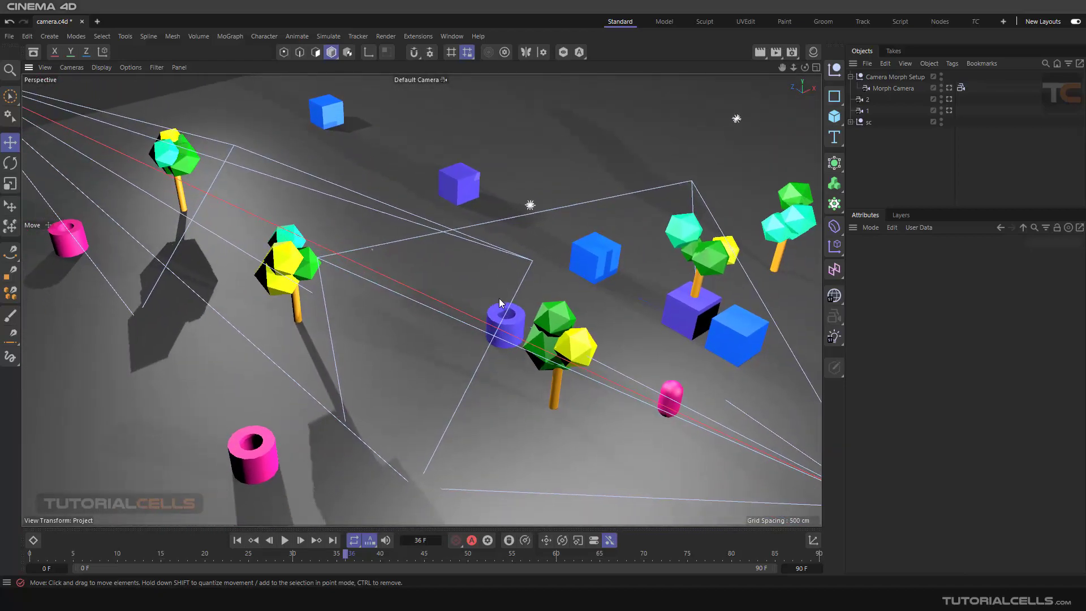
{"action": "left_click", "coordinate": [834, 319]}
{"action": "left_click", "coordinate": [861, 337]}
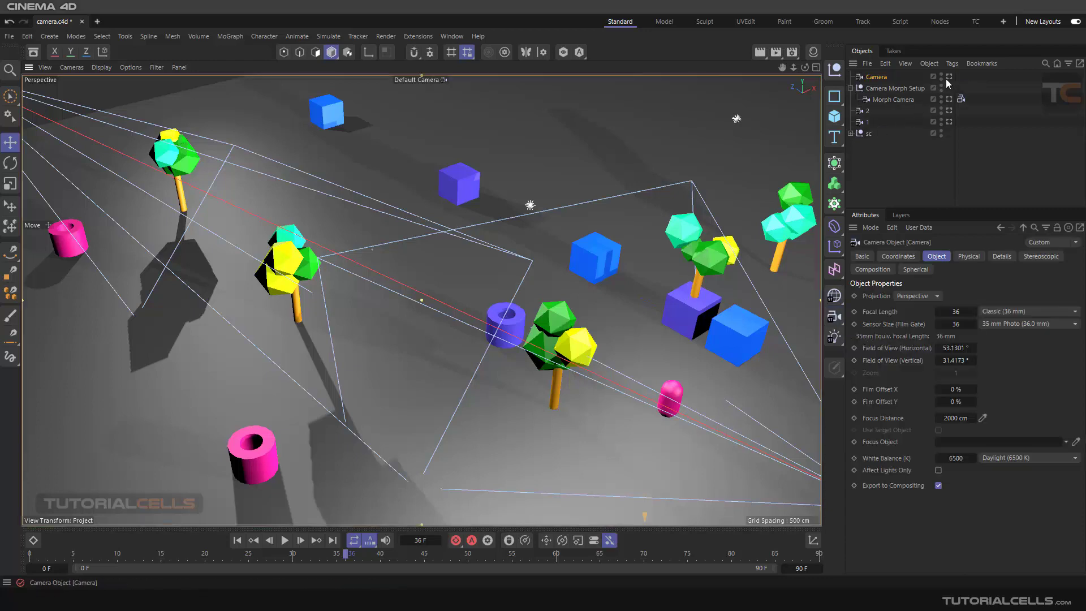
{"action": "double_click", "coordinate": [883, 77]}
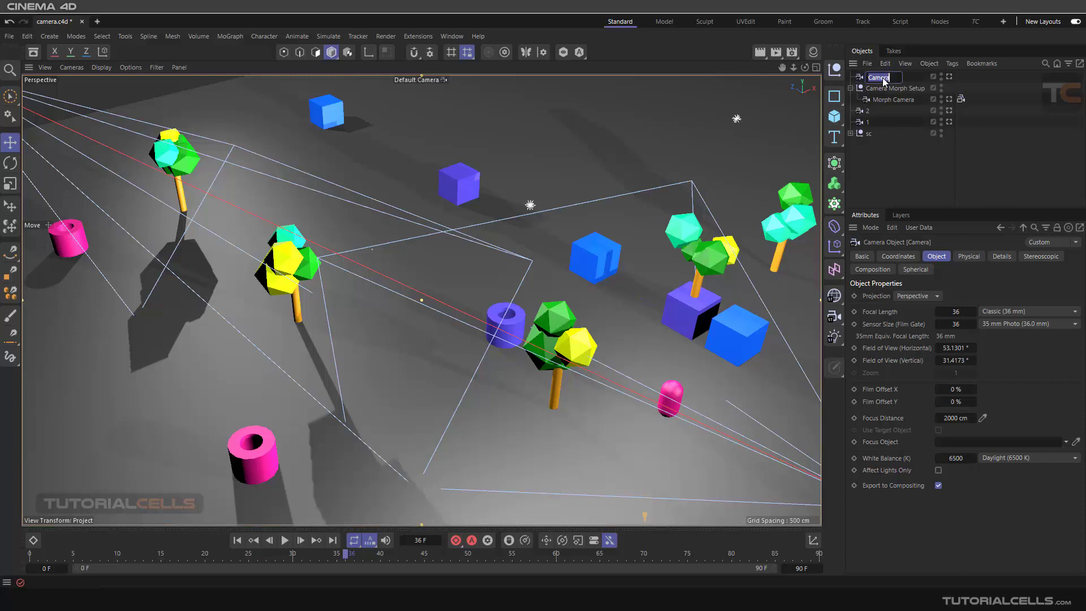
{"action": "type", "text": "3"}
{"action": "key", "text": "Return"}
{"action": "left_click", "coordinate": [888, 180]}
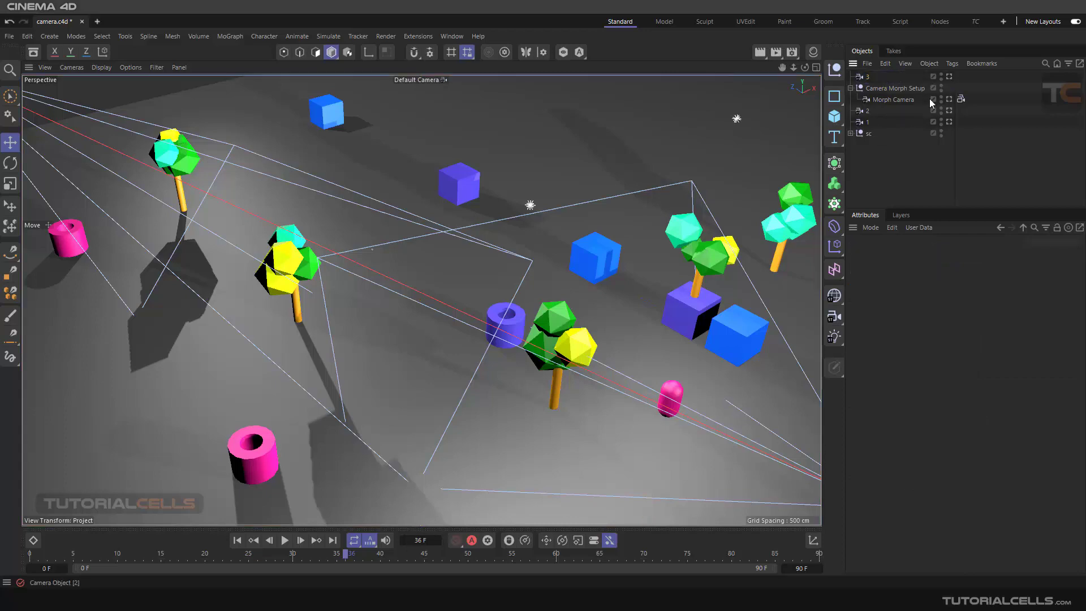
Step: Open the Morph Camera's Camera Morph tag, collapse the blend settings and set the source mode to Multi Morph
{"action": "key", "text": "h"}
{"action": "left_click_drag", "start_coordinate": [580, 196], "coordinate": [595, 365], "text": "alt"}
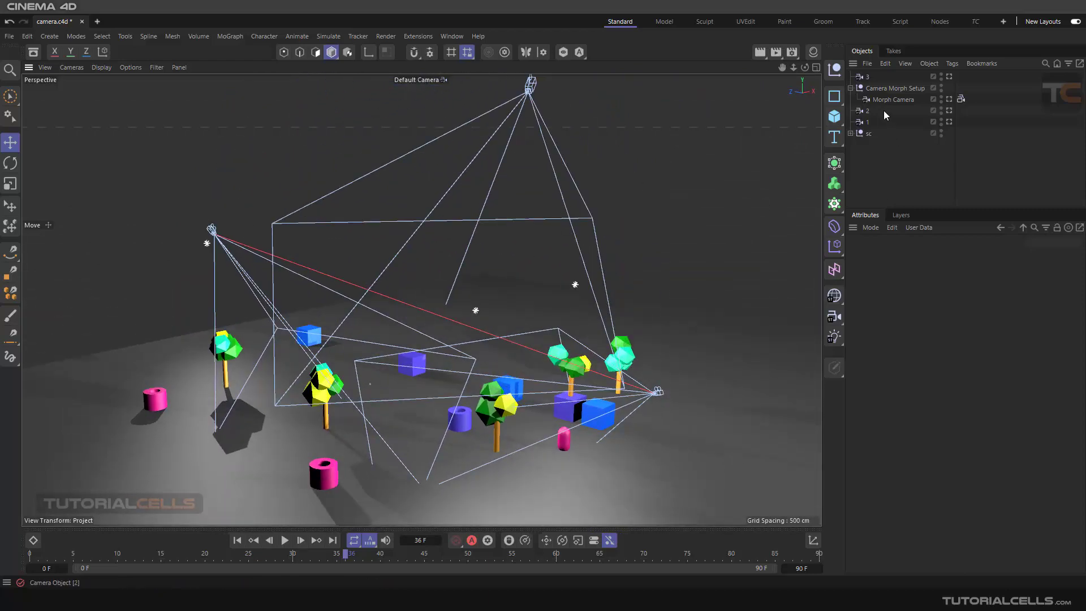
{"action": "left_click", "coordinate": [960, 99]}
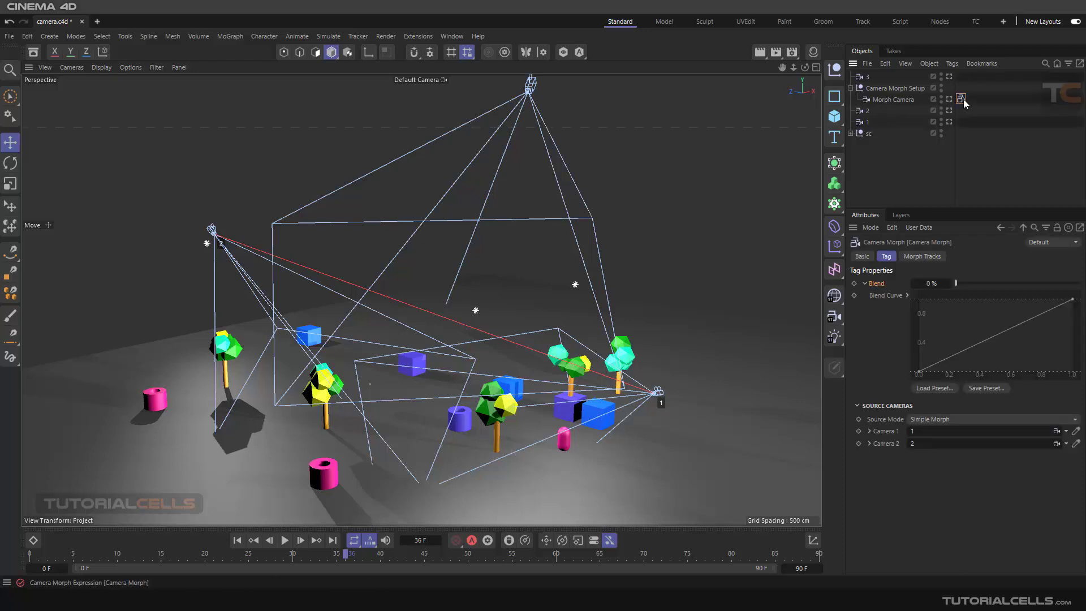
{"action": "left_click", "coordinate": [864, 283]}
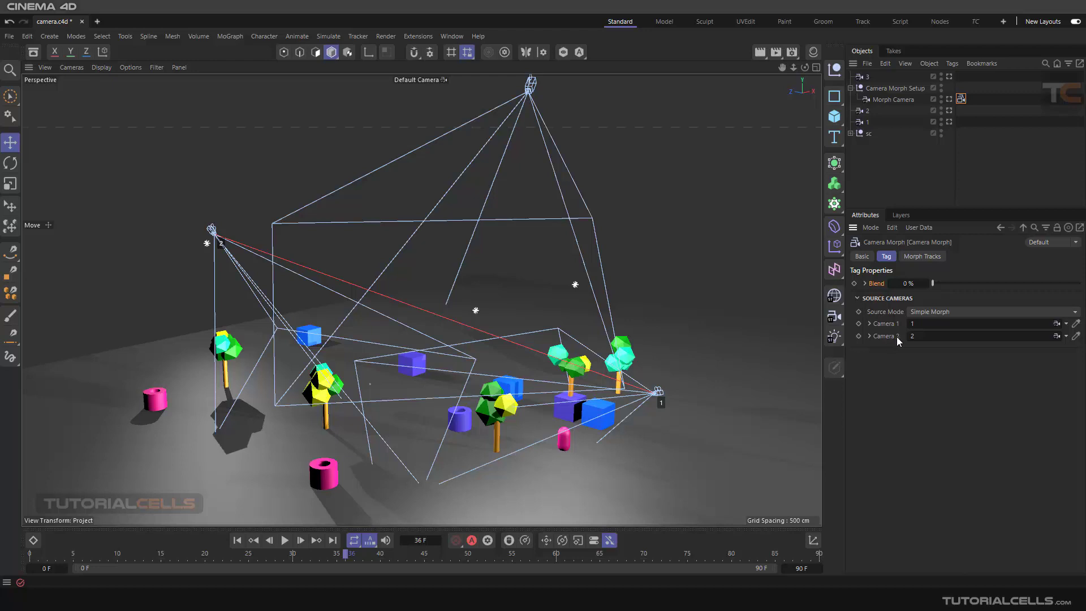
{"action": "left_click", "coordinate": [930, 313]}
{"action": "left_click", "coordinate": [934, 338]}
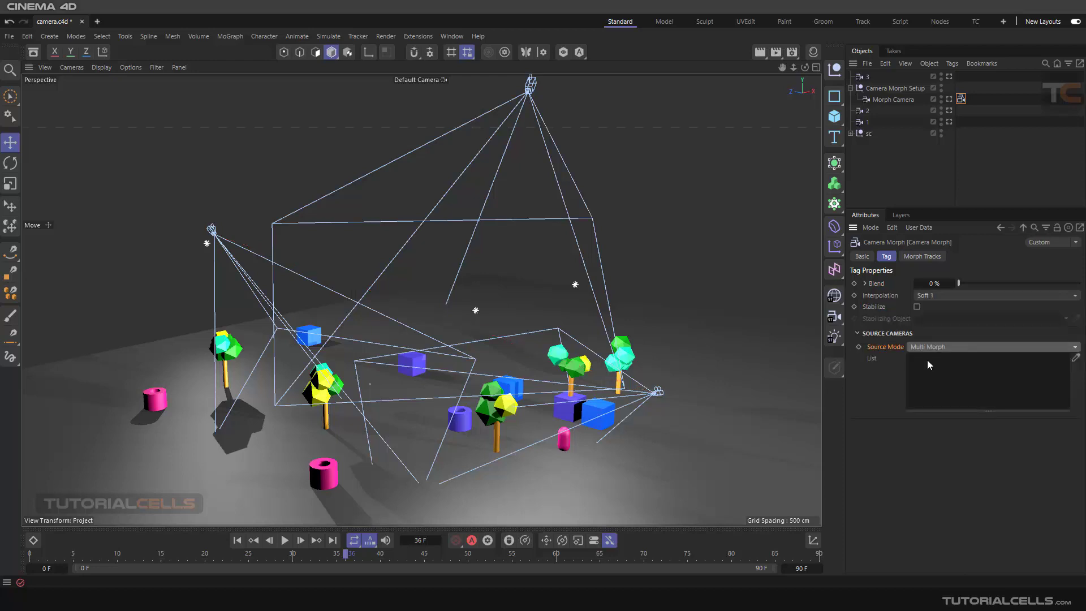
Step: Add cameras 1, 2 and 3 to the morph list in that order, and clear the list again
{"action": "left_click_drag", "start_coordinate": [863, 121], "coordinate": [924, 372]}
{"action": "left_click_drag", "start_coordinate": [859, 77], "coordinate": [942, 374]}
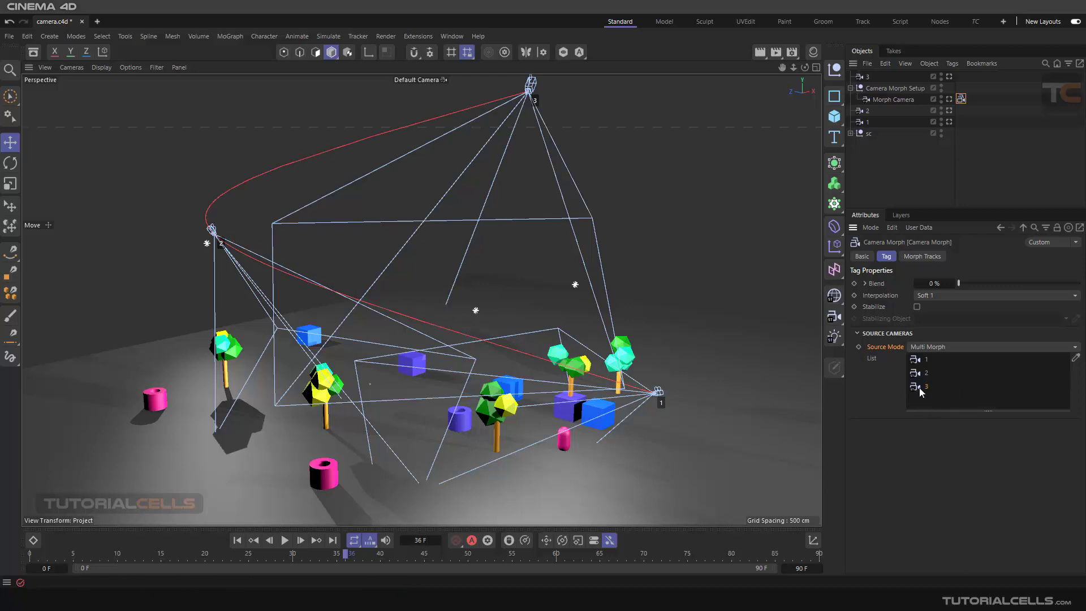
{"action": "key", "text": "Delete"}
{"action": "key", "text": "Delete"}
{"action": "left_click", "coordinate": [919, 359]}
{"action": "key", "text": "Delete"}
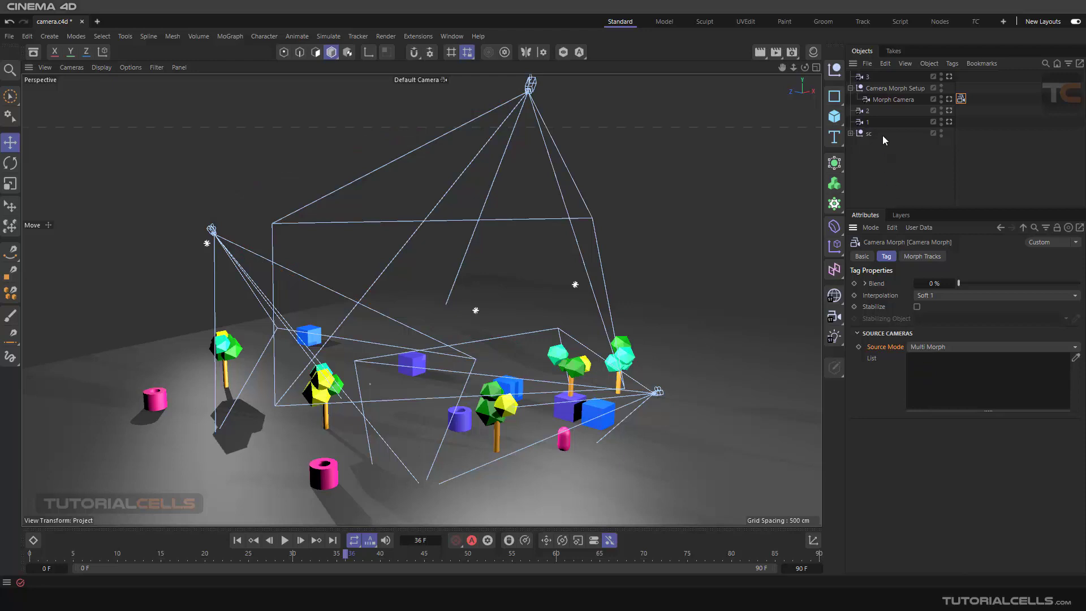
Step: Place camera 3 between cameras 2 and 1 in the object hierarchy and swap the names of 2 and 3
{"action": "left_click_drag", "start_coordinate": [862, 74], "coordinate": [870, 116]}
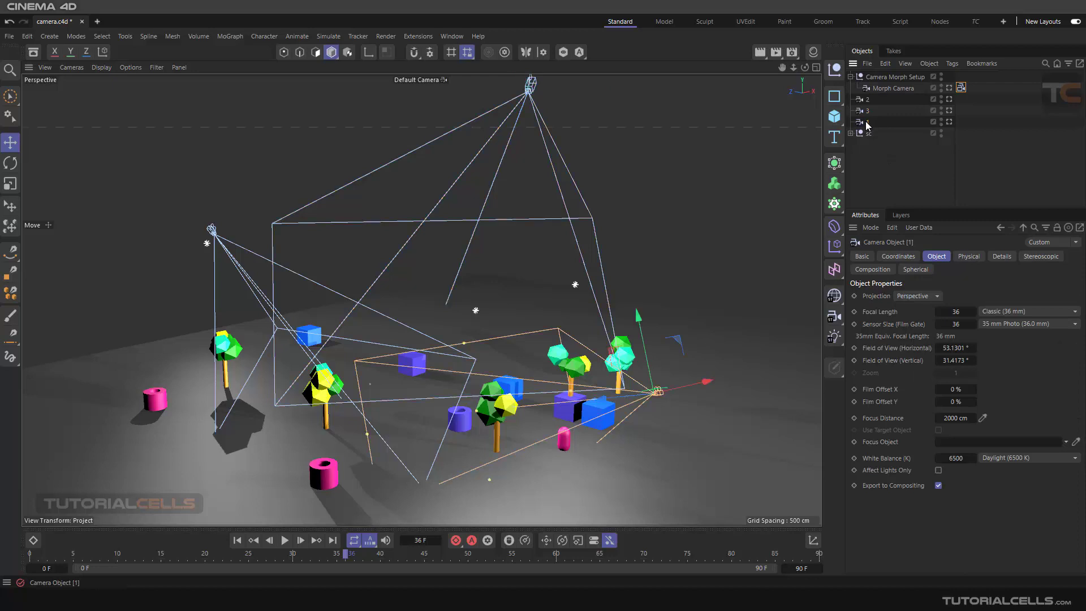
{"action": "double_click", "coordinate": [869, 112]}
{"action": "type", "text": "2"}
{"action": "key", "text": "Return"}
{"action": "double_click", "coordinate": [869, 100]}
{"action": "type", "text": "3"}
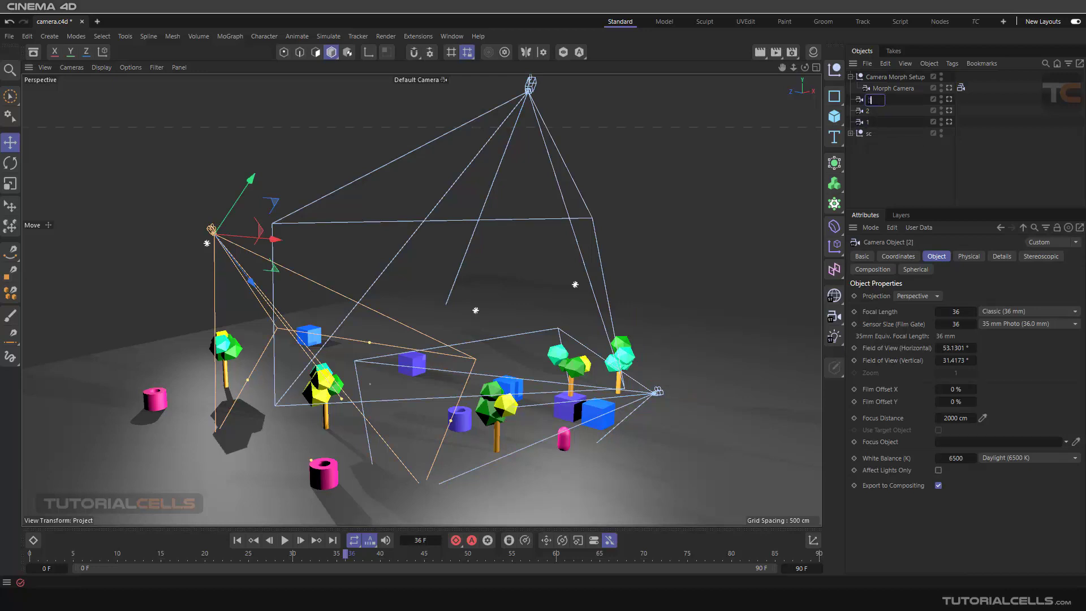
Step: Fill the Camera Morph tag's source list with cameras 1, 2 and 3 in that order
{"action": "left_click", "coordinate": [962, 89]}
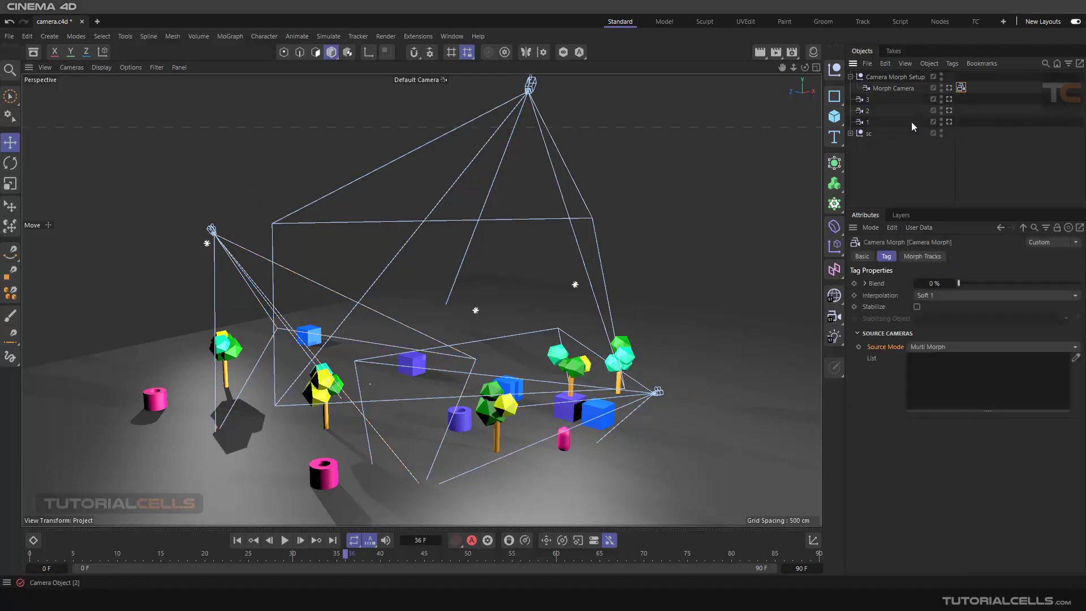
{"action": "left_click_drag", "start_coordinate": [864, 122], "coordinate": [931, 358]}
{"action": "left_click_drag", "start_coordinate": [863, 115], "coordinate": [938, 382]}
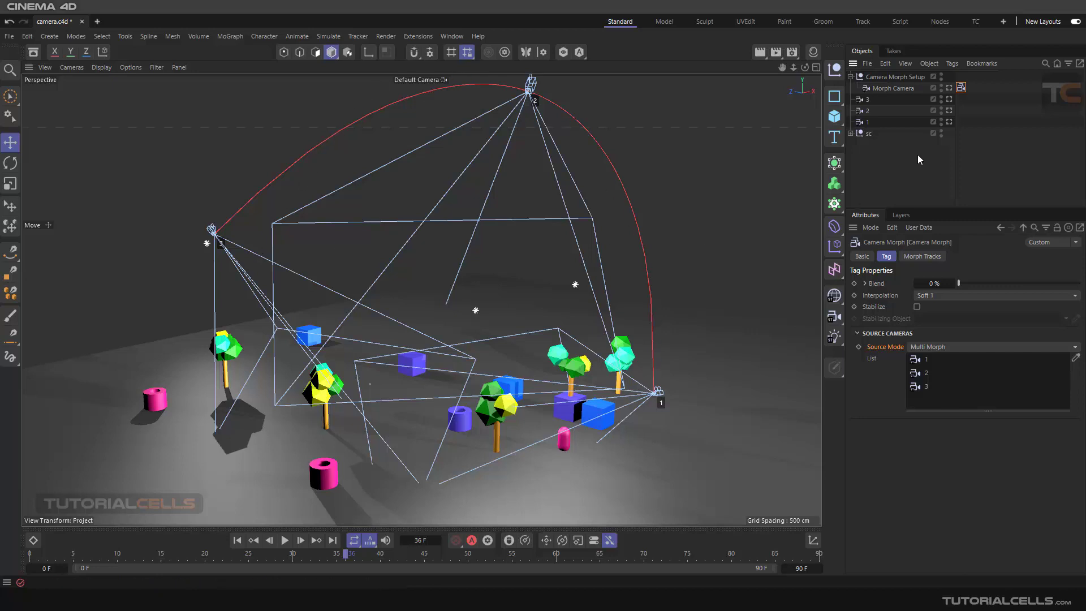
Step: Scrub the blend, preview the multi-camera morph through the Morph Camera, and return to the default camera view
{"action": "left_click_drag", "start_coordinate": [959, 286], "coordinate": [926, 252]}
{"action": "left_click", "coordinate": [949, 88]}
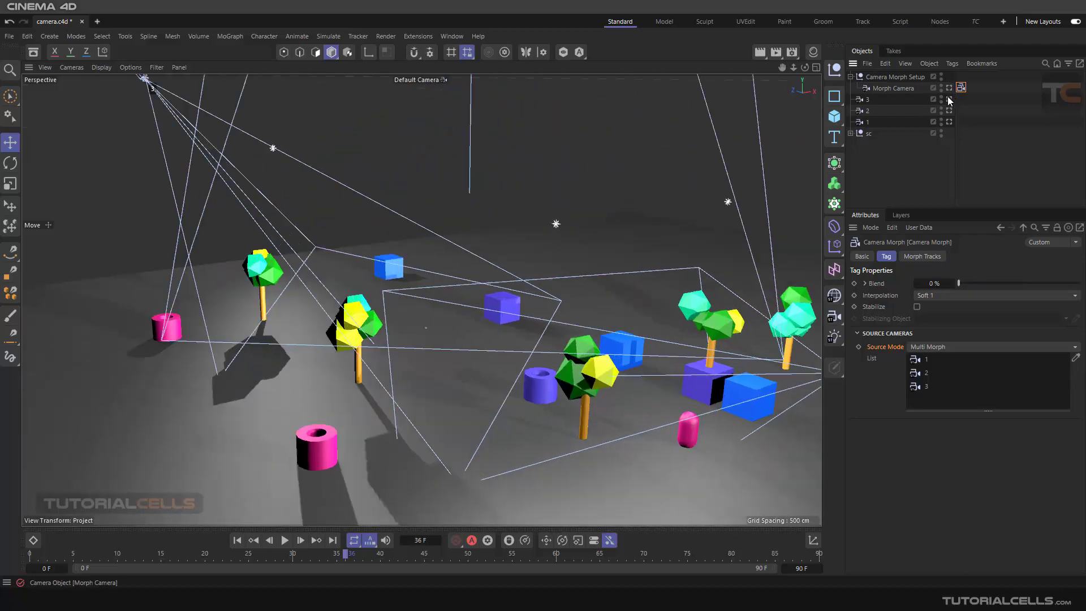
{"action": "mouse_move", "coordinate": [959, 282]}
{"action": "left_mouse_down"}
{"action": "mouse_move", "coordinate": [1080, 285]}
{"action": "mouse_move", "coordinate": [952, 284]}
{"action": "left_mouse_up"}
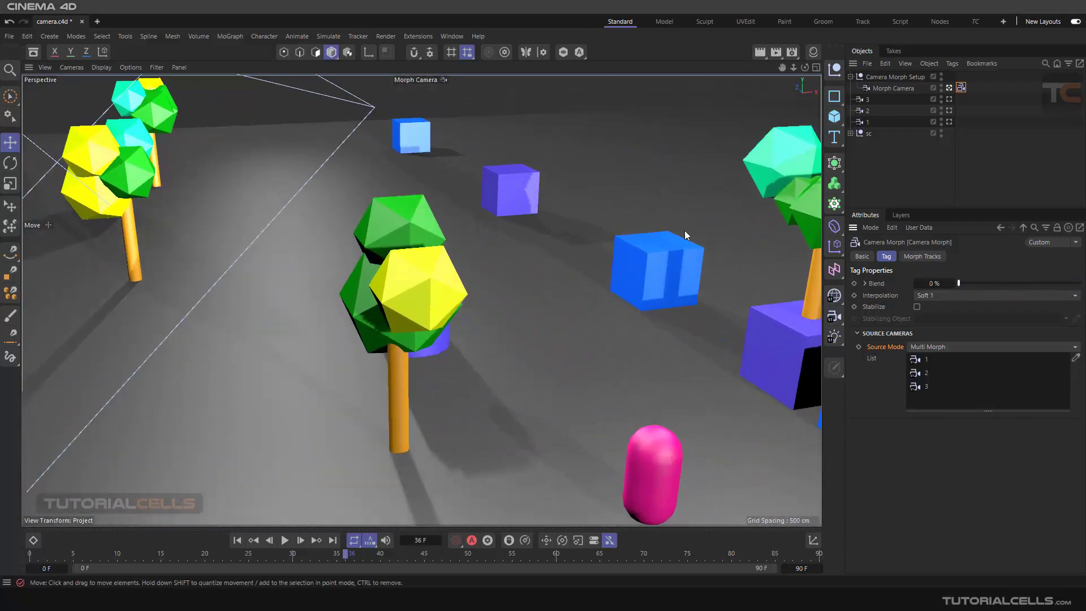
{"action": "left_click", "coordinate": [949, 88]}
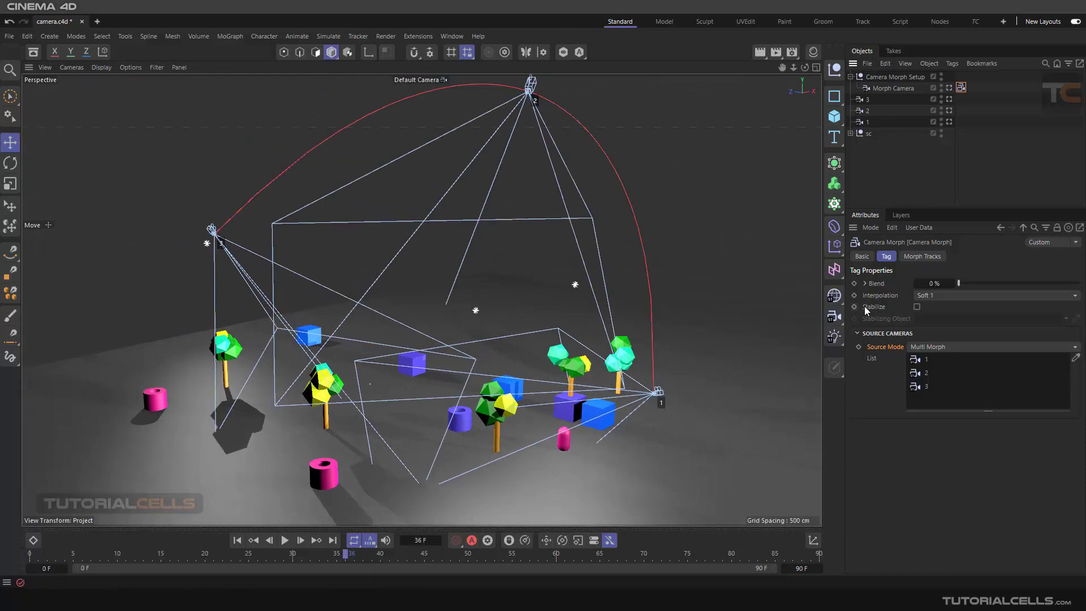
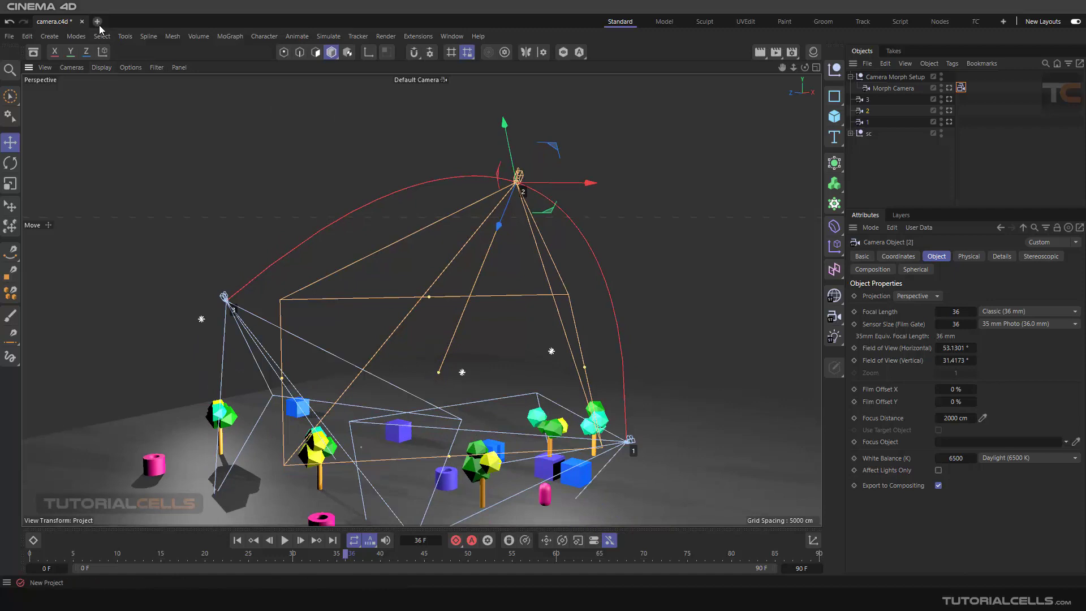
Step: Create a new project, hide the workplane in the Top view and return to the Perspective view
{"action": "left_click", "coordinate": [97, 21]}
{"action": "middle_click", "coordinate": [436, 180]}
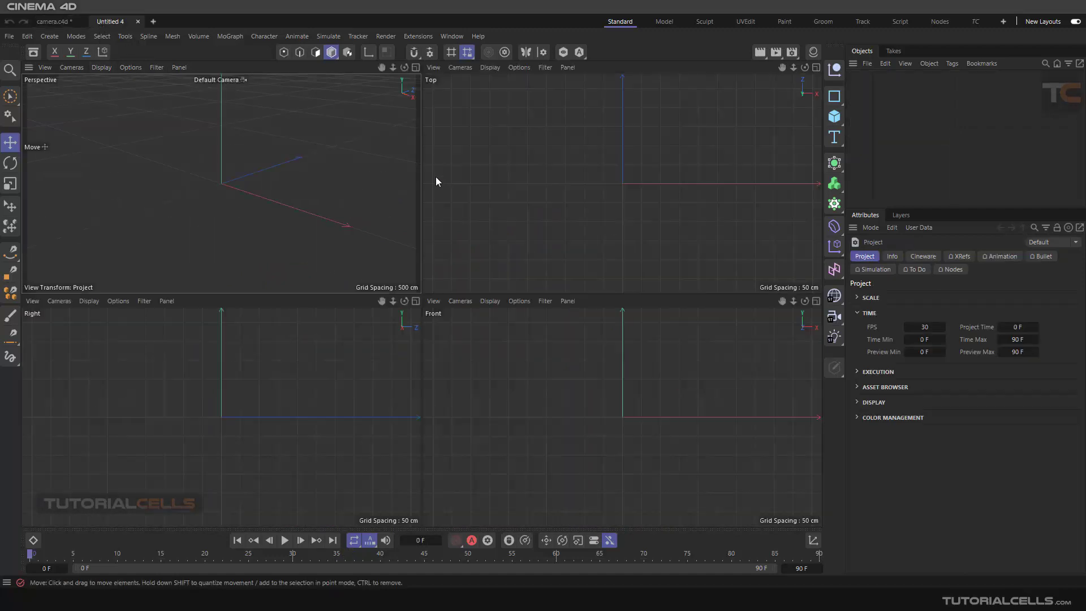
{"action": "middle_click", "coordinate": [534, 181]}
{"action": "left_click", "coordinate": [157, 66]}
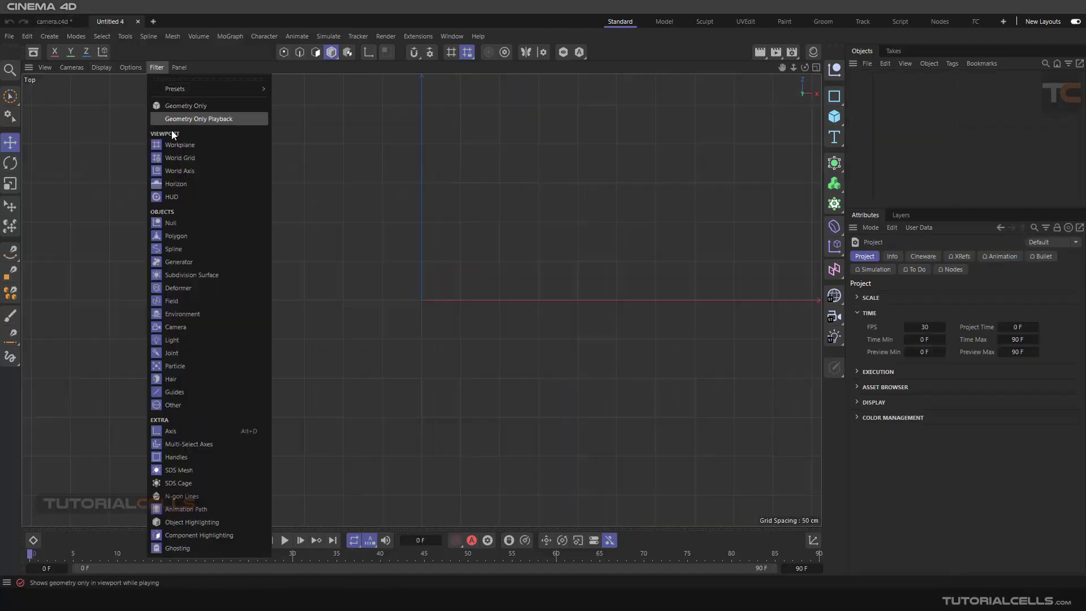
{"action": "left_click", "coordinate": [175, 145]}
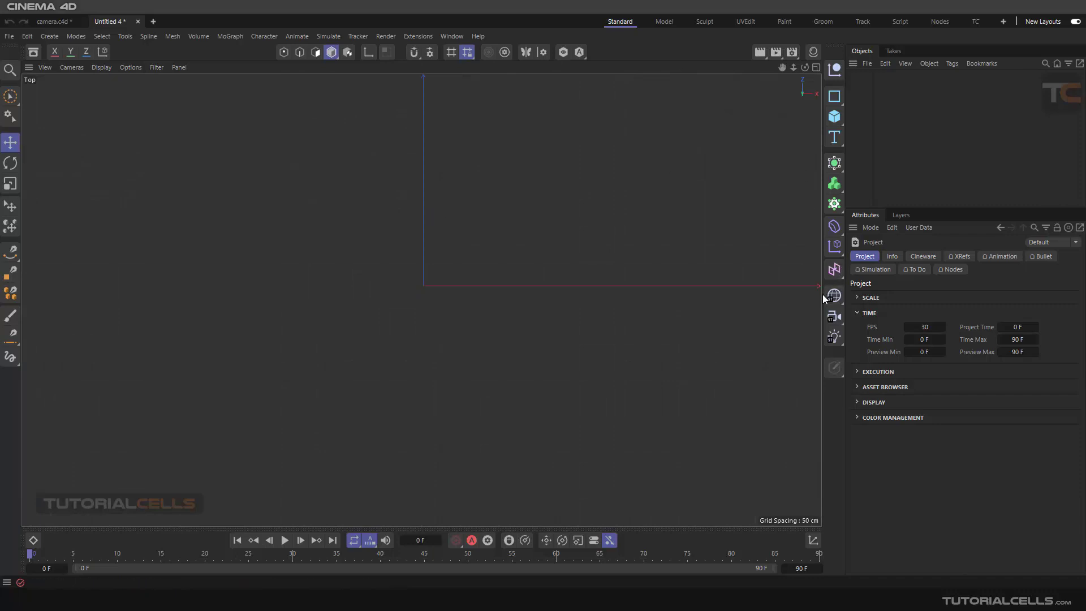
{"action": "middle_click", "coordinate": [526, 179]}
{"action": "middle_click", "coordinate": [306, 176]}
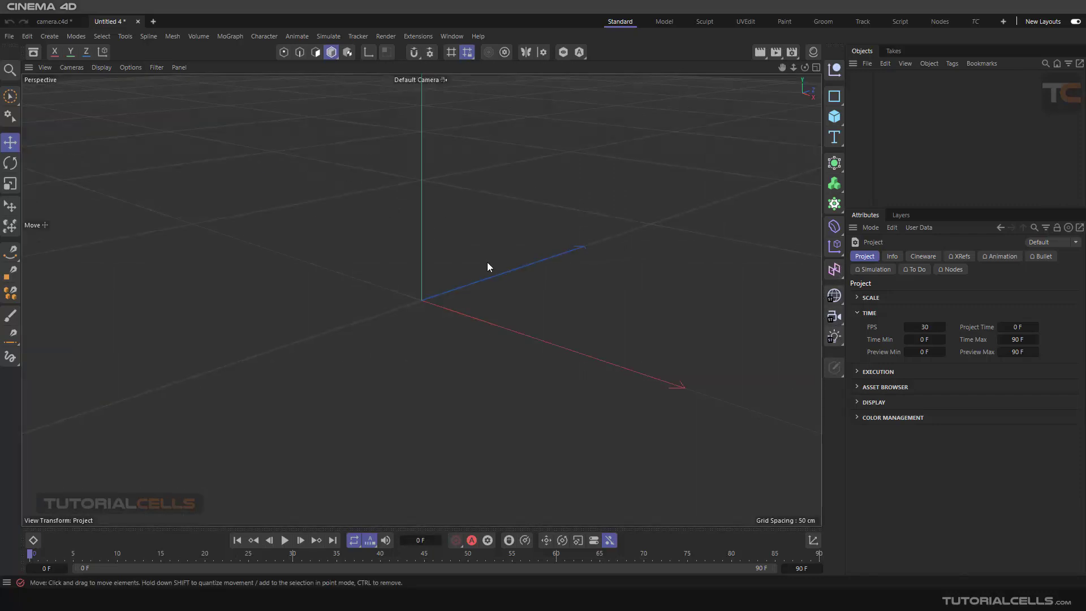
Step: Add a camera, set its first two rotation angles to 0°, and check the view through it
{"action": "left_click", "coordinate": [834, 315]}
{"action": "left_click", "coordinate": [870, 334]}
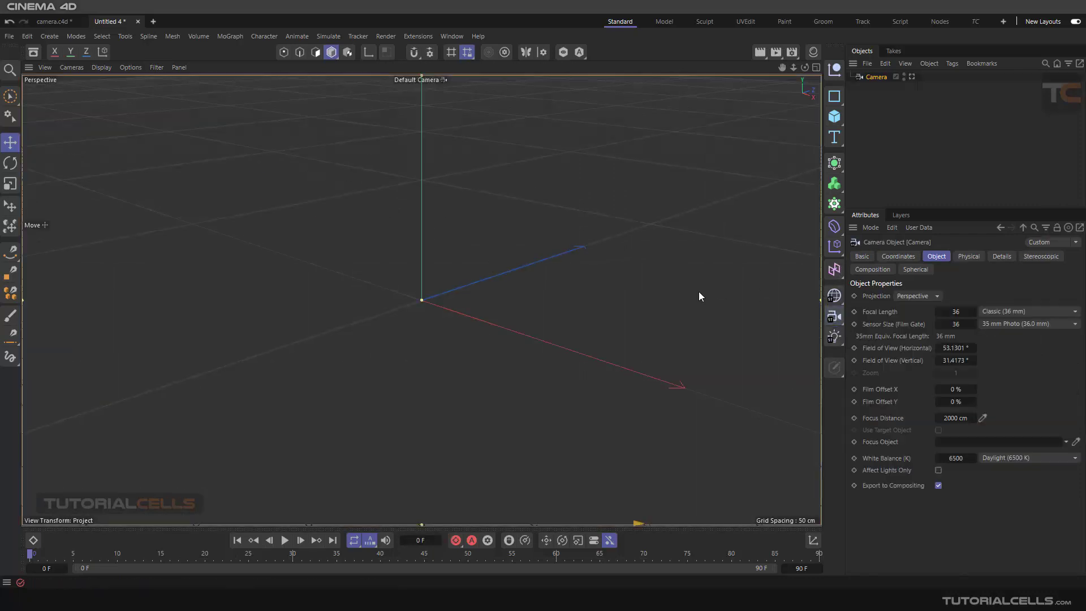
{"action": "left_click", "coordinate": [812, 540]}
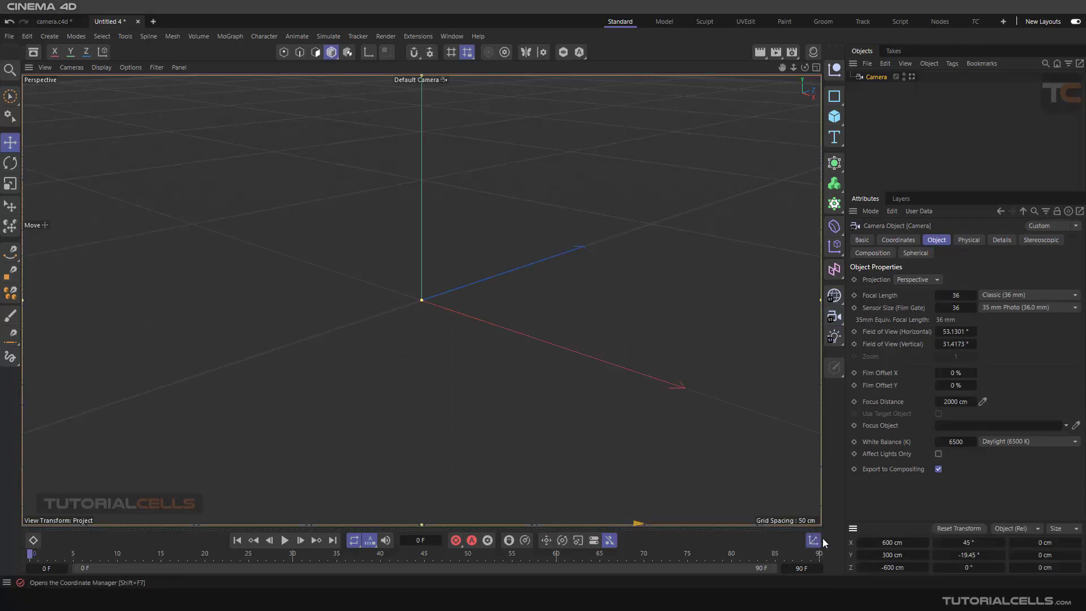
{"action": "double_click", "coordinate": [963, 542]}
{"action": "type", "text": "0"}
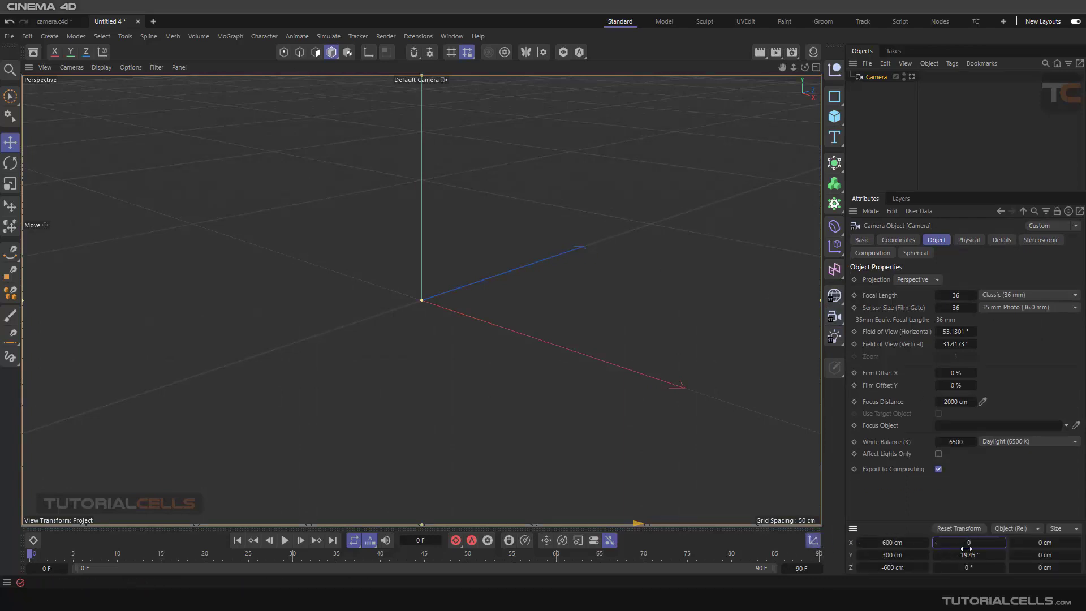
{"action": "key", "text": "Tab"}
{"action": "type", "text": "0"}
{"action": "key", "text": "Return"}
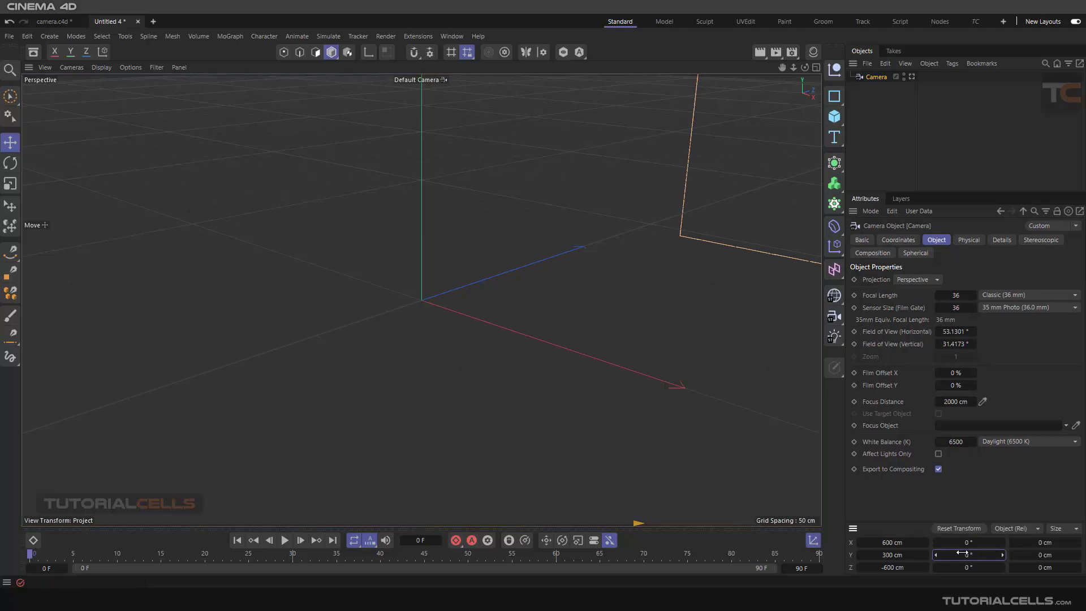
{"action": "left_click", "coordinate": [911, 77]}
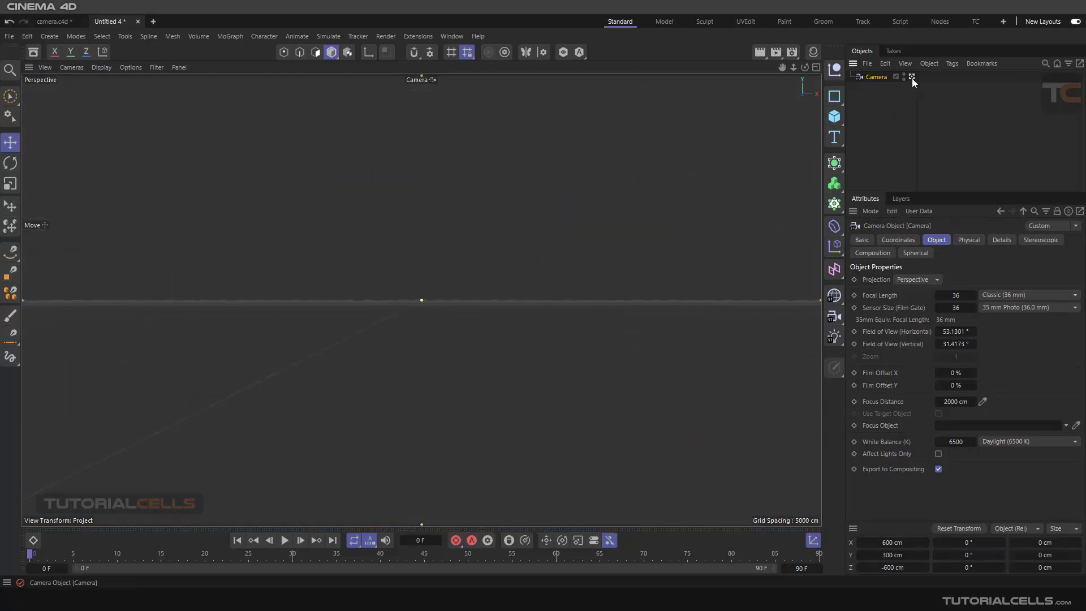
{"action": "left_click", "coordinate": [912, 78]}
Step: In the Top view, move the camera to about X -1891 cm, Z 850 cm and rotate it to about 37°
{"action": "middle_click", "coordinate": [597, 186]}
{"action": "middle_click", "coordinate": [592, 186]}
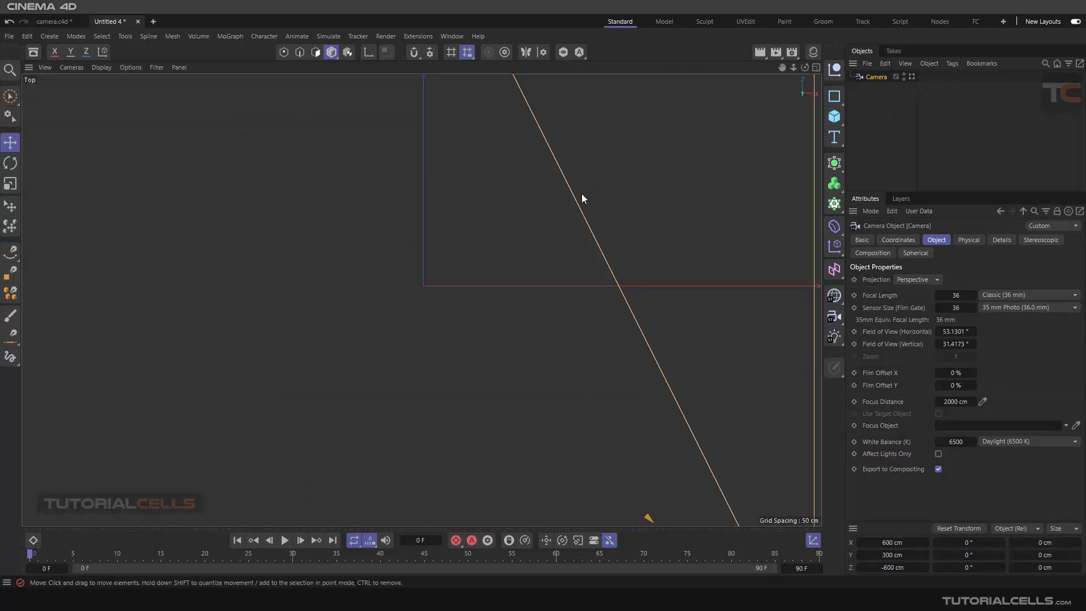
{"action": "scroll", "coordinate": [567, 219], "scroll_direction": "down", "scroll_amount": 5}
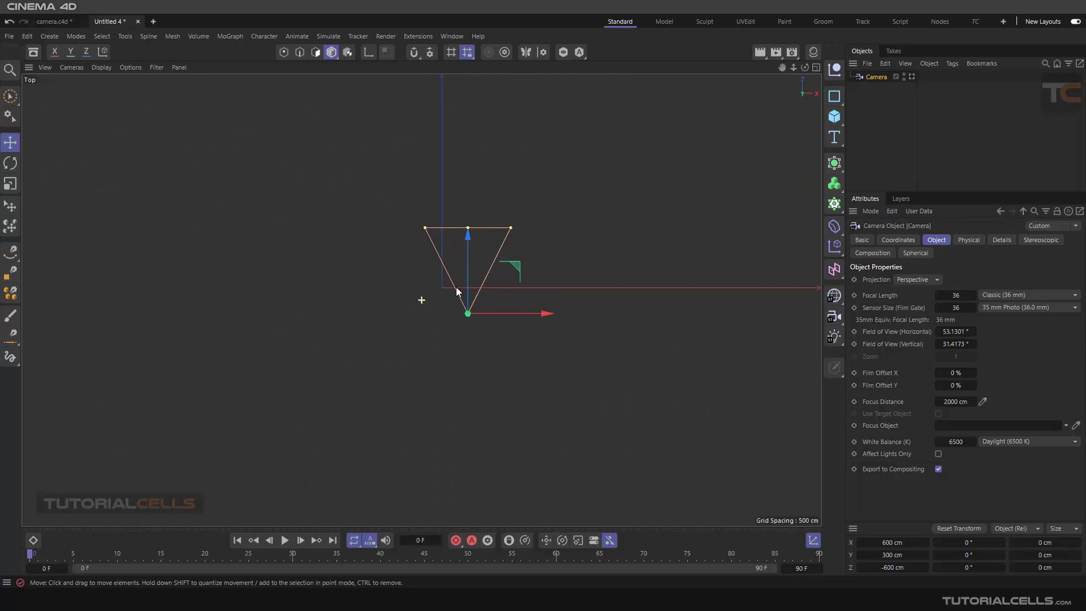
{"action": "left_click_drag", "start_coordinate": [516, 267], "coordinate": [403, 206]}
{"action": "left_click", "coordinate": [10, 162]}
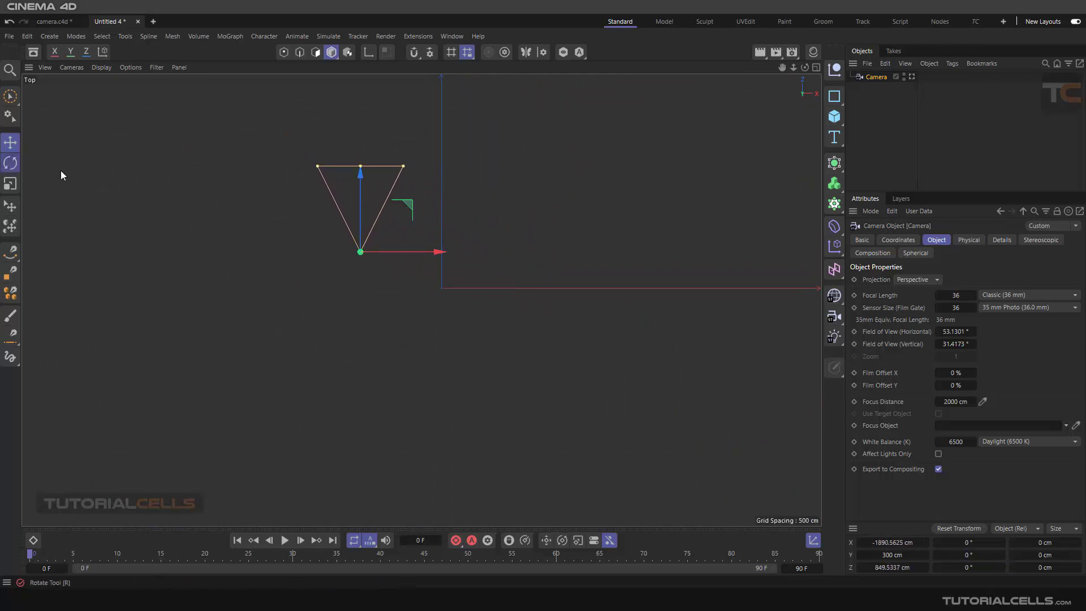
{"action": "left_click_drag", "start_coordinate": [282, 184], "coordinate": [252, 242]}
Step: Duplicate the camera three times and place Camera.1 at about X -164 cm, Z 1284 cm, rotated to about 12°
{"action": "left_click_drag", "start_coordinate": [856, 78], "coordinate": [871, 109], "text": "ctrl"}
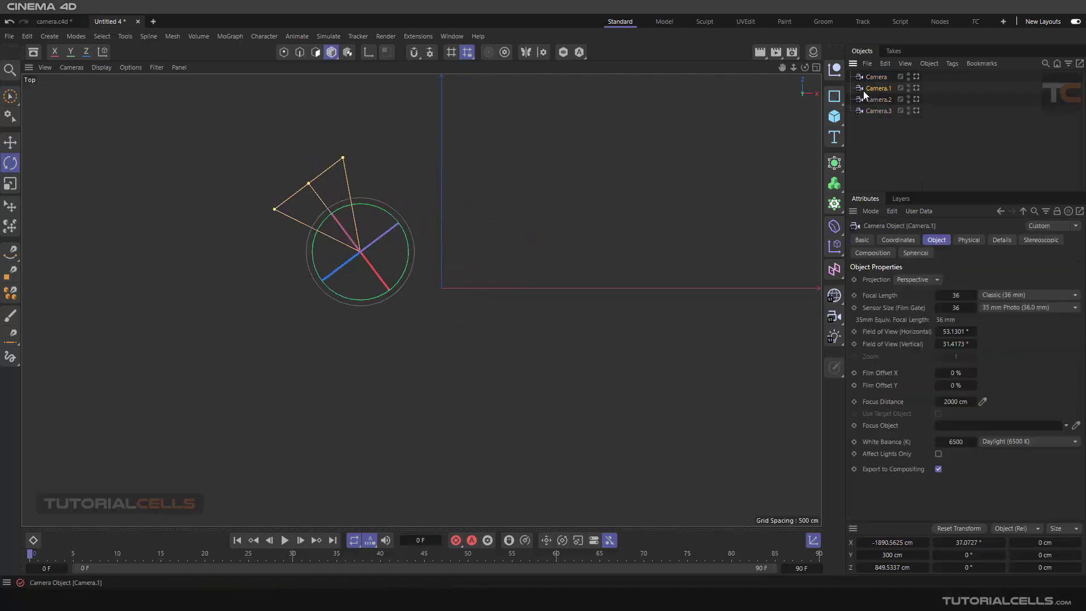
{"action": "left_click", "coordinate": [863, 89]}
{"action": "left_click_drag", "start_coordinate": [165, 156], "coordinate": [242, 157]}
{"action": "key", "text": "e"}
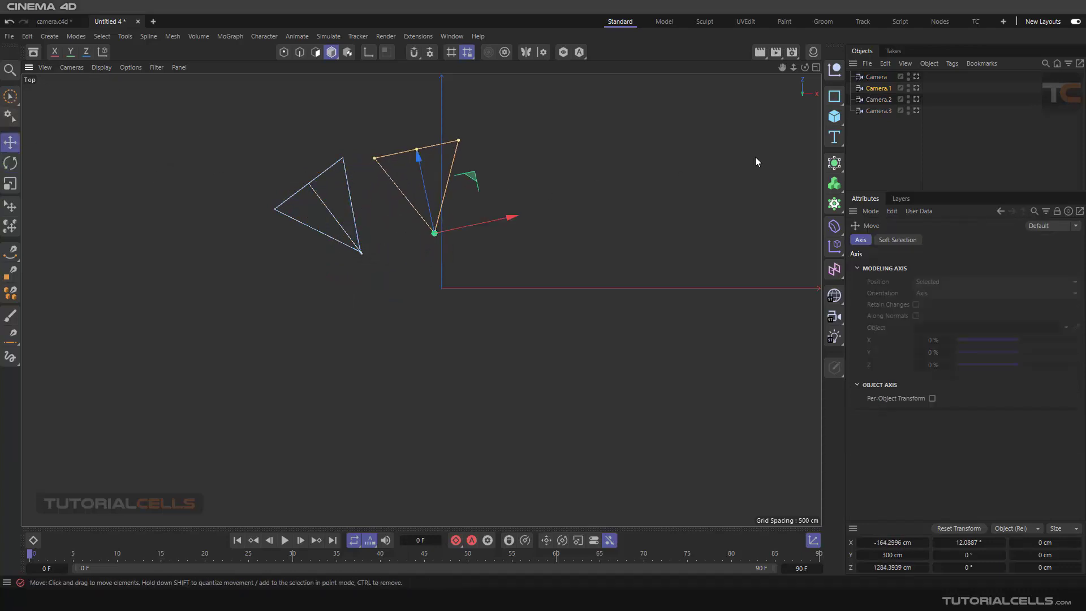
Step: Move Camera.2 to about X 2985 cm, Z 1205 cm and rotate it to about -64°
{"action": "left_click", "coordinate": [866, 99]}
{"action": "left_click_drag", "start_coordinate": [552, 145], "coordinate": [711, 180]}
{"action": "left_click", "coordinate": [10, 163]}
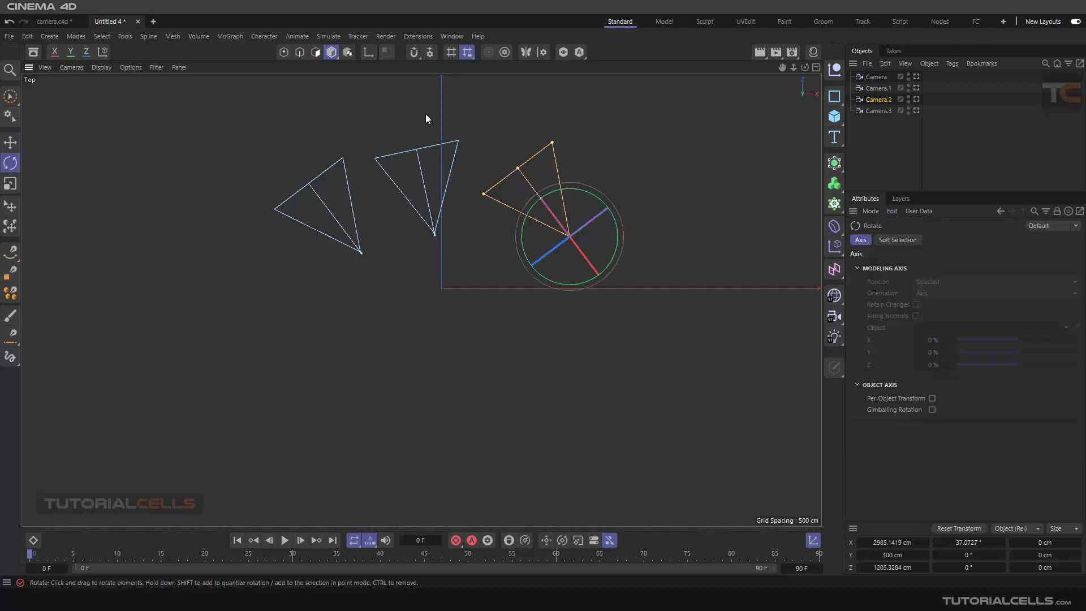
{"action": "left_click_drag", "start_coordinate": [426, 113], "coordinate": [690, 158]}
Step: Rotate Camera.3 to about 134° and move it to about X 1298 cm, Z -903 cm
{"action": "left_click", "coordinate": [863, 112]}
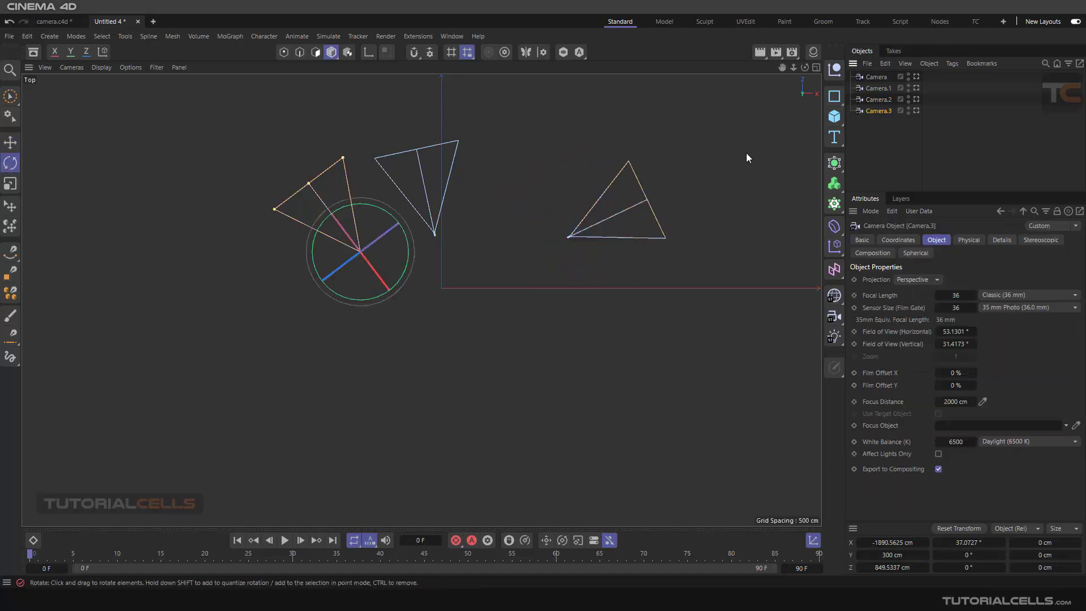
{"action": "left_click_drag", "start_coordinate": [243, 162], "coordinate": [322, 333]}
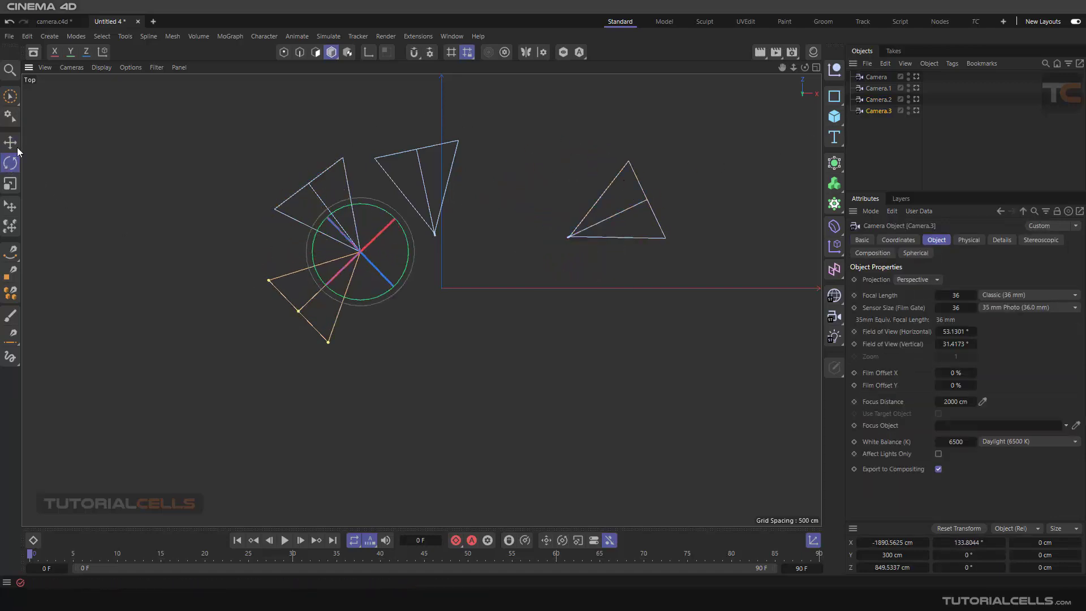
{"action": "left_click", "coordinate": [10, 142]}
{"action": "left_click_drag", "start_coordinate": [184, 242], "coordinate": [320, 317]}
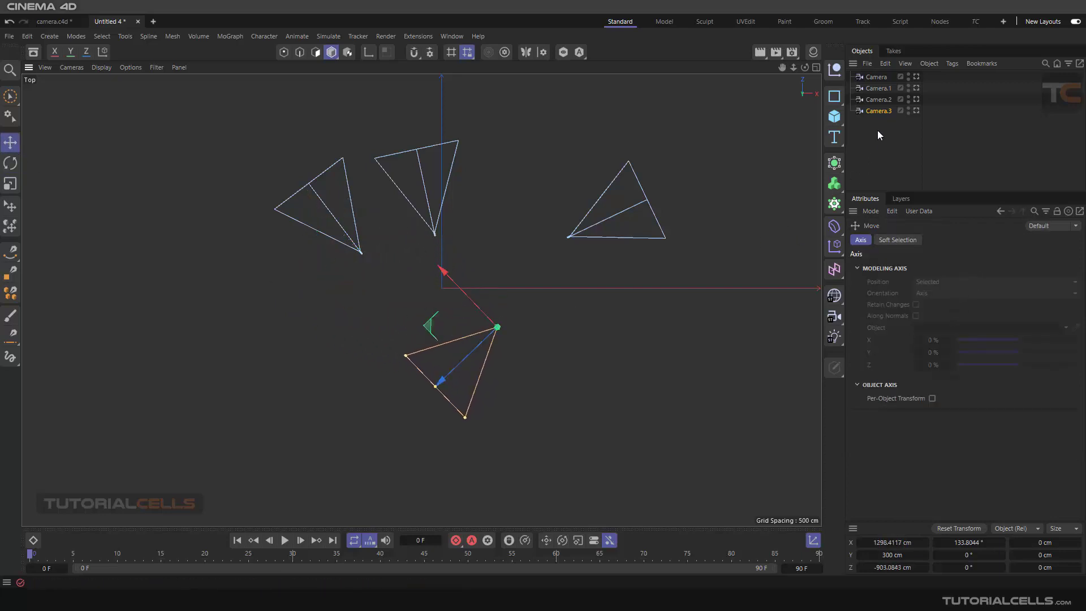
Step: Rename the four cameras in order as 1, 2, 3 and 4
{"action": "left_click", "coordinate": [876, 81]}
{"action": "double_click", "coordinate": [875, 80]}
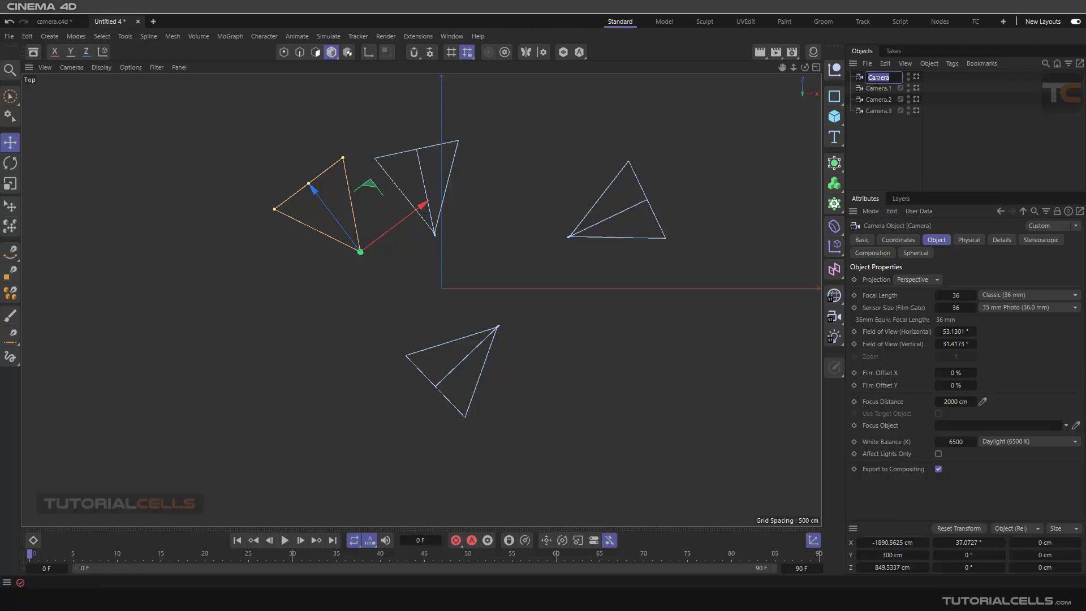
{"action": "type", "text": "1"}
{"action": "left_click", "coordinate": [875, 89]}
{"action": "double_click", "coordinate": [875, 89]}
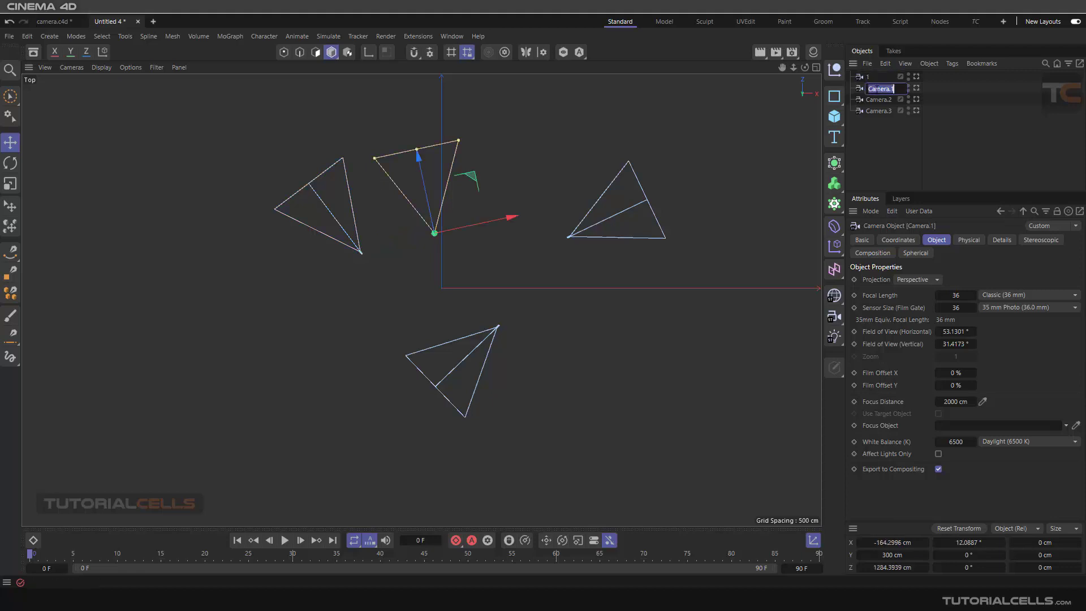
{"action": "type", "text": "2"}
{"action": "left_click", "coordinate": [878, 100]}
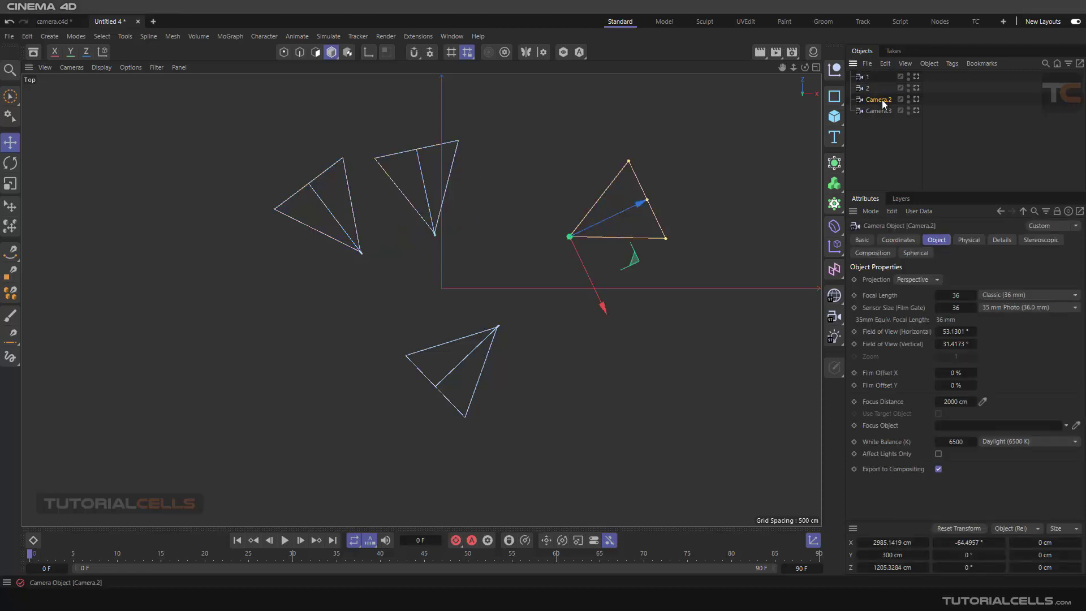
{"action": "double_click", "coordinate": [880, 99]}
{"action": "type", "text": "3"}
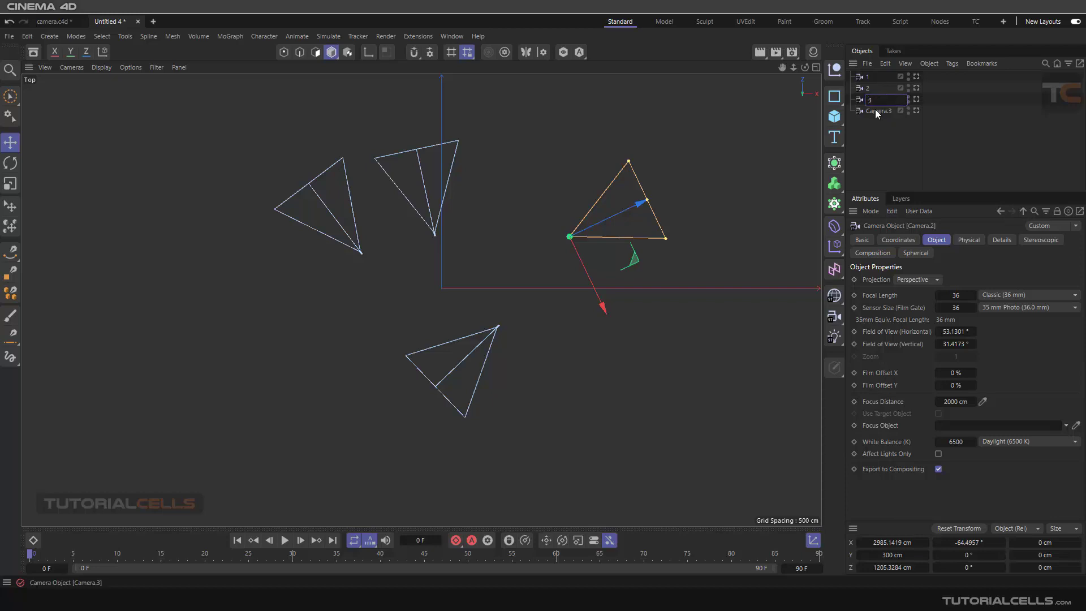
{"action": "left_click", "coordinate": [876, 111]}
{"action": "double_click", "coordinate": [876, 110]}
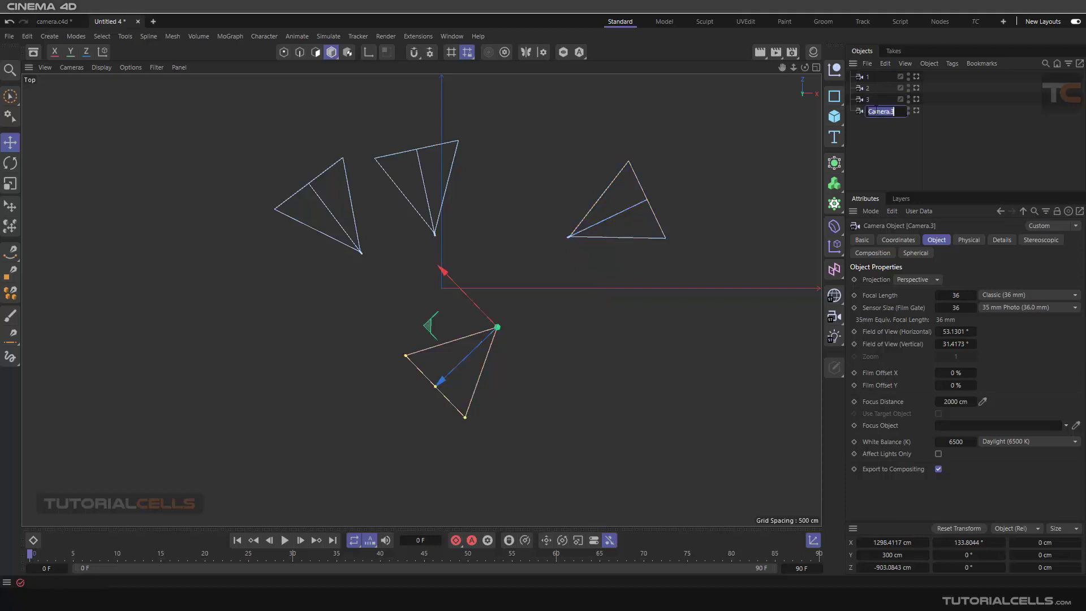
{"action": "type", "text": "4"}
Step: Select all four numbered cameras and create a Camera Morph from them
{"action": "left_click", "coordinate": [868, 128]}
{"action": "left_click_drag", "start_coordinate": [860, 140], "coordinate": [854, 75]}
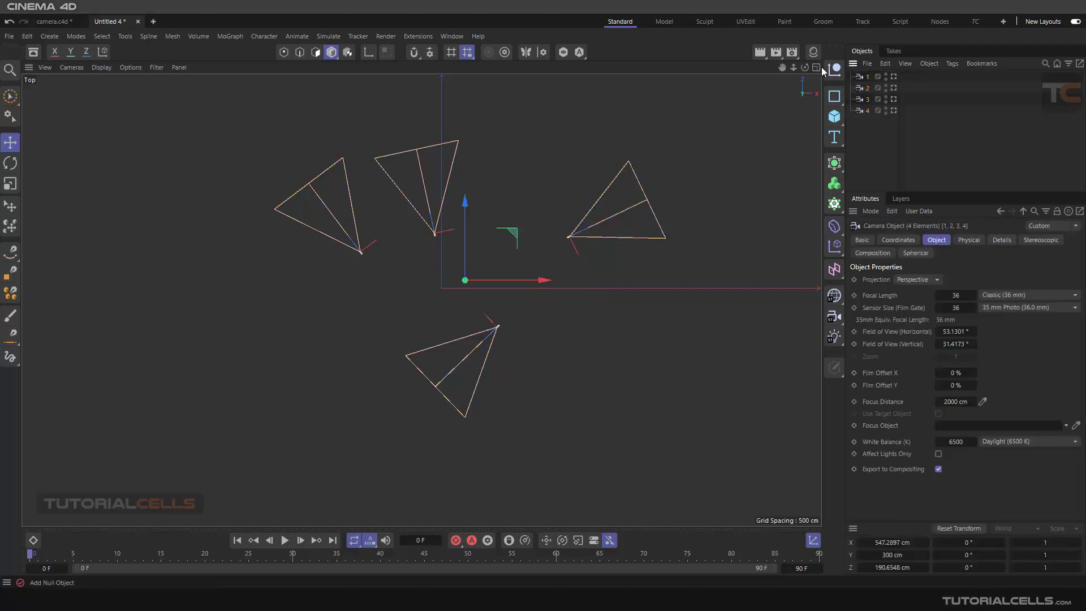
{"action": "left_click", "coordinate": [834, 315]}
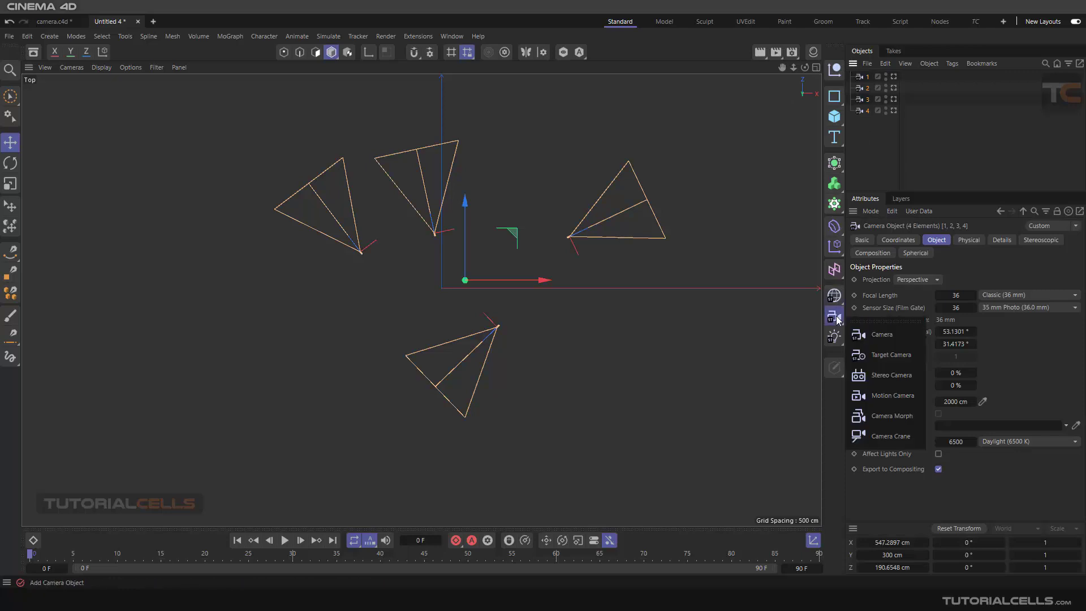
{"action": "left_click", "coordinate": [871, 411]}
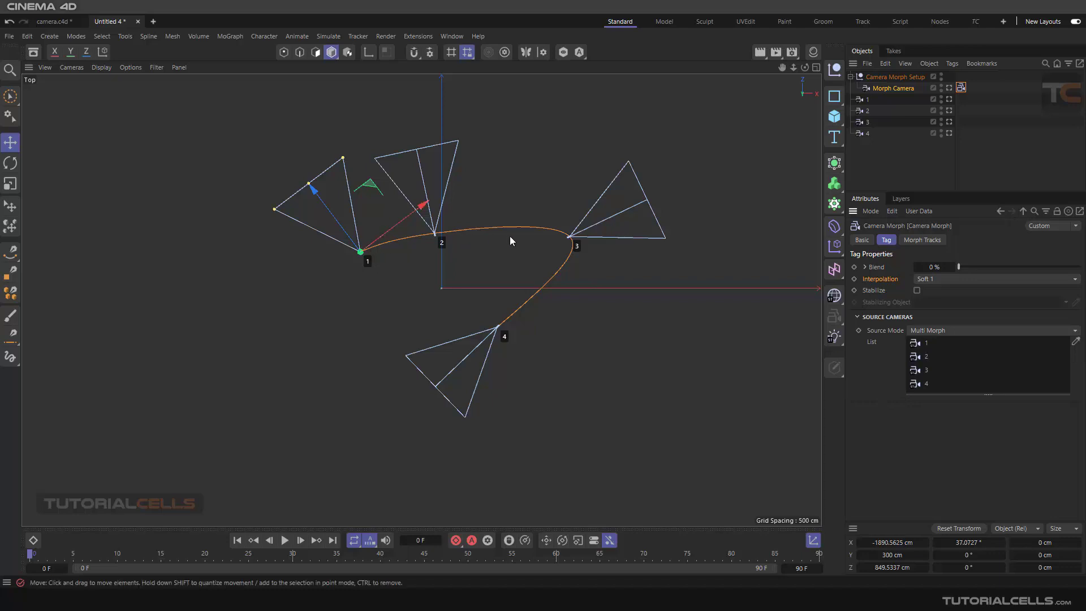
Step: In the Top view, move camera 3 to about X -1370 cm, Z -296 cm and camera 2 to about X 490 cm, Z 508 cm
{"action": "scroll", "coordinate": [564, 261], "scroll_direction": "up", "scroll_amount": 3}
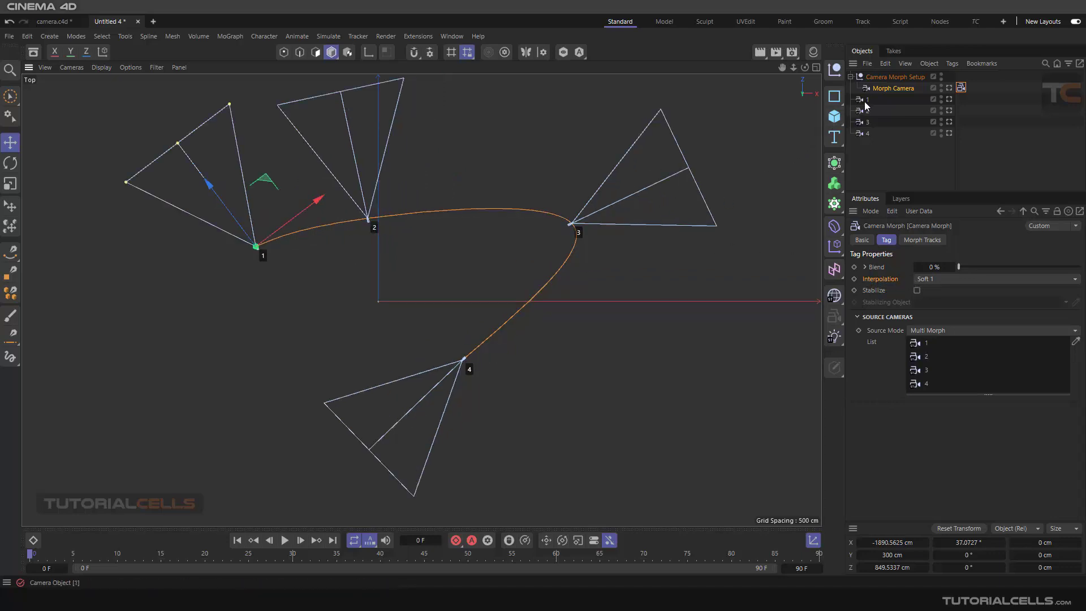
{"action": "left_click", "coordinate": [865, 123]}
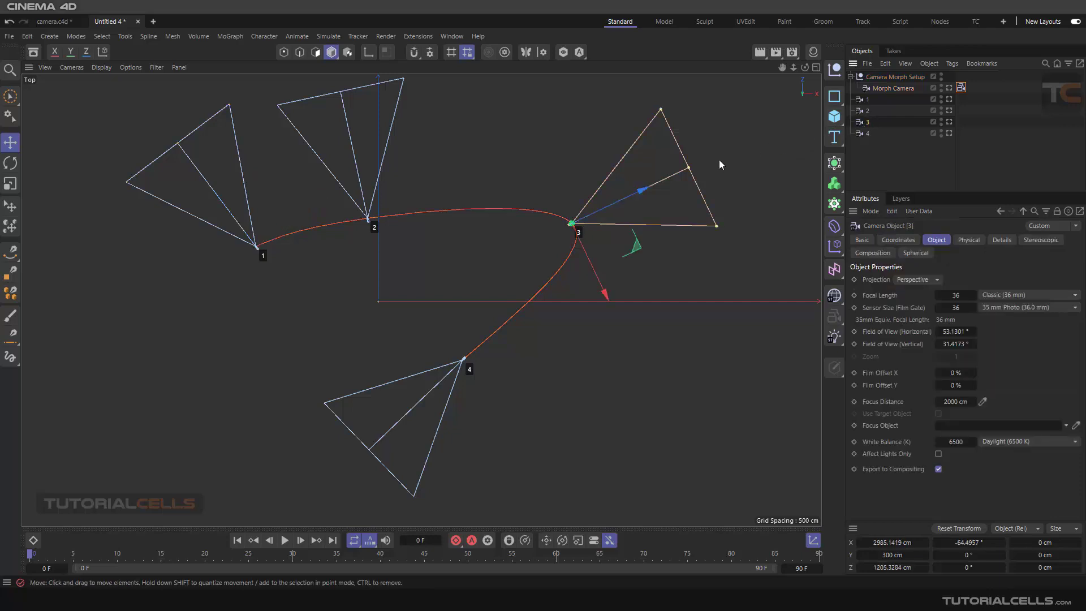
{"action": "left_click_drag", "start_coordinate": [641, 235], "coordinate": [375, 308]}
{"action": "left_click", "coordinate": [461, 360]}
{"action": "left_click", "coordinate": [367, 221]}
{"action": "left_click_drag", "start_coordinate": [401, 160], "coordinate": [447, 217]}
{"action": "scroll", "coordinate": [301, 308], "scroll_direction": "up", "scroll_amount": 3}
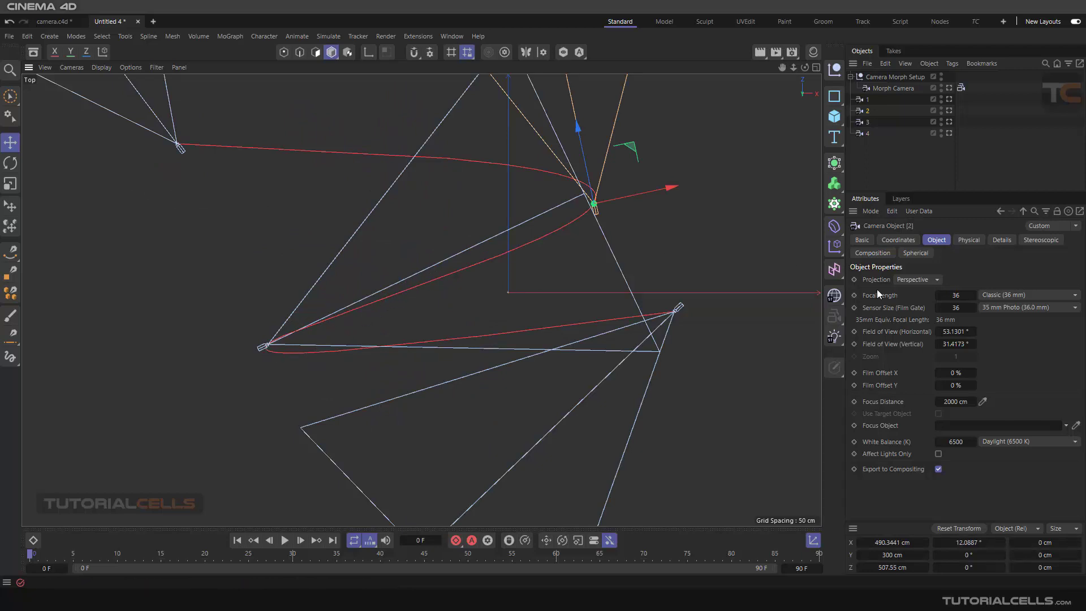
Step: Try the blend on the Camera Morph tag and set its interpolation to Soft 2
{"action": "left_click", "coordinate": [961, 87]}
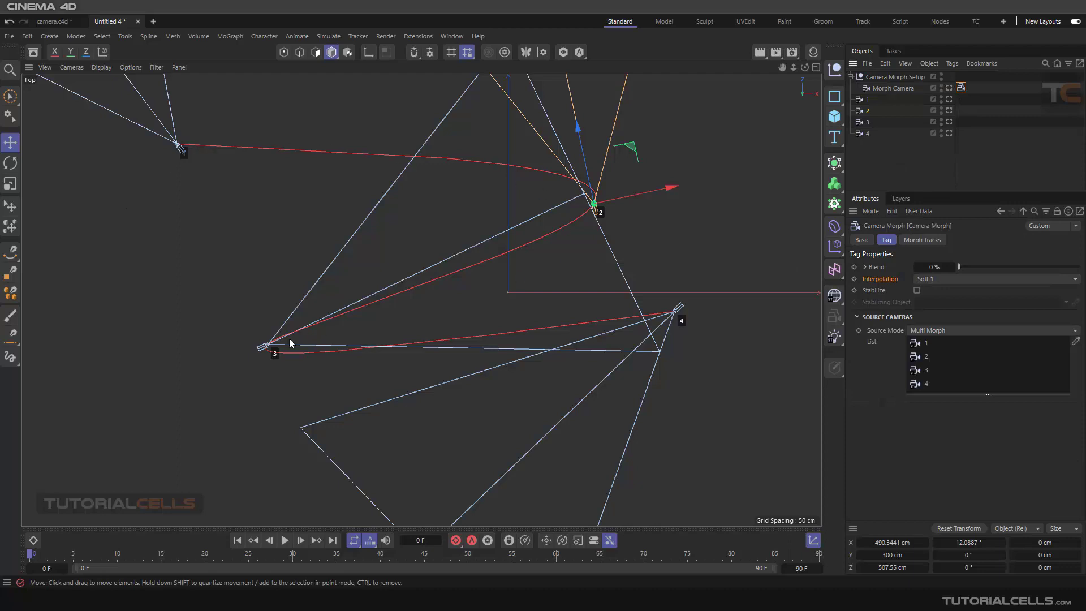
{"action": "left_click_drag", "start_coordinate": [968, 268], "coordinate": [944, 271]}
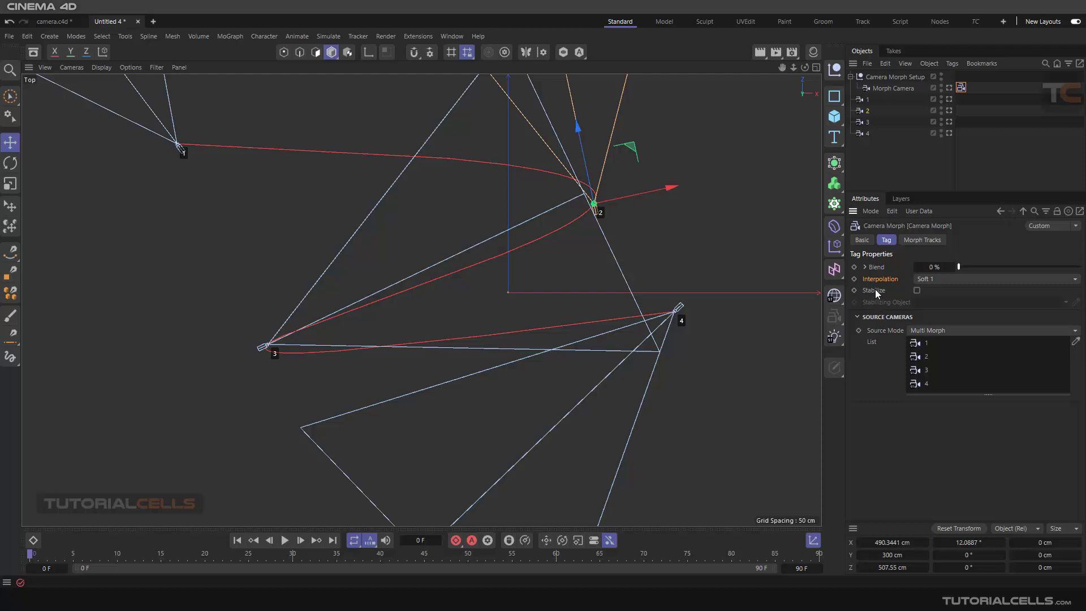
{"action": "left_click", "coordinate": [931, 281]}
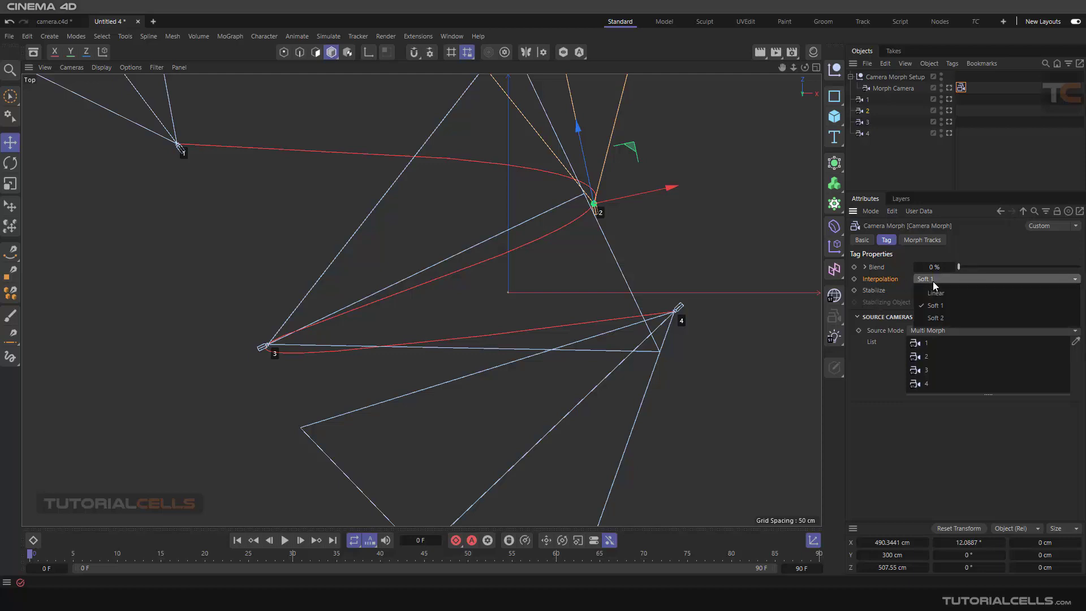
{"action": "left_click", "coordinate": [935, 317]}
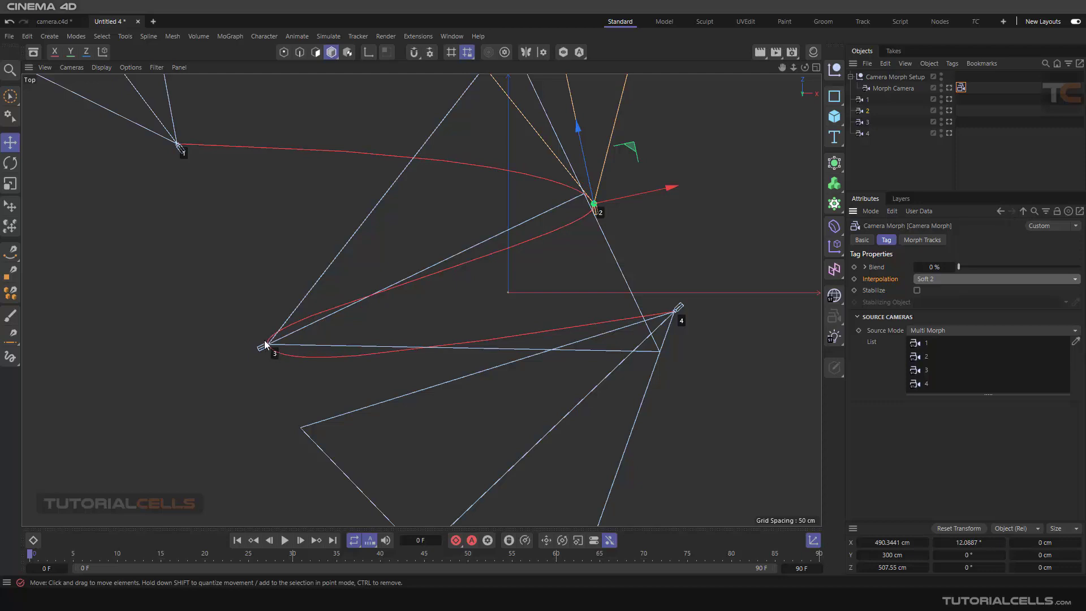
Step: Switch the morph interpolation to Linear to compare the path, and return it to Soft 2
{"action": "left_click", "coordinate": [927, 279]}
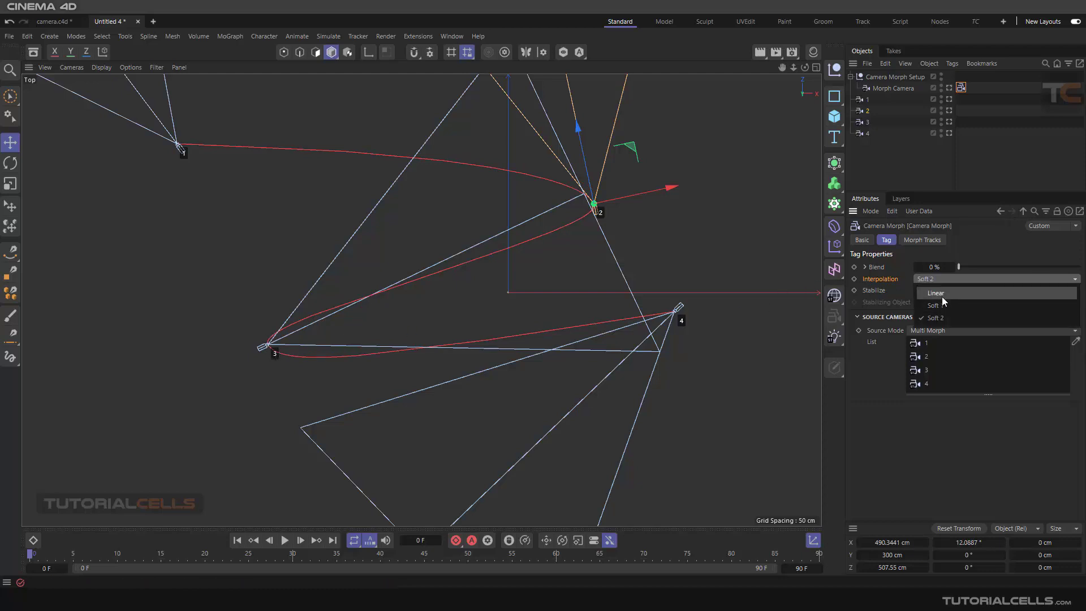
{"action": "left_click", "coordinate": [941, 296]}
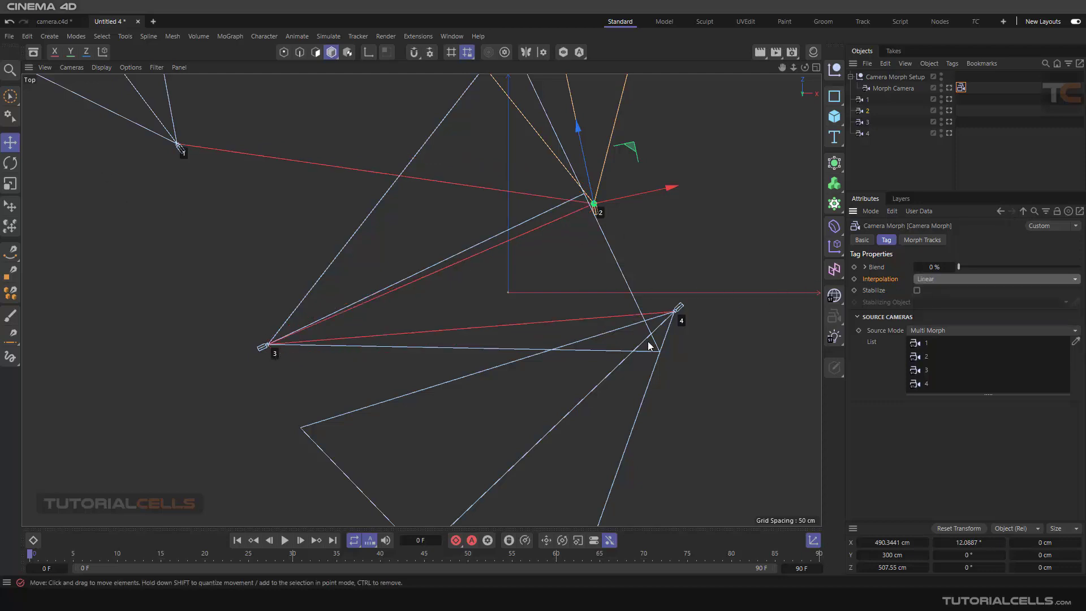
{"action": "left_click", "coordinate": [983, 280]}
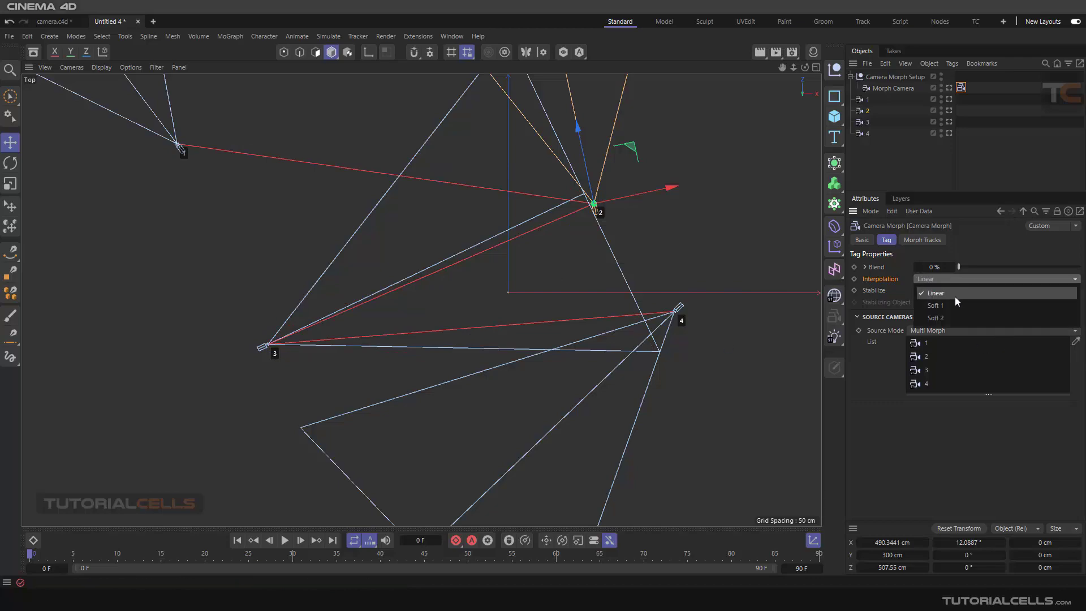
{"action": "left_click", "coordinate": [948, 315]}
Step: Switch to the Perspective view and hide its grid
{"action": "scroll", "coordinate": [418, 255], "scroll_direction": "down", "scroll_amount": 5}
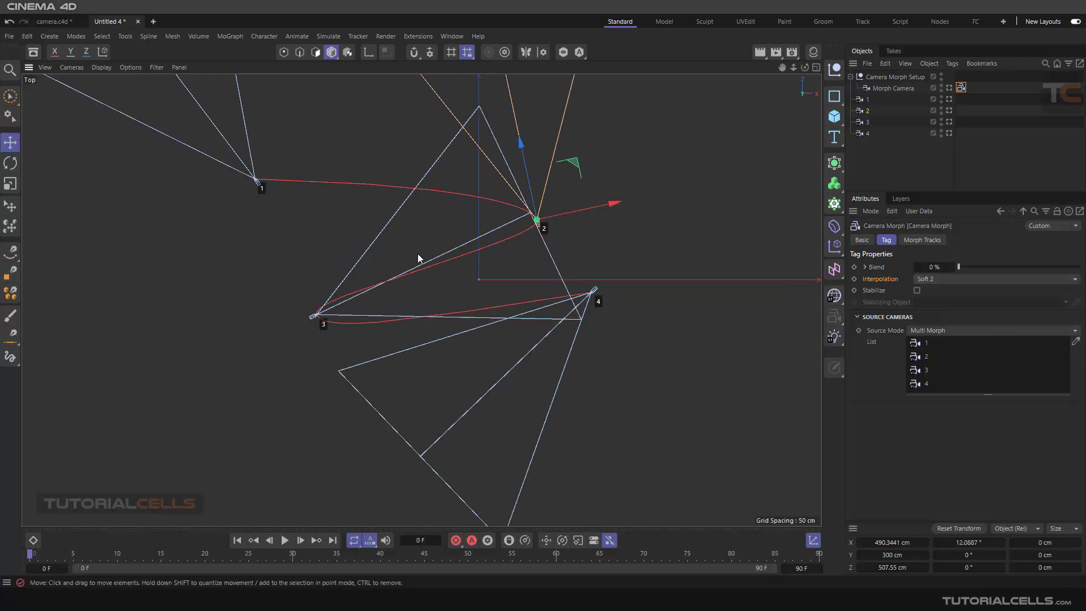
{"action": "middle_click", "coordinate": [419, 259]}
{"action": "middle_click", "coordinate": [337, 203]}
{"action": "scroll", "coordinate": [365, 232], "scroll_direction": "down", "scroll_amount": 3}
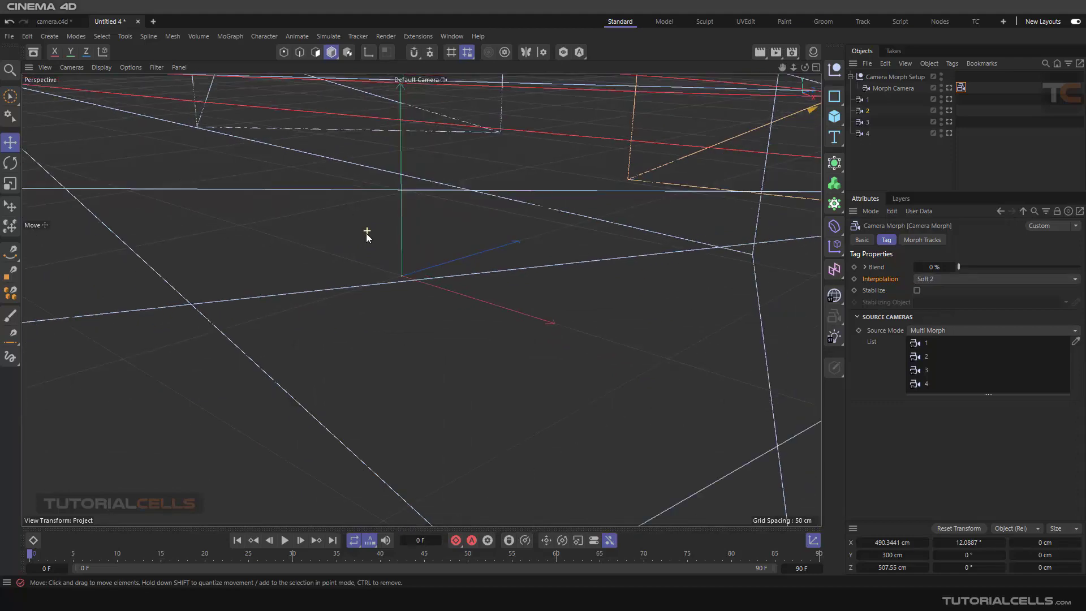
{"action": "left_click", "coordinate": [153, 68]}
{"action": "left_click", "coordinate": [169, 142]}
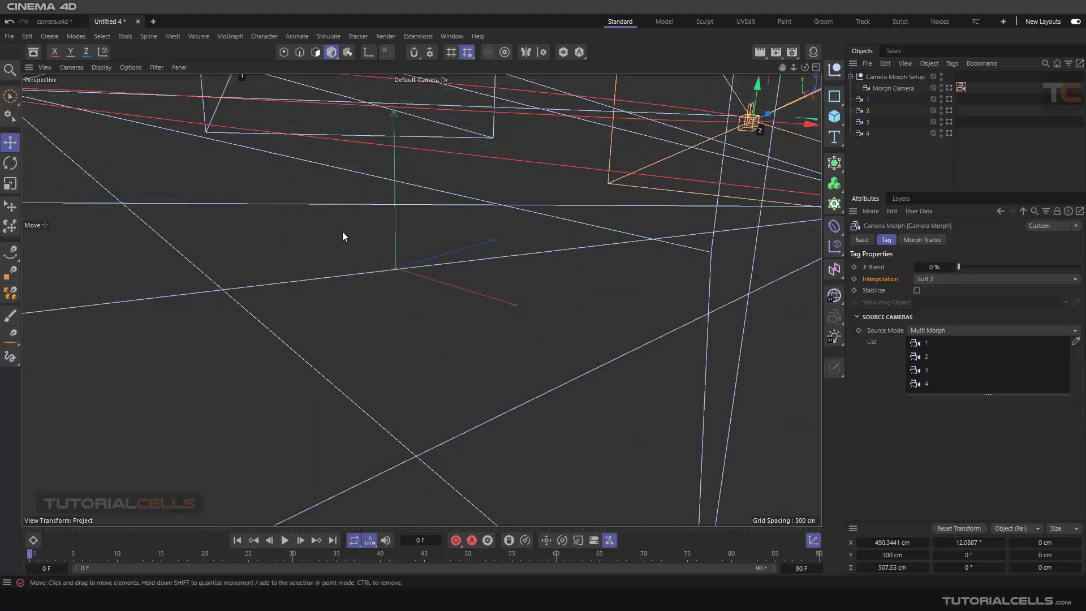
Step: Raise camera 2 to a height of about Y 862 cm
{"action": "scroll", "coordinate": [342, 232], "scroll_direction": "down", "scroll_amount": 3}
{"action": "scroll", "coordinate": [346, 249], "scroll_direction": "down", "scroll_amount": 6}
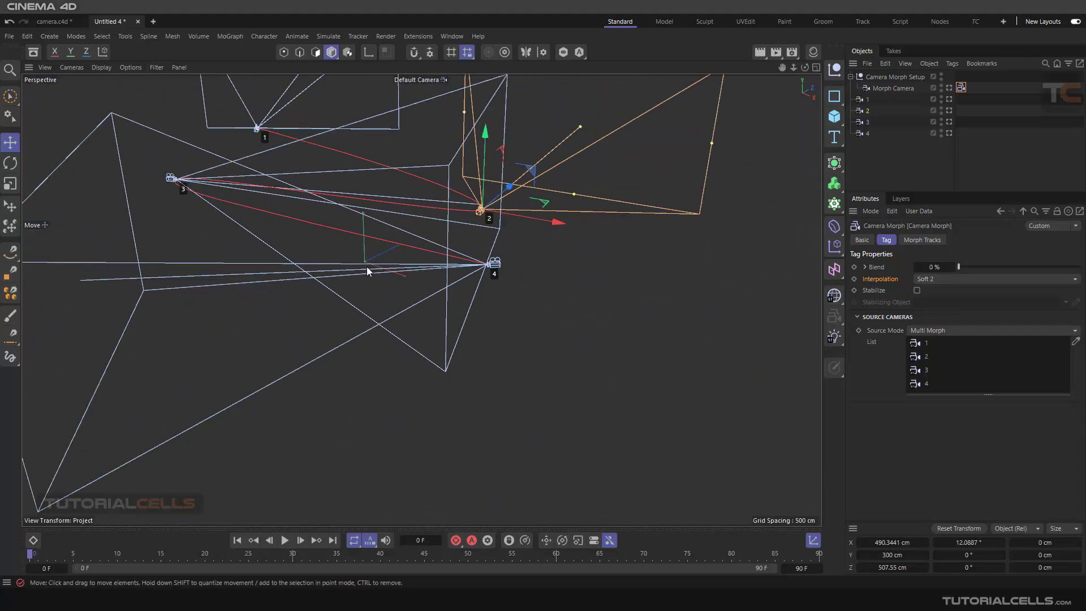
{"action": "left_click_drag", "start_coordinate": [411, 255], "coordinate": [396, 280], "text": "alt"}
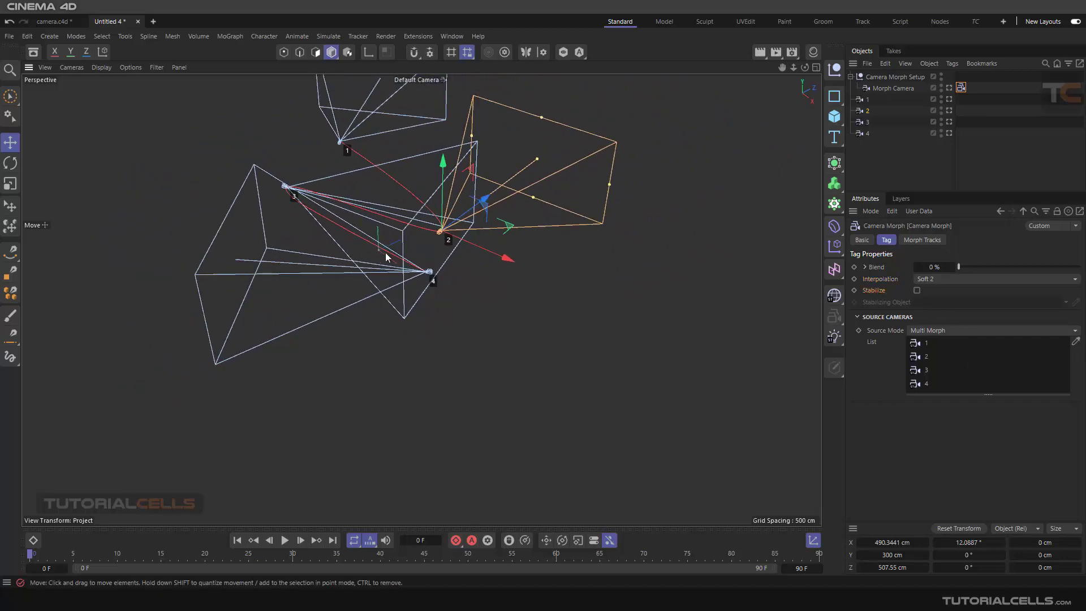
{"action": "left_click_drag", "start_coordinate": [565, 243], "coordinate": [440, 222], "text": "alt"}
{"action": "left_click_drag", "start_coordinate": [496, 181], "coordinate": [388, 279]}
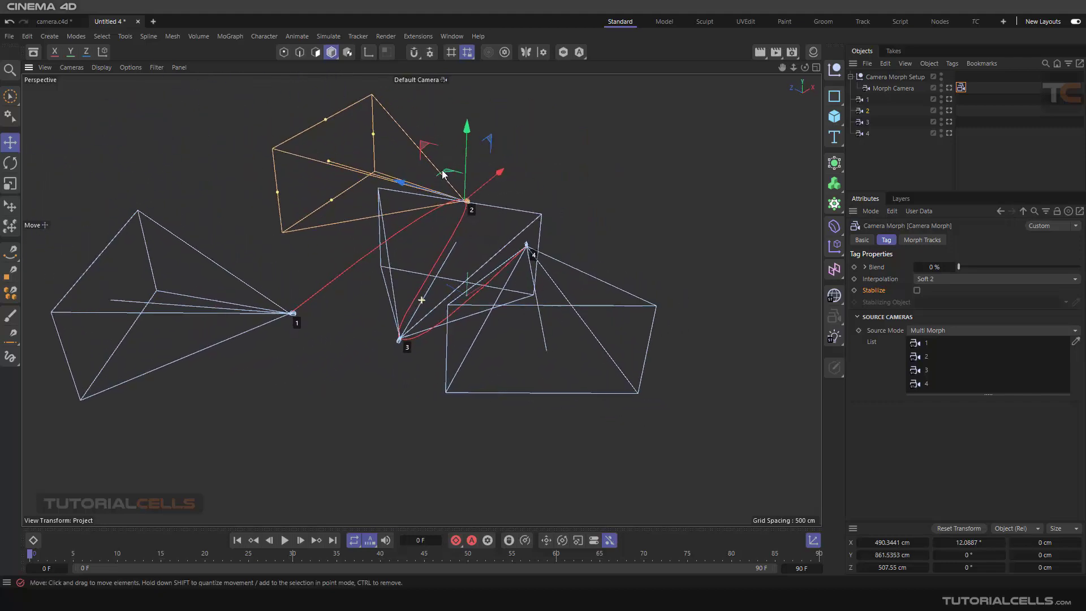
Step: Move camera 4 farther away from the other cameras, and place camera 3 at about X 2645 cm, Z 475 cm
{"action": "left_click", "coordinate": [527, 247]}
{"action": "left_click_drag", "start_coordinate": [459, 246], "coordinate": [551, 288]}
{"action": "left_click", "coordinate": [399, 340]}
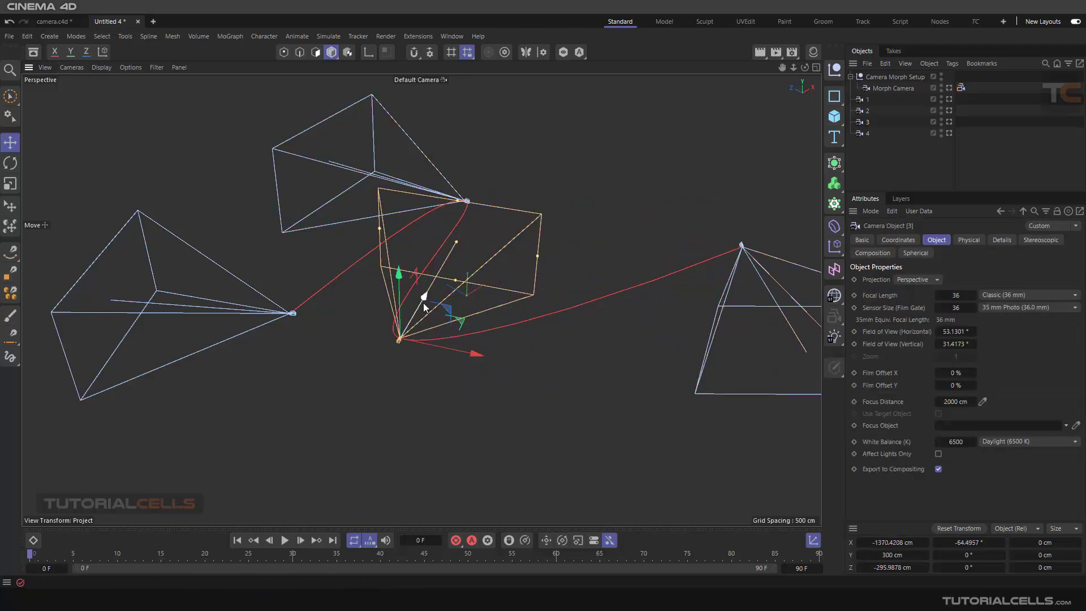
{"action": "left_click_drag", "start_coordinate": [464, 322], "coordinate": [633, 167]}
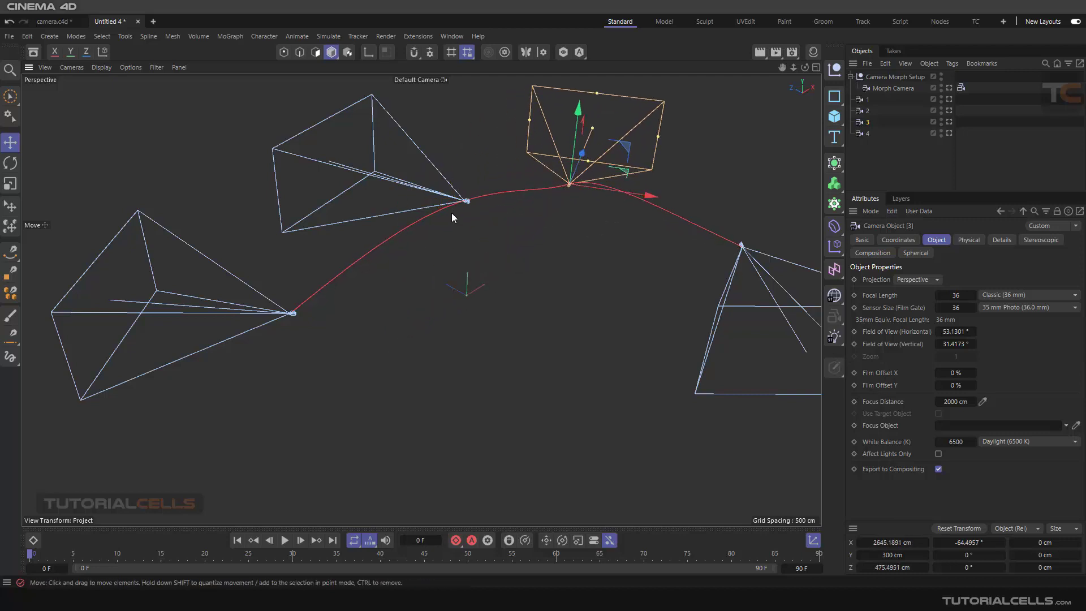
Step: Rotate camera 2 to a bank angle of about 40°
{"action": "left_click", "coordinate": [465, 201]}
{"action": "left_click", "coordinate": [11, 162]}
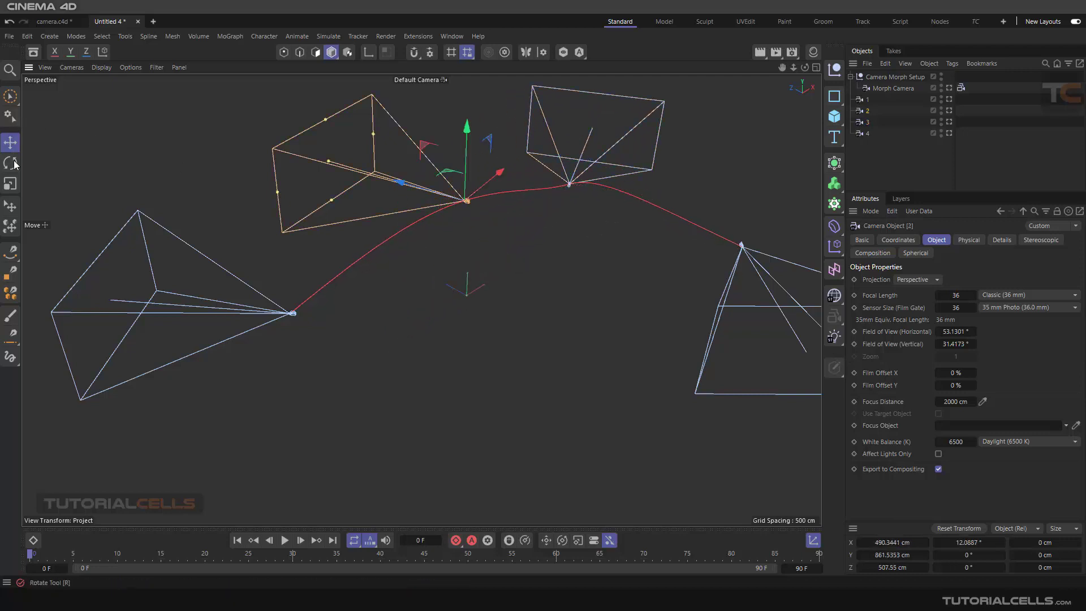
{"action": "left_click_drag", "start_coordinate": [444, 208], "coordinate": [449, 217]}
Step: Scrub the Camera Morph blend to about 12.7 % and back to about 2.1 % to check the motion between cameras 1 and 2
{"action": "left_click", "coordinate": [961, 87]}
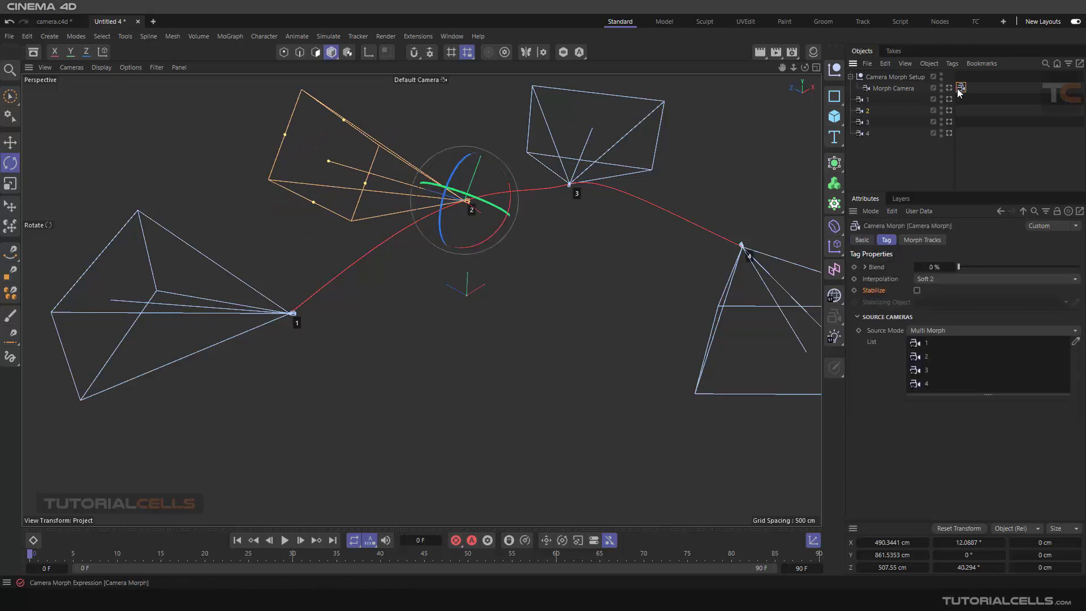
{"action": "mouse_move", "coordinate": [958, 263]}
{"action": "left_mouse_down"}
{"action": "mouse_move", "coordinate": [992, 266]}
{"action": "mouse_move", "coordinate": [973, 266]}
{"action": "left_mouse_up"}
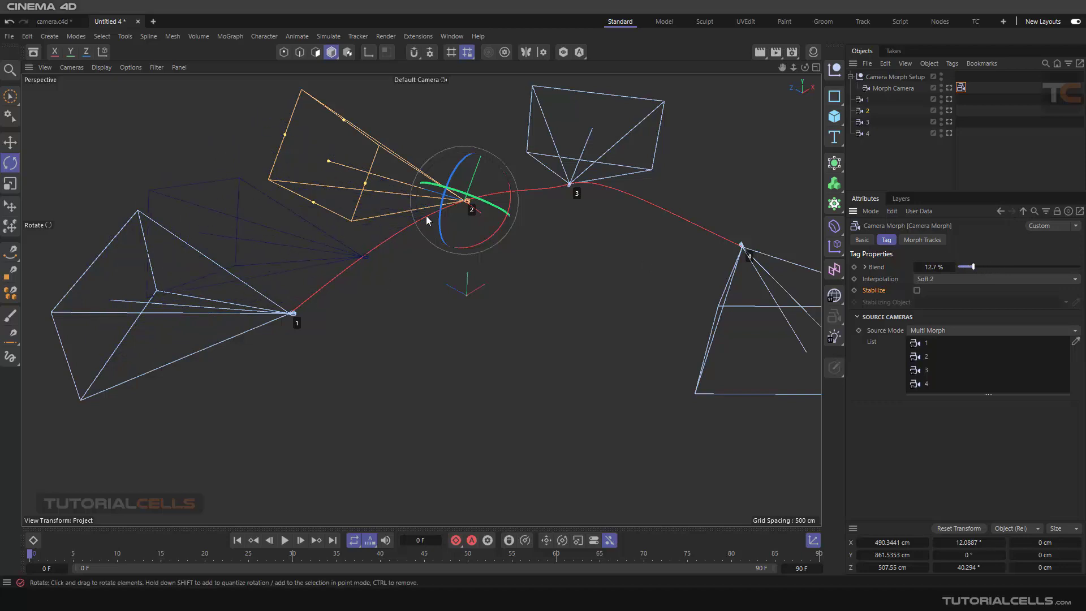
{"action": "left_click_drag", "start_coordinate": [427, 219], "coordinate": [444, 337], "text": "alt"}
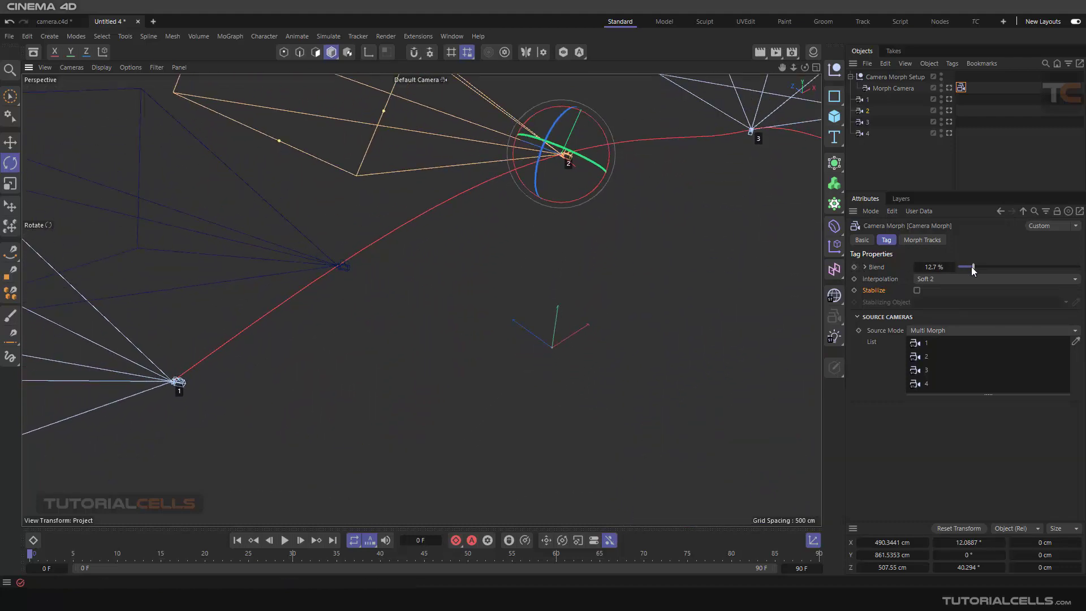
{"action": "mouse_move", "coordinate": [972, 266]}
{"action": "left_mouse_down"}
{"action": "mouse_move", "coordinate": [989, 267]}
{"action": "mouse_move", "coordinate": [960, 267]}
{"action": "left_mouse_up"}
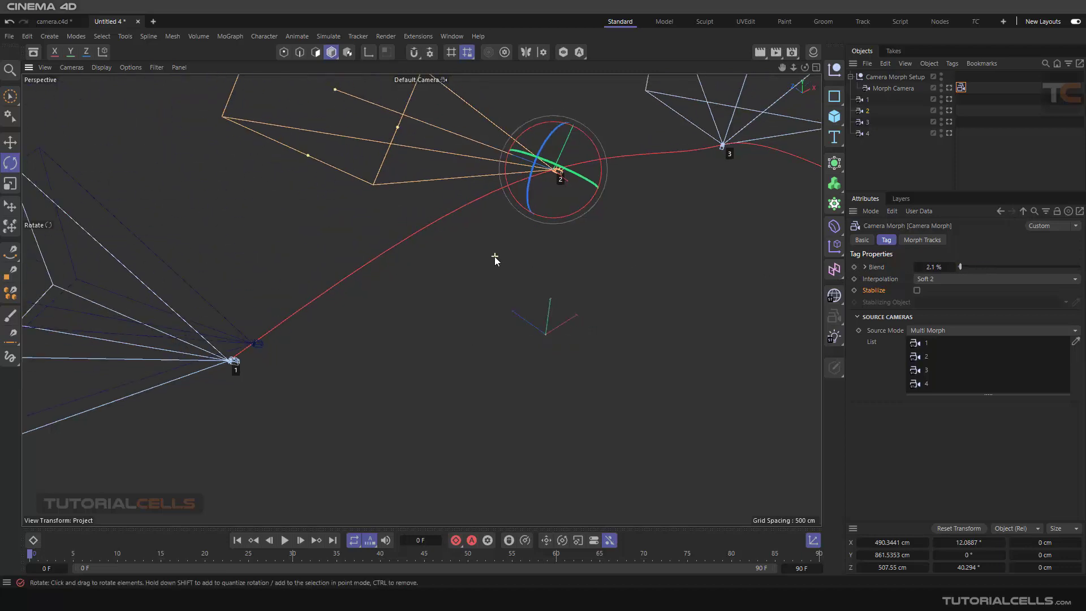
{"action": "left_click_drag", "start_coordinate": [494, 258], "coordinate": [535, 256], "text": "alt"}
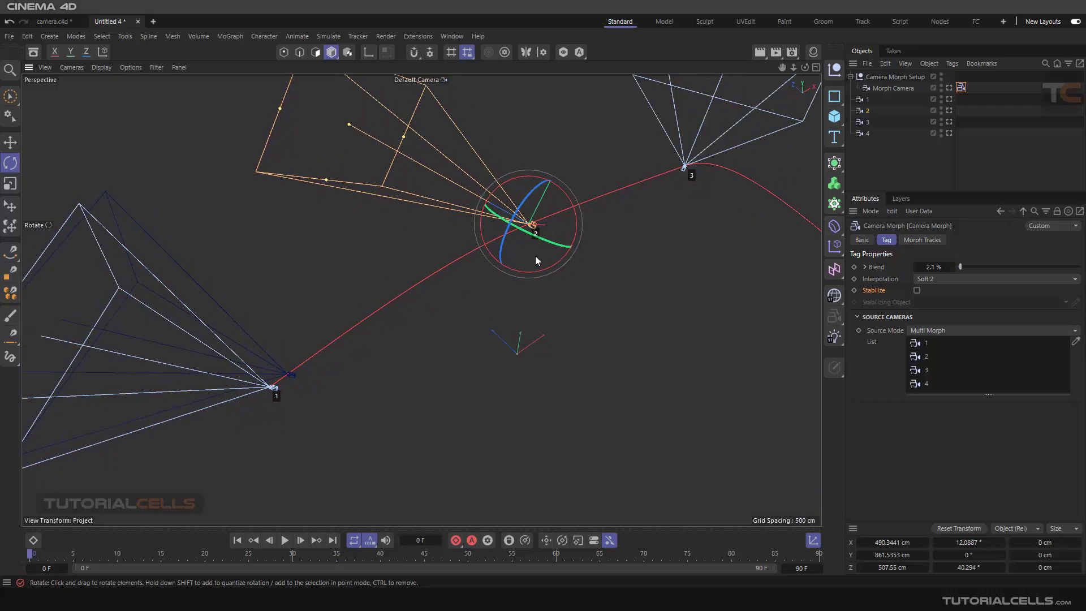
Step: Enable Stabilize on the Camera Morph and raise the blend to about 18.7 %, continuing to a point between cameras 2 and 3
{"action": "left_click", "coordinate": [916, 291]}
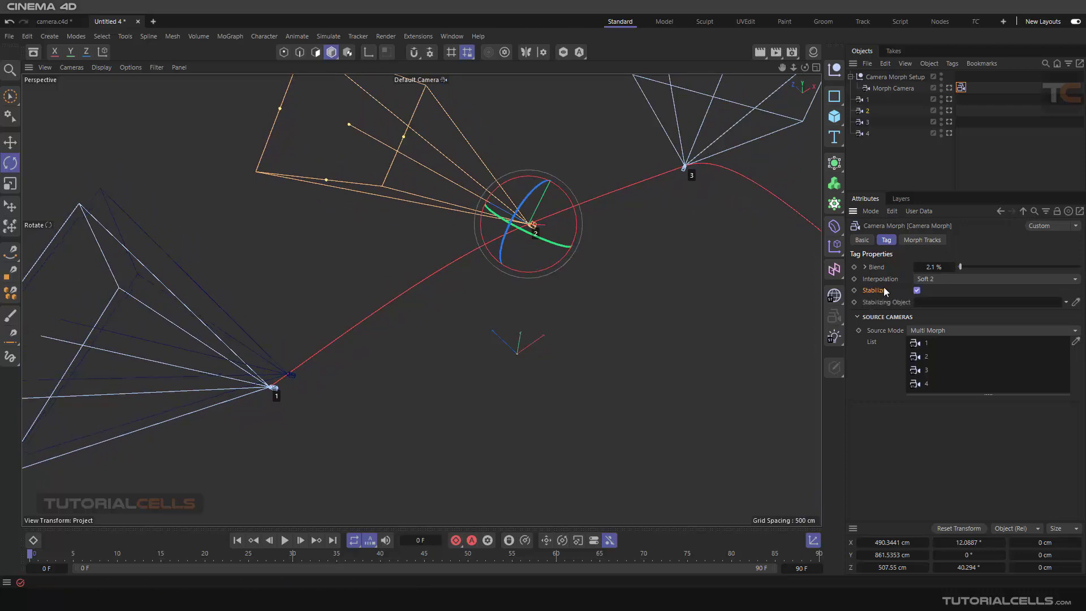
{"action": "left_click_drag", "start_coordinate": [960, 267], "coordinate": [980, 267]}
{"action": "left_click_drag", "start_coordinate": [526, 282], "coordinate": [463, 256], "text": "alt"}
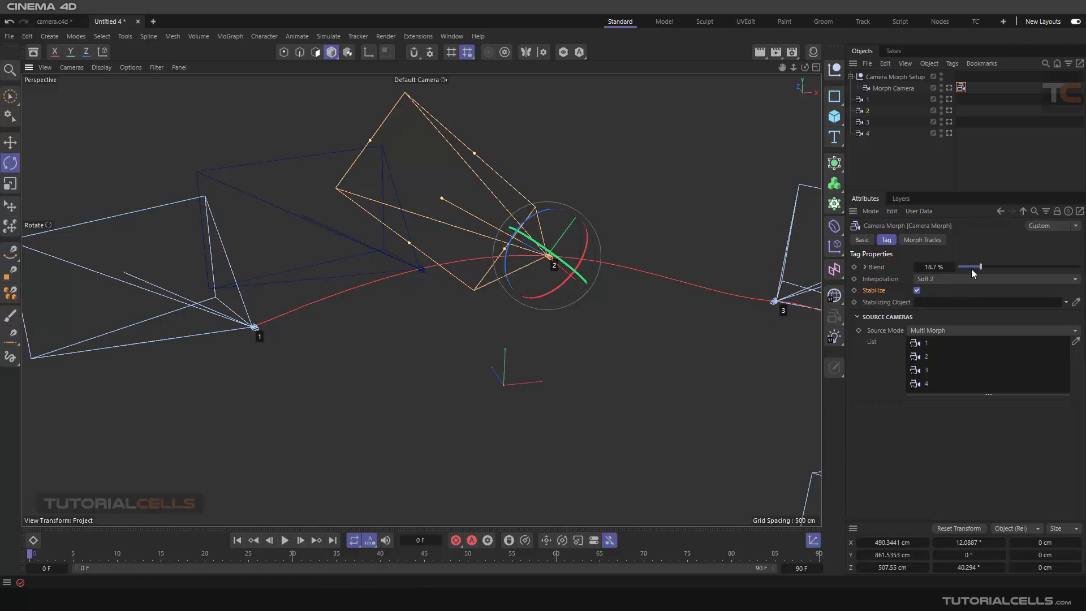
{"action": "left_click_drag", "start_coordinate": [980, 267], "coordinate": [1010, 266]}
Step: Rotate camera 3 to a bank angle of about -22°
{"action": "left_click_drag", "start_coordinate": [775, 264], "coordinate": [625, 252], "text": "alt"}
{"action": "left_click", "coordinate": [616, 229]}
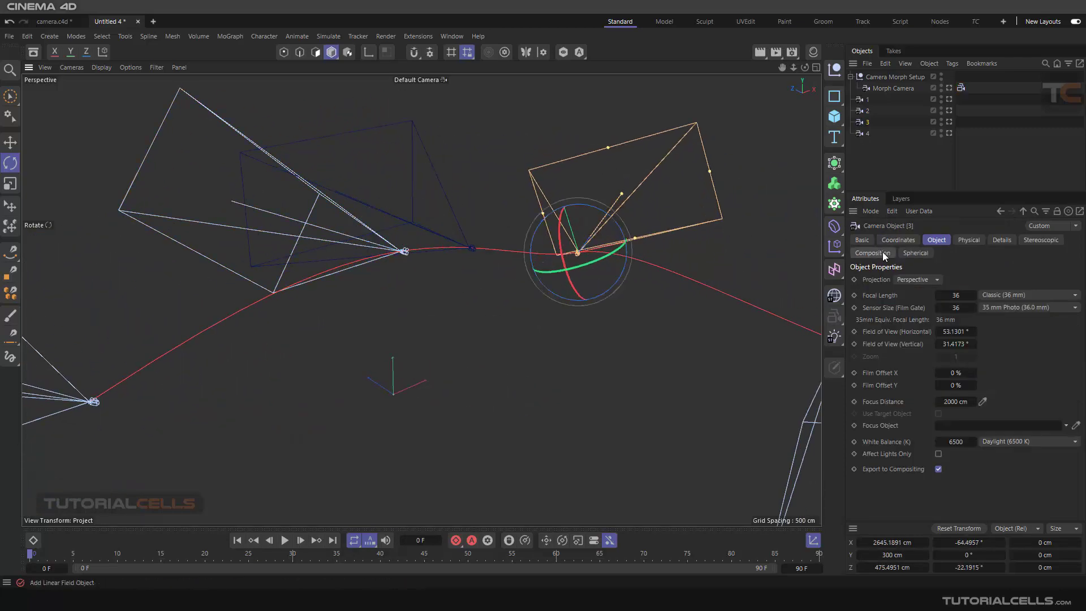
Step: Set the Camera Morph blend to about 45.4 % and toggle Stabilize off and on to compare the morph camera's bank
{"action": "left_click", "coordinate": [961, 88]}
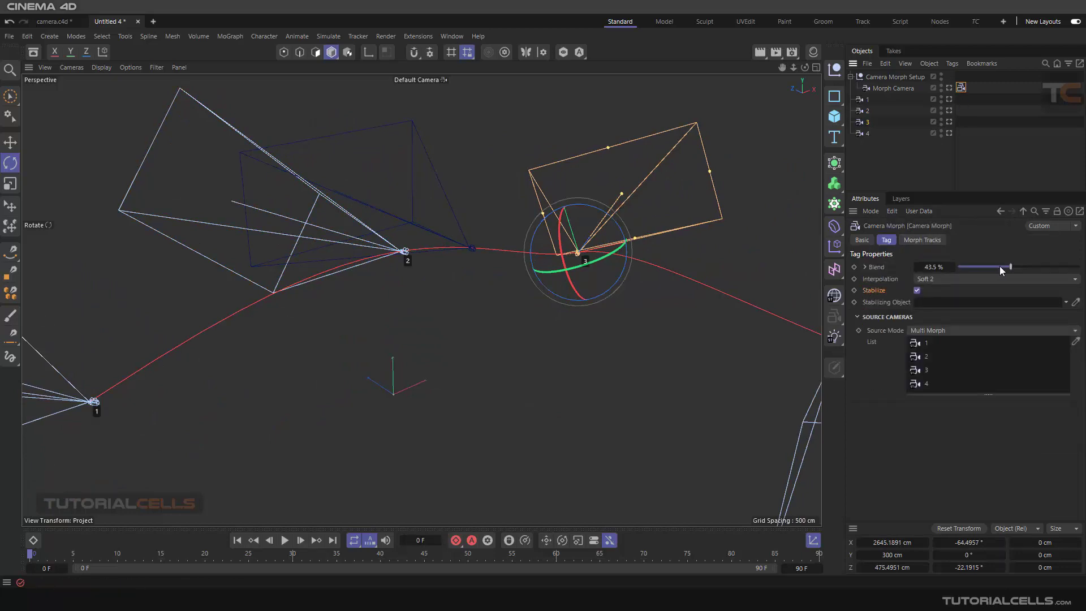
{"action": "mouse_move", "coordinate": [1008, 265]}
{"action": "left_mouse_down"}
{"action": "mouse_move", "coordinate": [1068, 265]}
{"action": "mouse_move", "coordinate": [959, 265]}
{"action": "mouse_move", "coordinate": [1040, 267]}
{"action": "mouse_move", "coordinate": [1012, 267]}
{"action": "left_mouse_up"}
{"action": "left_click", "coordinate": [916, 291]}
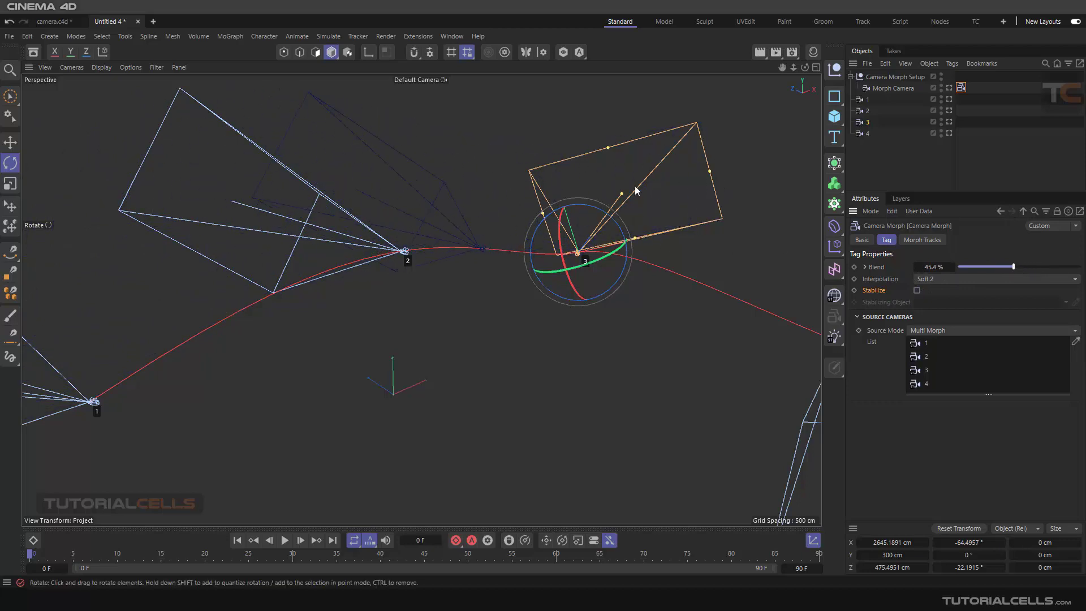
{"action": "left_click", "coordinate": [916, 290]}
Step: Add a cone at the scene origin and scale it uniformly to about 964 cm
{"action": "scroll", "coordinate": [520, 341], "scroll_direction": "down", "scroll_amount": 2}
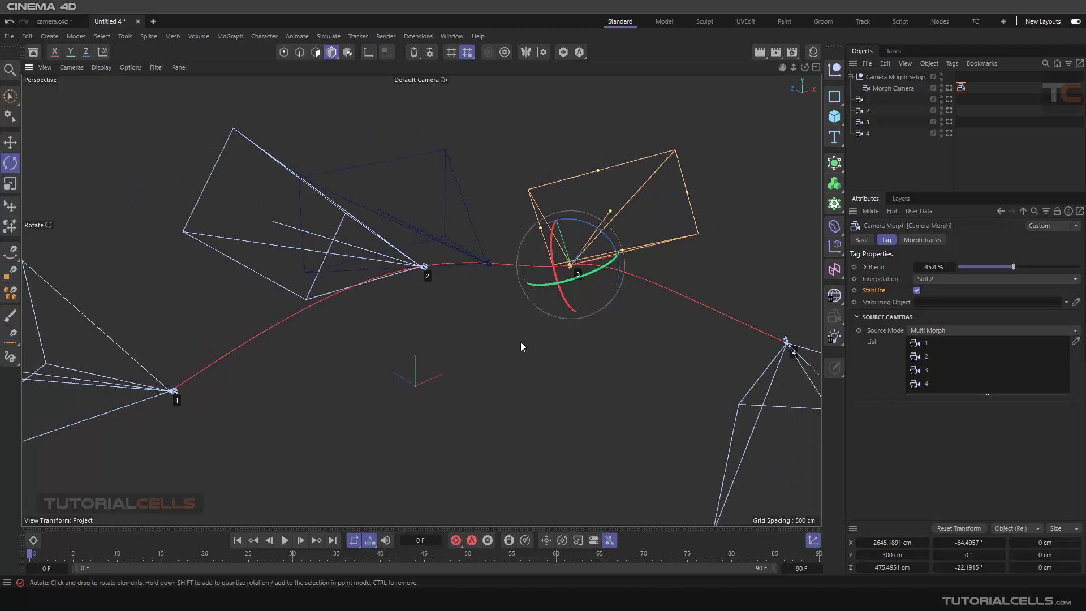
{"action": "scroll", "coordinate": [520, 342], "scroll_direction": "down", "scroll_amount": 3}
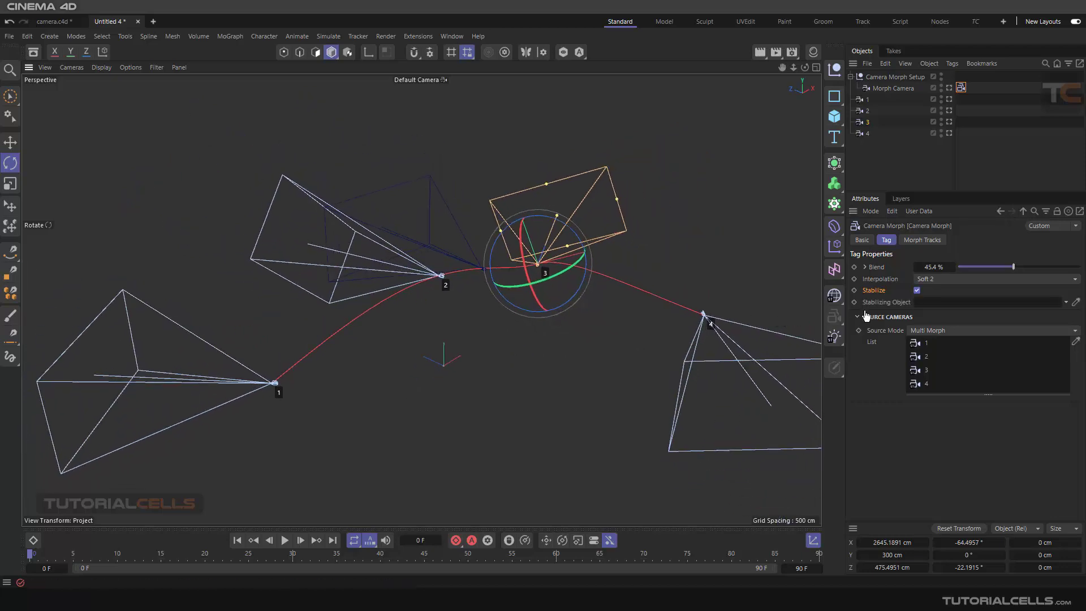
{"action": "left_click", "coordinate": [835, 117]}
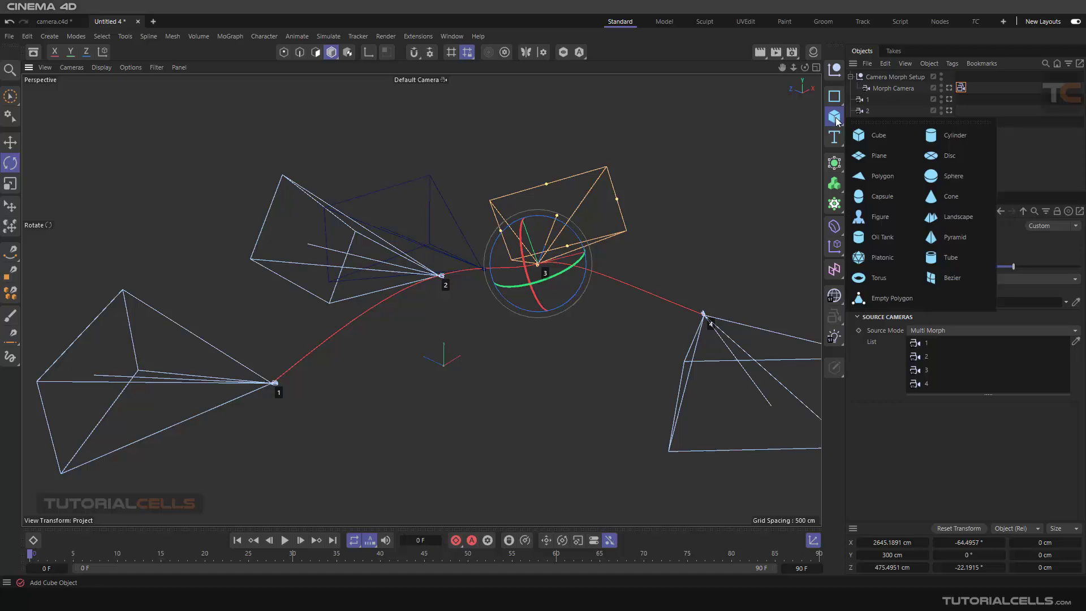
{"action": "left_click", "coordinate": [943, 196]}
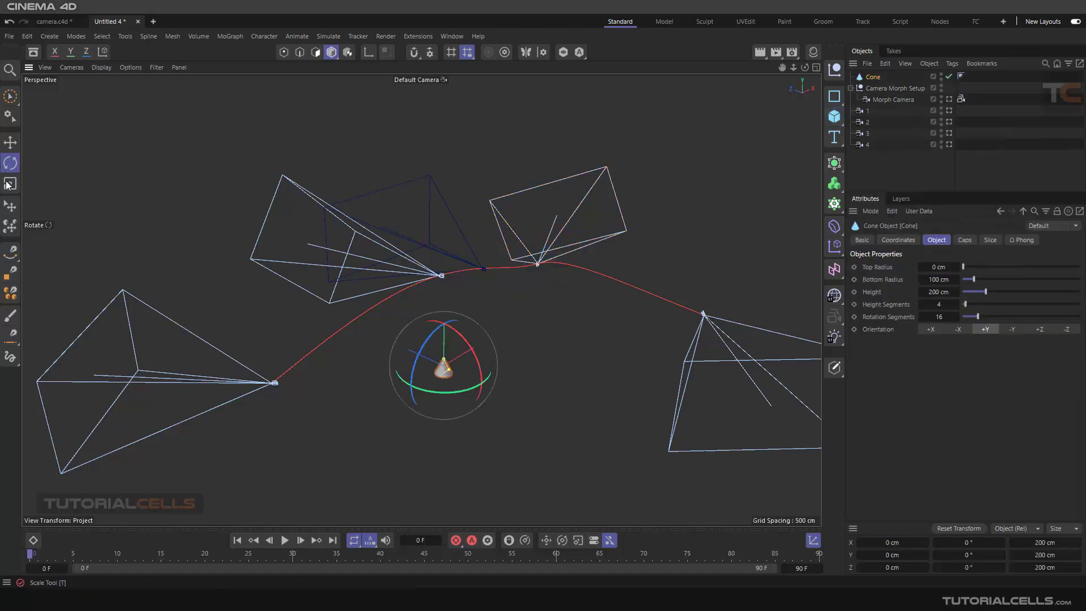
{"action": "key", "text": "t"}
{"action": "left_click_drag", "start_coordinate": [407, 350], "coordinate": [816, 171]}
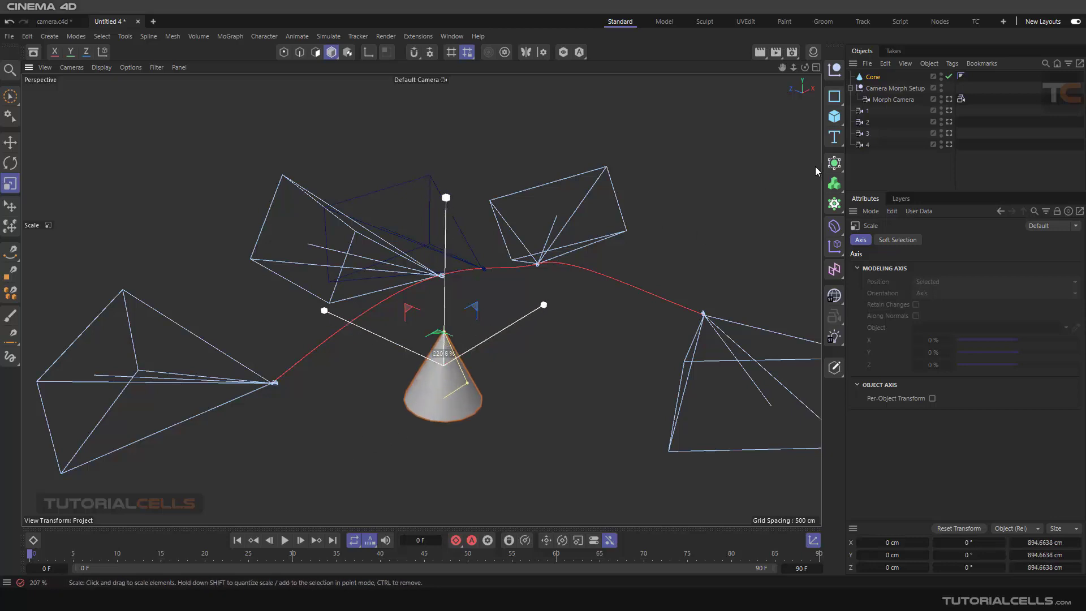
Step: Assign the cone as the Camera Morph's Stabilizing Object and rotate the cone to a bank angle of about -9.3°
{"action": "left_click", "coordinate": [961, 99]}
{"action": "left_click_drag", "start_coordinate": [877, 77], "coordinate": [931, 302]}
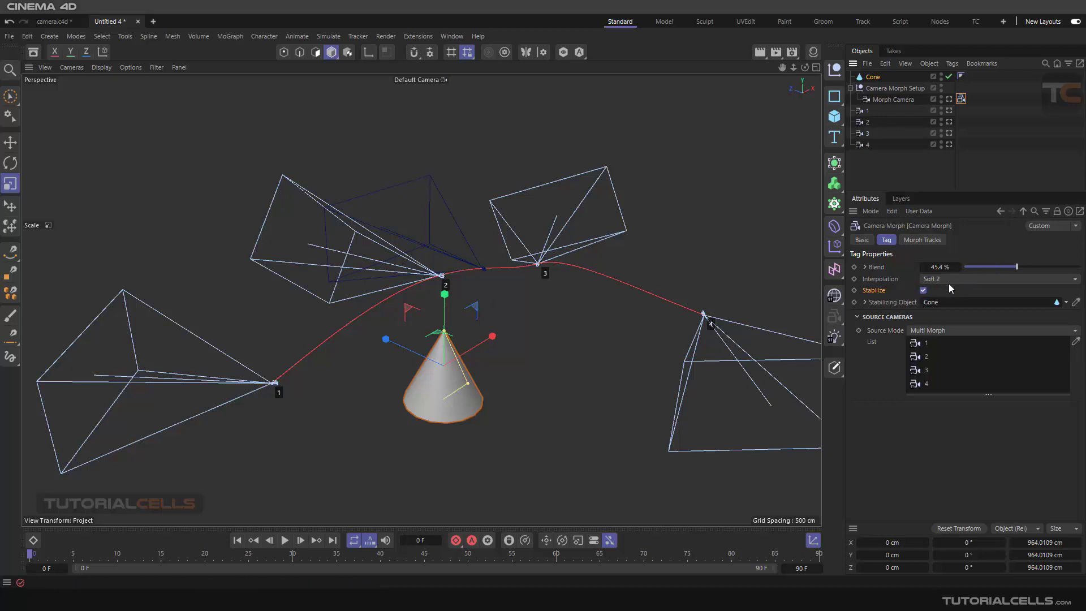
{"action": "key", "text": "r"}
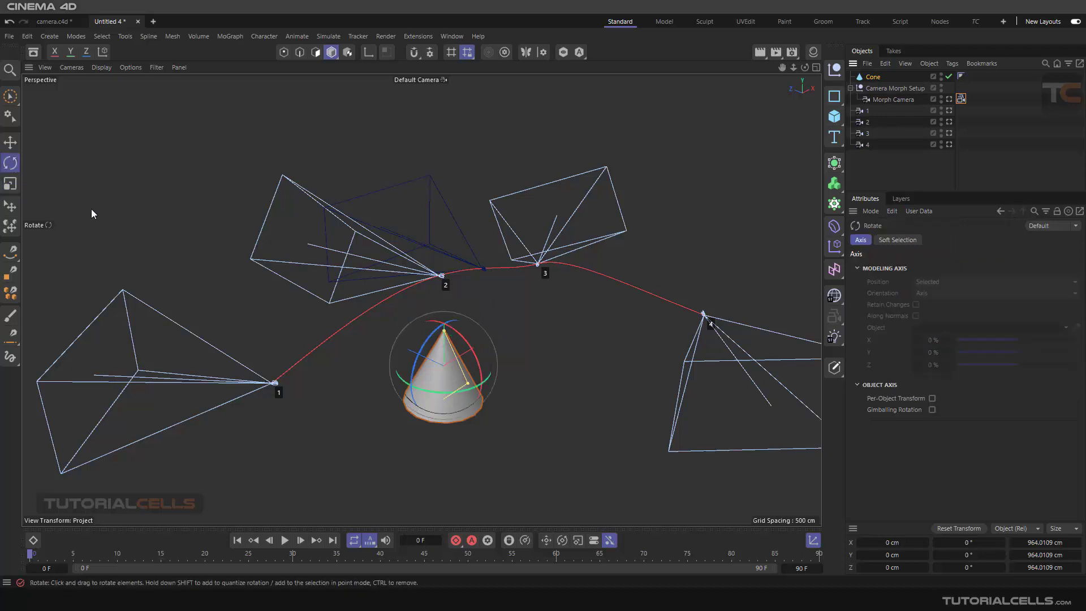
{"action": "left_click_drag", "start_coordinate": [403, 341], "coordinate": [432, 247]}
{"action": "left_click_drag", "start_coordinate": [436, 337], "coordinate": [419, 366]}
Step: Raise the Camera Morph blend to about 82.8 % and rotate the cone to about 1.4°, 8.7° and -9.8°
{"action": "left_click", "coordinate": [961, 99]}
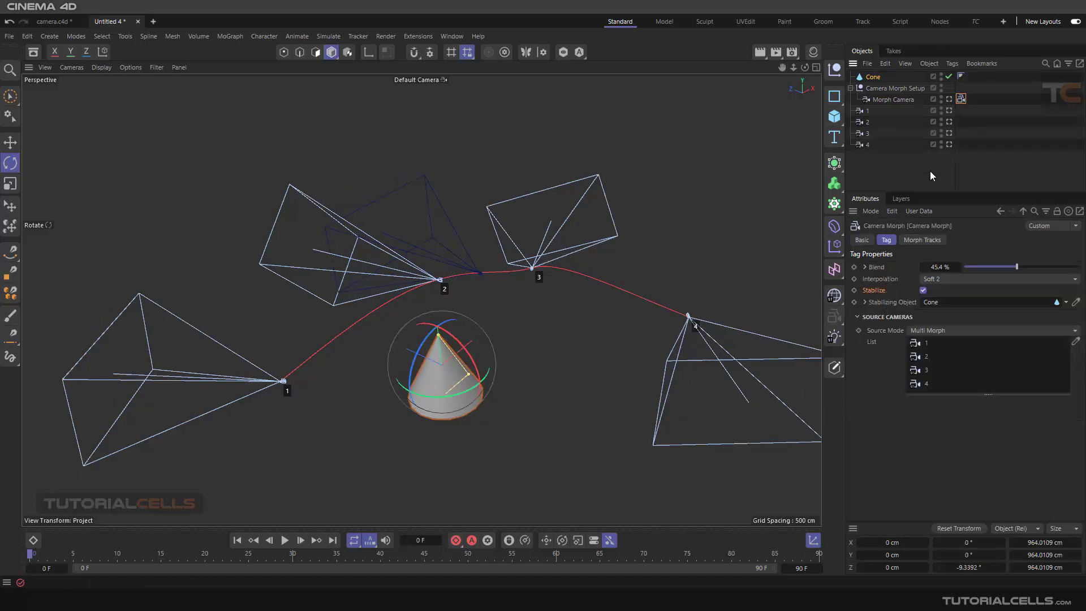
{"action": "left_click_drag", "start_coordinate": [1012, 268], "coordinate": [1060, 267]}
{"action": "mouse_move", "coordinate": [453, 337]}
{"action": "left_mouse_down"}
{"action": "mouse_move", "coordinate": [463, 333]}
{"action": "mouse_move", "coordinate": [456, 346]}
{"action": "mouse_move", "coordinate": [431, 338]}
{"action": "left_mouse_up"}
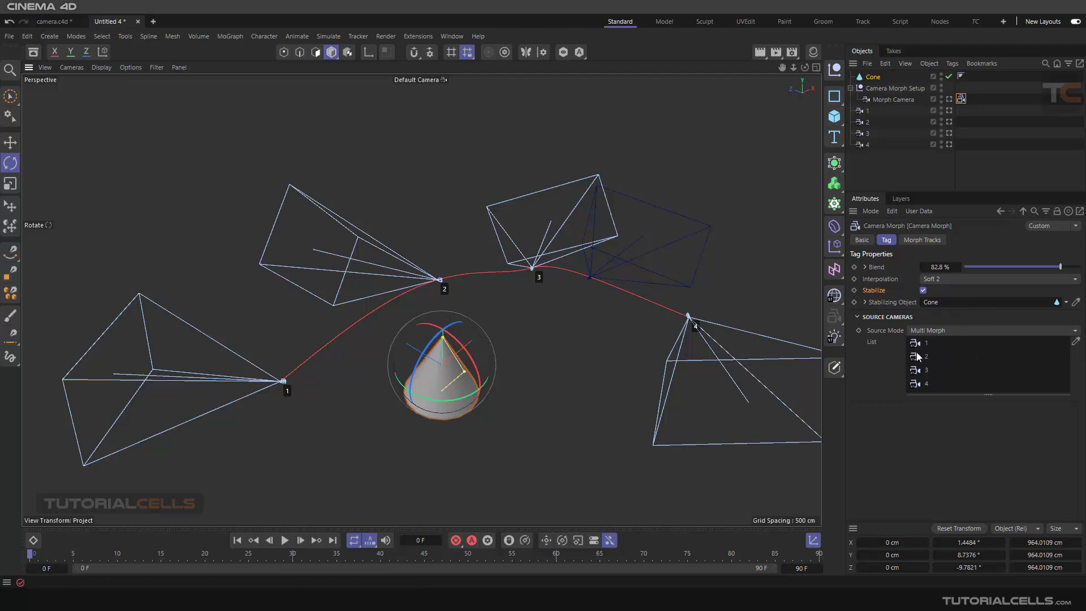
Step: Clear the Camera Morph's Stabilizing Object and delete the cone
{"action": "left_click", "coordinate": [1056, 304]}
{"action": "left_click", "coordinate": [1040, 317]}
{"action": "left_click", "coordinate": [871, 77]}
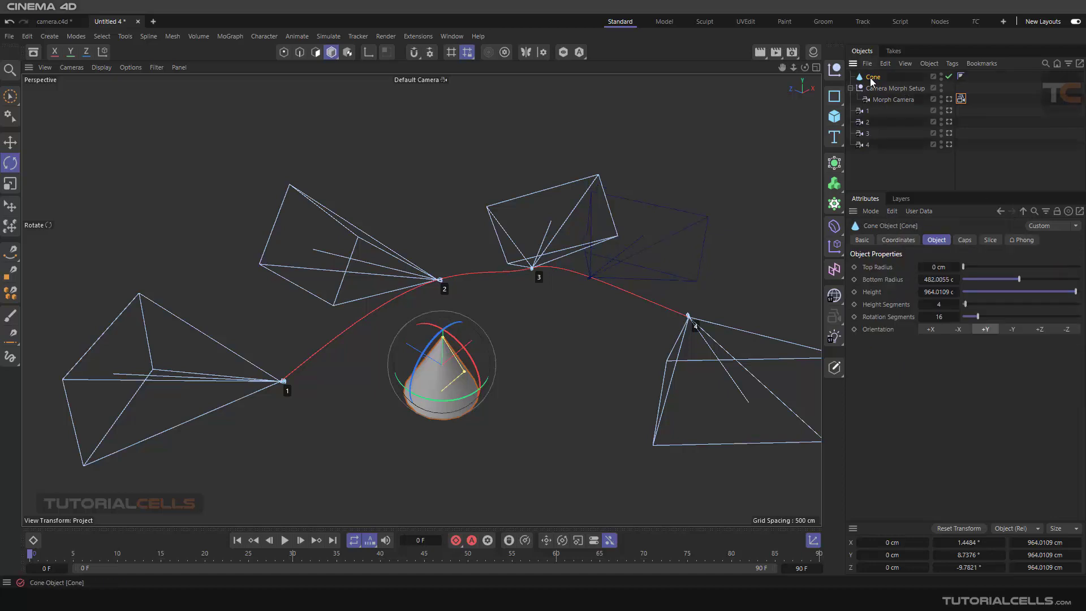
{"action": "key", "text": "Delete"}
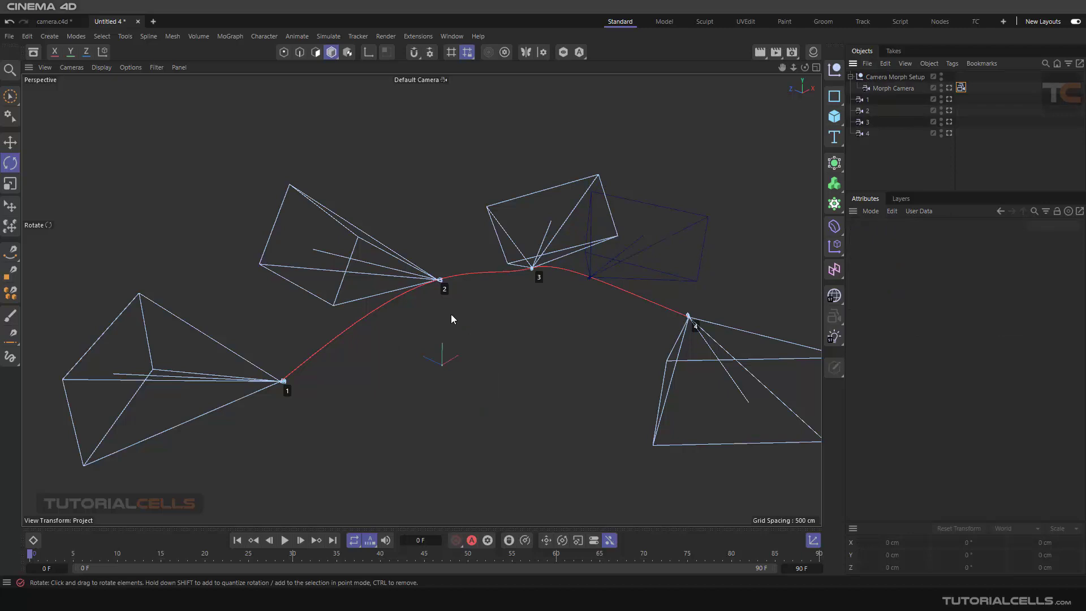
Step: Examine the Camera Morph's Morph Tracks options and compare the object properties of cameras 1 to 4
{"action": "scroll", "coordinate": [445, 321], "scroll_direction": "up", "scroll_amount": 1}
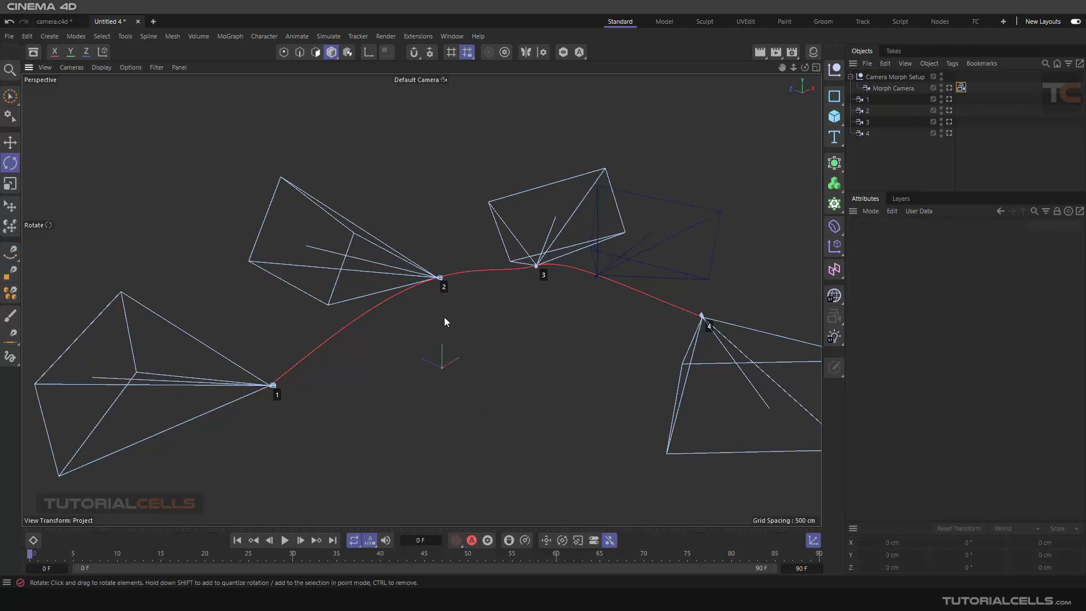
{"action": "left_click", "coordinate": [961, 87]}
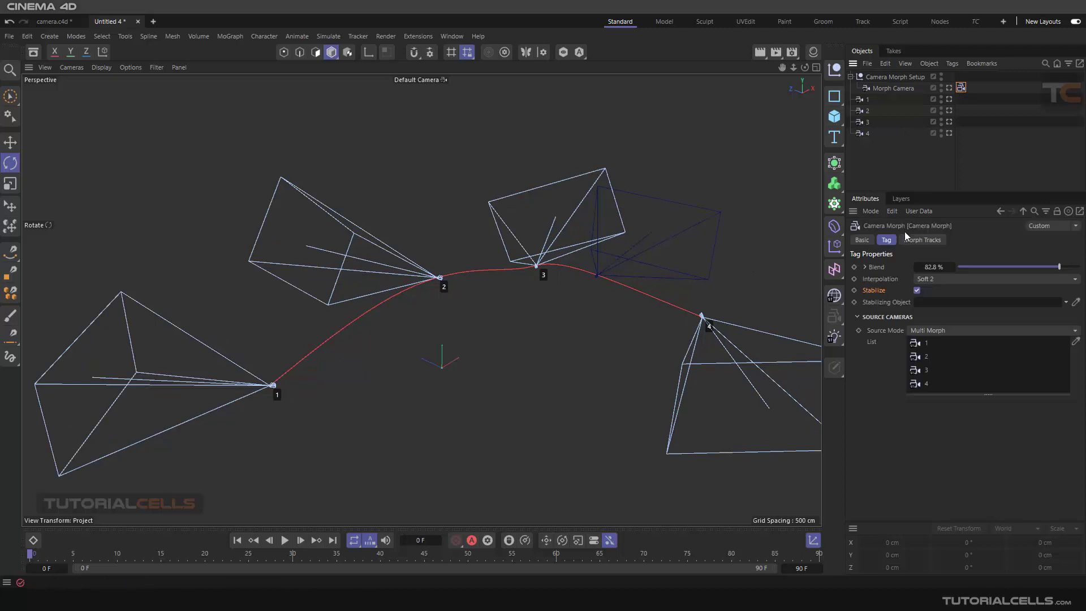
{"action": "left_click", "coordinate": [915, 241]}
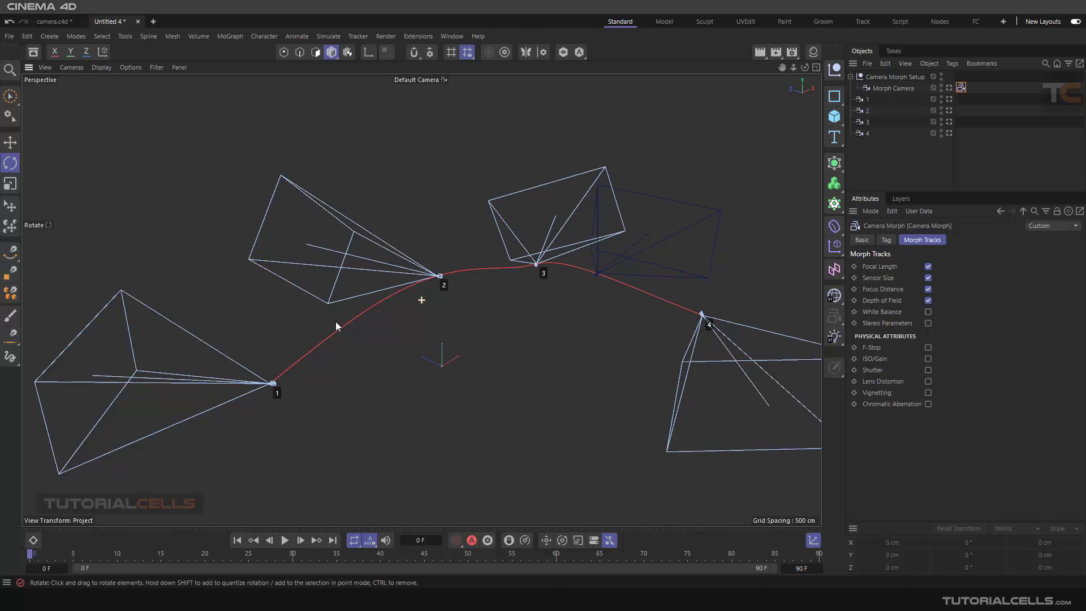
{"action": "middle_click_drag", "start_coordinate": [335, 321], "coordinate": [347, 309]}
{"action": "left_click", "coordinate": [864, 100]}
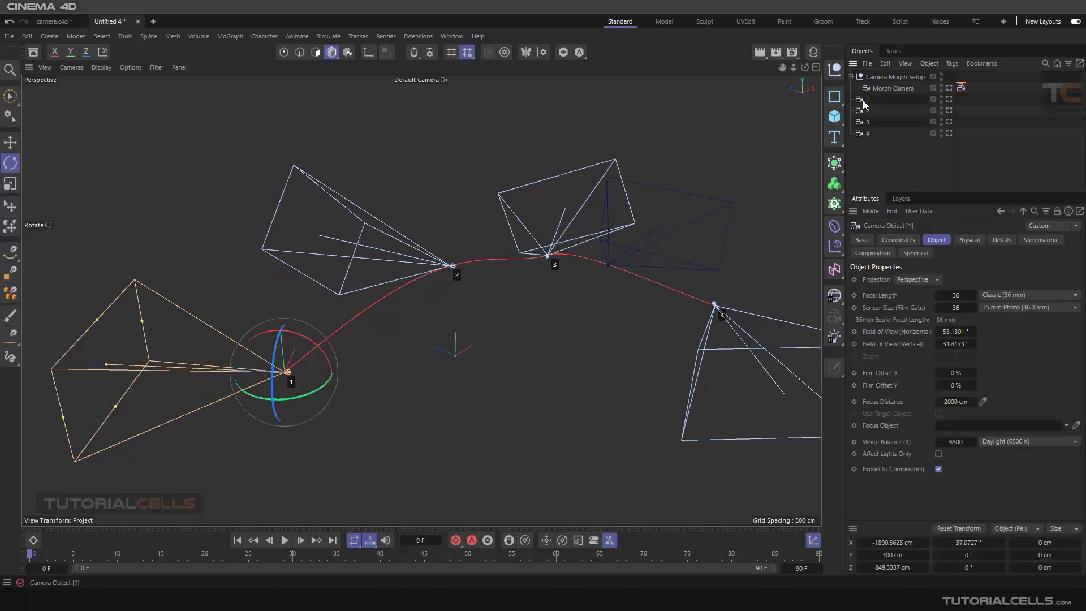
{"action": "left_click", "coordinate": [867, 111]}
{"action": "left_click", "coordinate": [867, 122]}
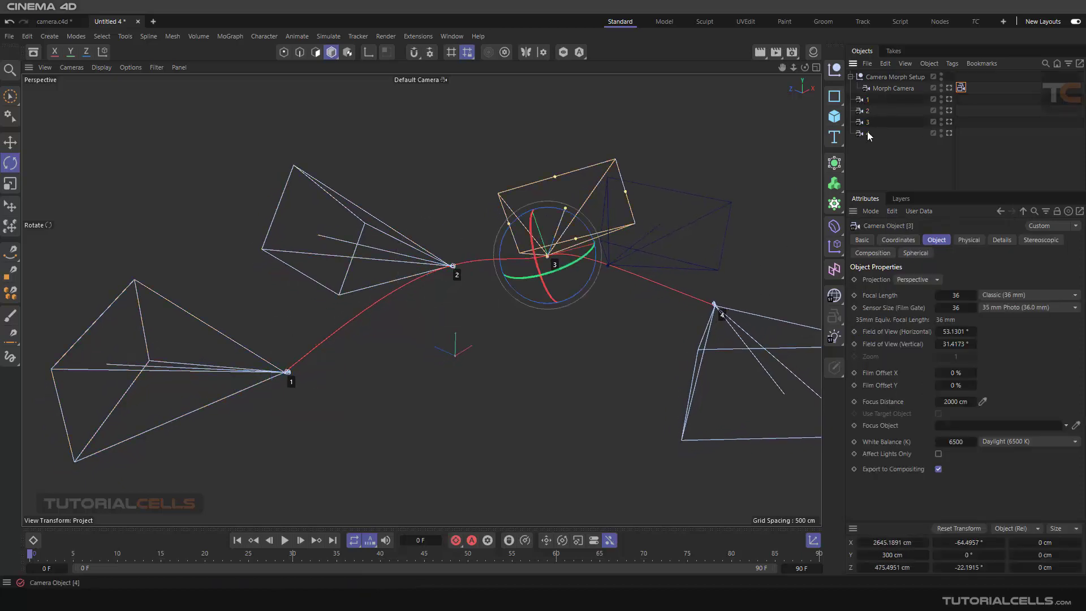
{"action": "left_click", "coordinate": [867, 133]}
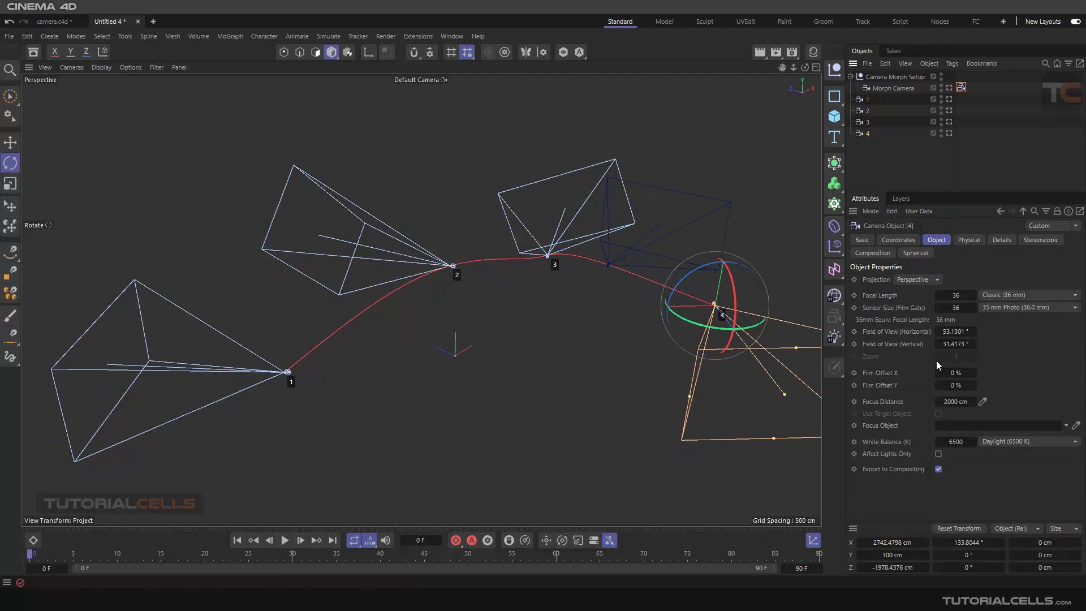
{"action": "left_click", "coordinate": [867, 100]}
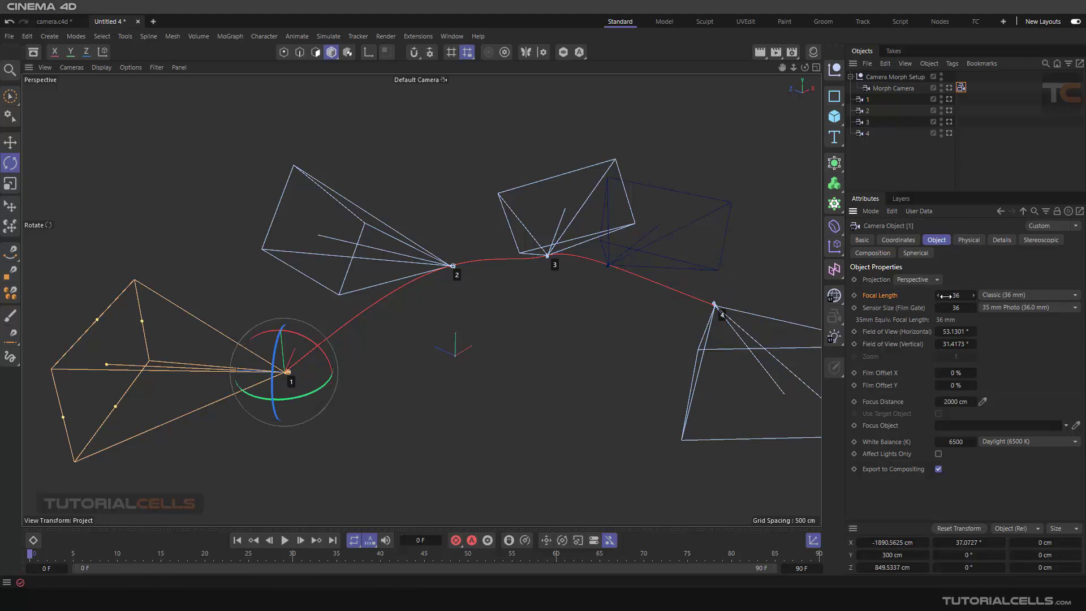
Step: Rotate camera 2 to a bank angle of about 4.6° and set its focal length to about 70.2 mm
{"action": "left_click", "coordinate": [867, 111]}
{"action": "left_click_drag", "start_coordinate": [374, 226], "coordinate": [306, 249], "text": "alt"}
{"action": "left_click_drag", "start_coordinate": [435, 243], "coordinate": [420, 276]}
{"action": "left_click_drag", "start_coordinate": [956, 295], "coordinate": [964, 300]}
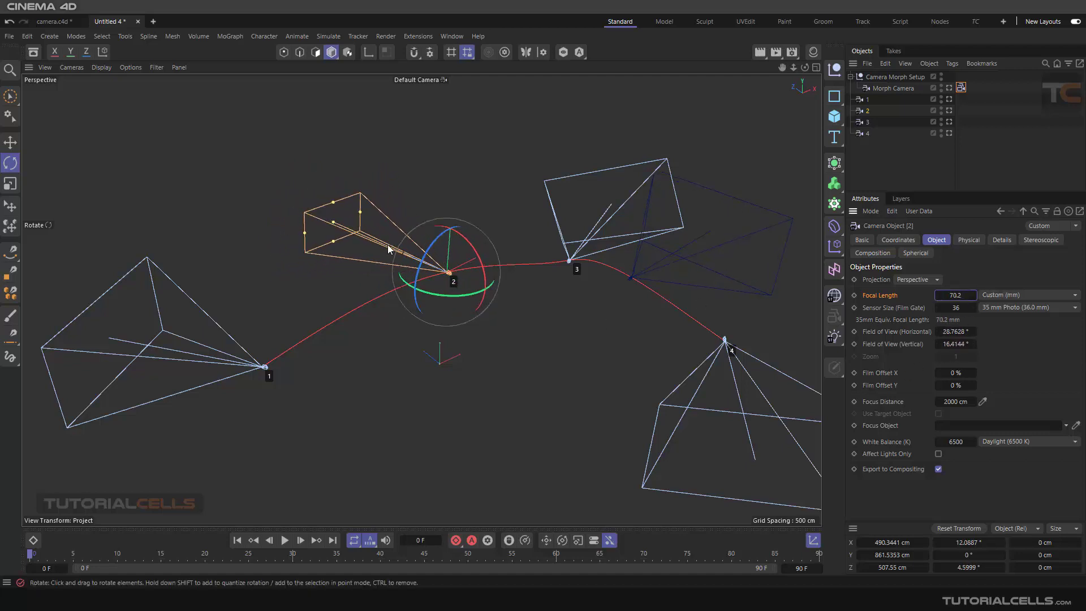
Step: Check the Focal Length option in the Morph Tracks and the Morph Camera's own focal length
{"action": "left_click", "coordinate": [961, 87]}
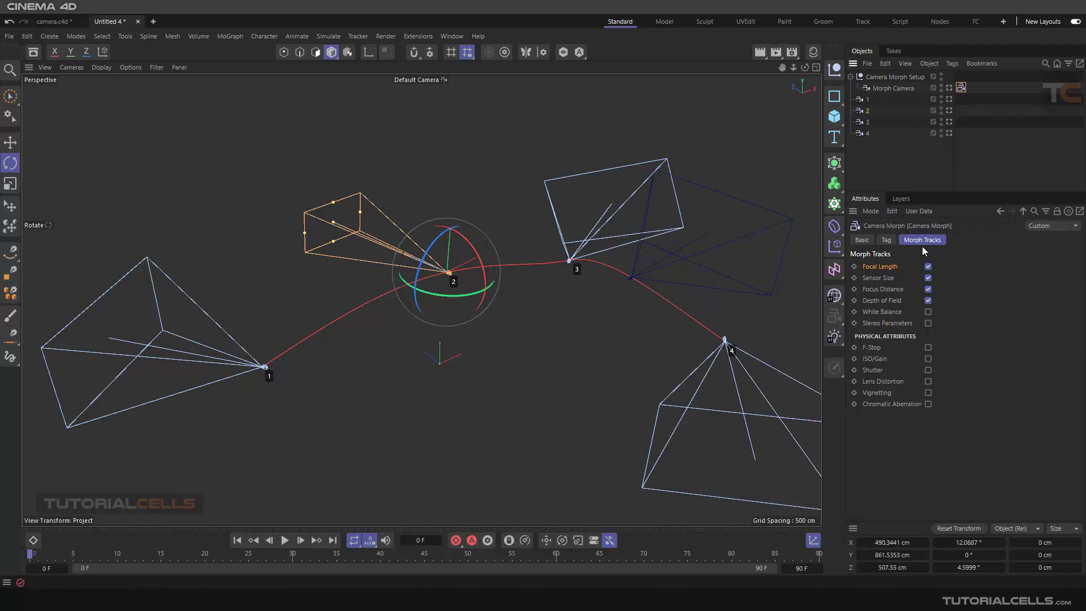
{"action": "left_click", "coordinate": [889, 91]}
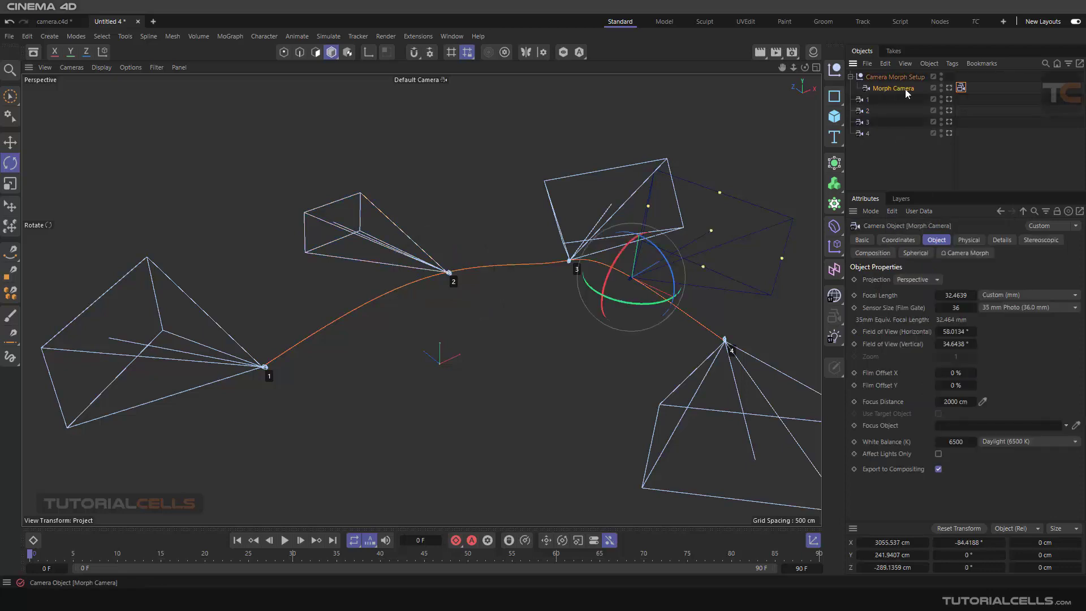
{"action": "left_click", "coordinate": [960, 88]}
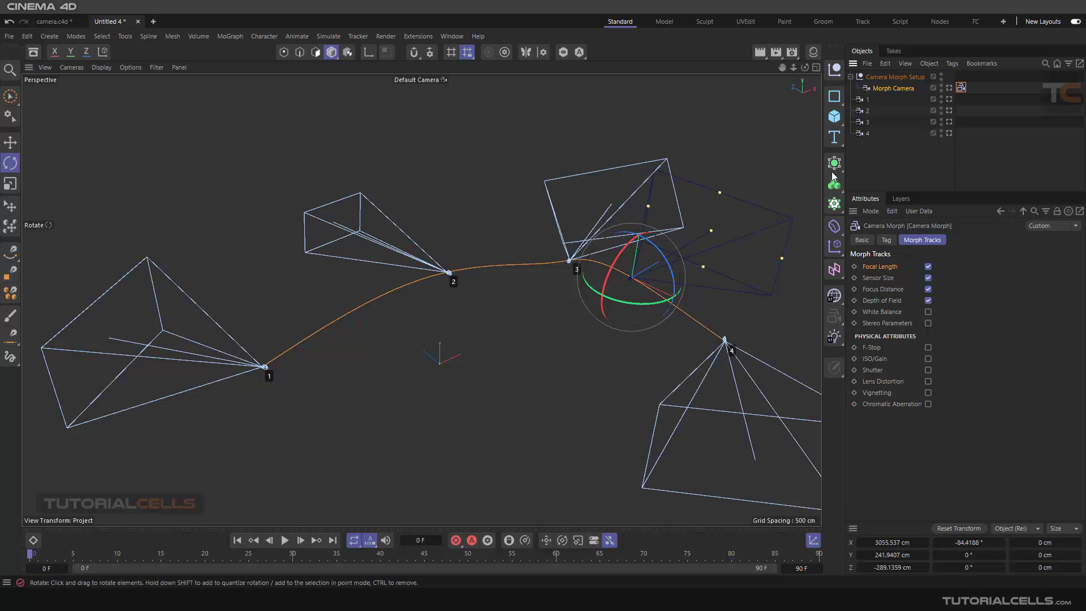
Step: Scrub the Camera Morph blend to about 15 % and up to about 46.8 % to check the focal length transition
{"action": "left_click", "coordinate": [886, 240]}
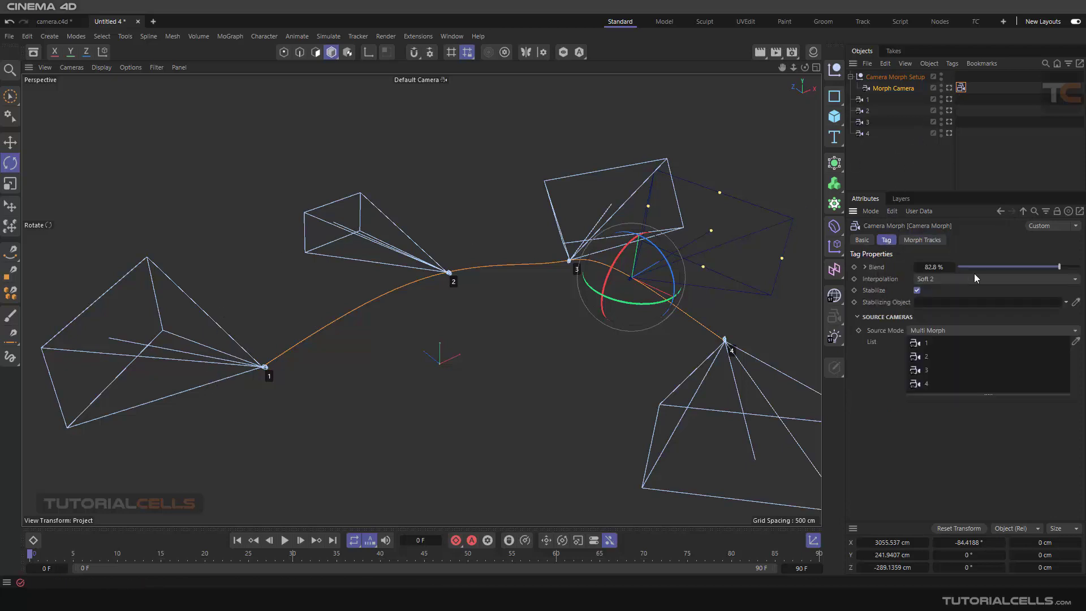
{"action": "left_click_drag", "start_coordinate": [1011, 268], "coordinate": [976, 263]}
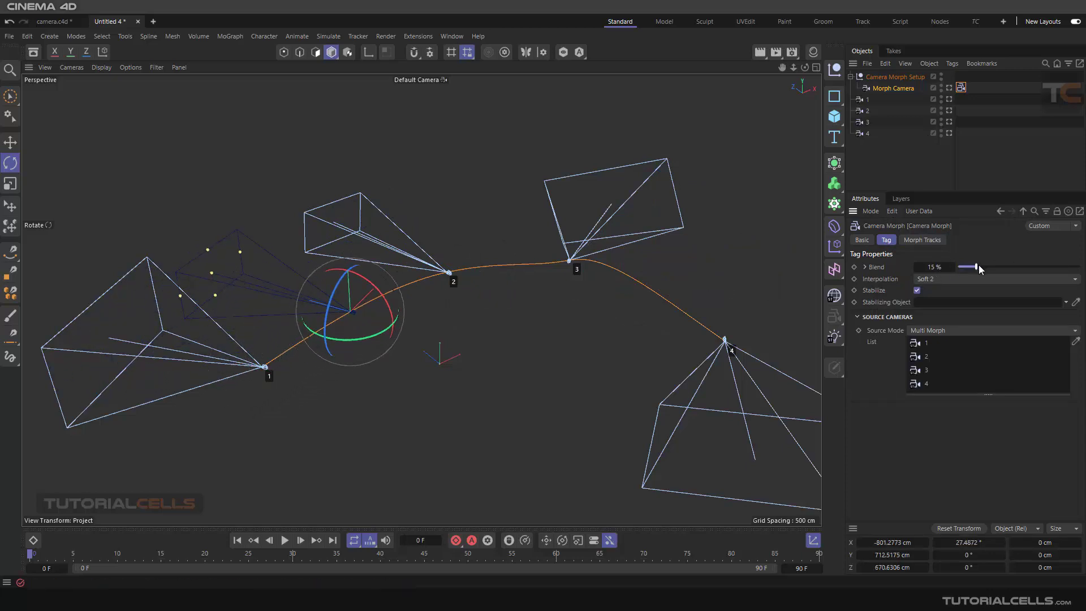
{"action": "left_click_drag", "start_coordinate": [978, 265], "coordinate": [1014, 269]}
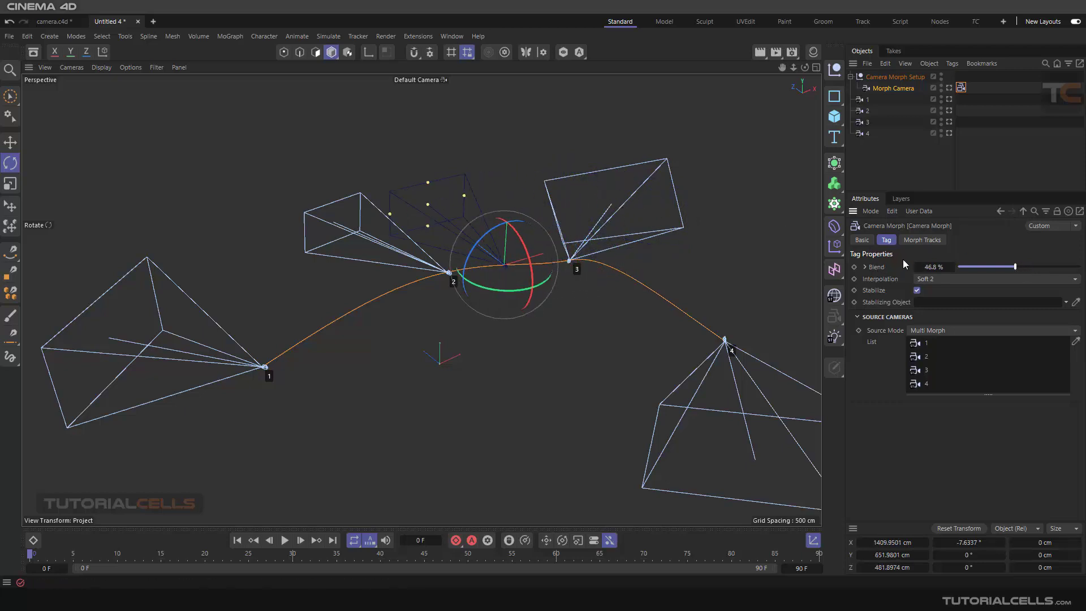
Step: Disable Stabilize on the Camera Morph and set the blend to about 46.3 %
{"action": "left_click", "coordinate": [910, 240]}
{"action": "left_click", "coordinate": [887, 240]}
{"action": "left_click", "coordinate": [916, 291]}
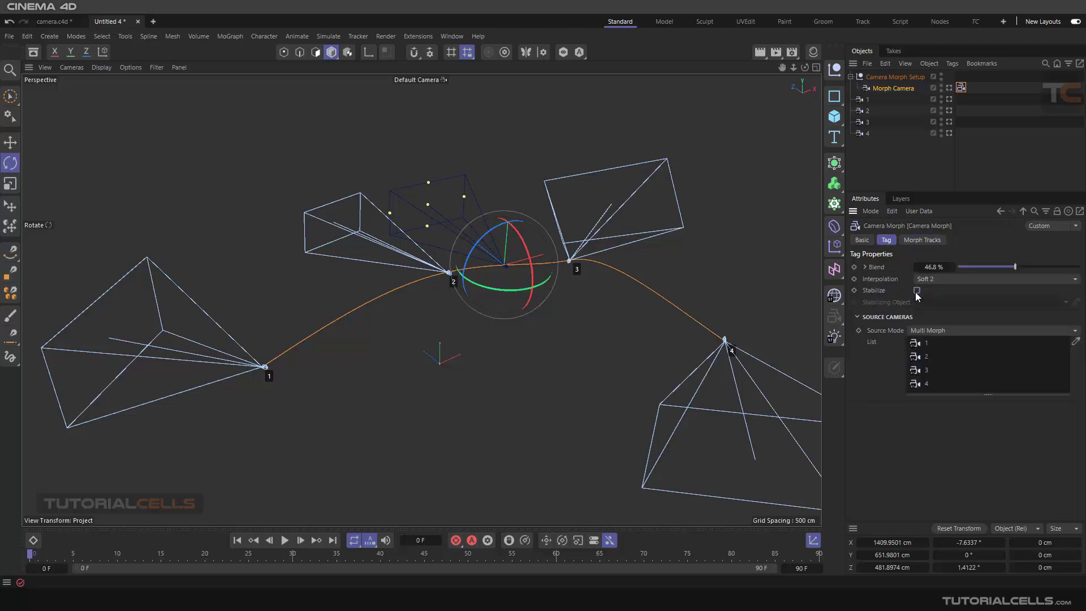
{"action": "left_click", "coordinate": [921, 240]}
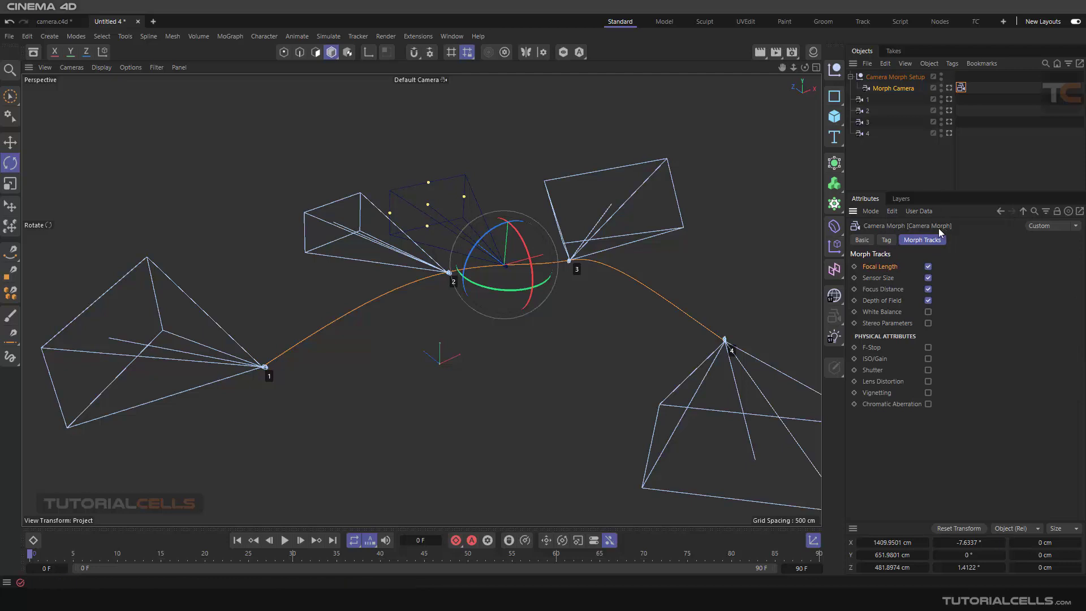
{"action": "left_click", "coordinate": [888, 239]}
{"action": "mouse_move", "coordinate": [1005, 268]}
{"action": "left_mouse_down"}
{"action": "mouse_move", "coordinate": [1038, 263]}
{"action": "mouse_move", "coordinate": [1000, 263]}
{"action": "mouse_move", "coordinate": [1013, 261]}
{"action": "left_mouse_up"}
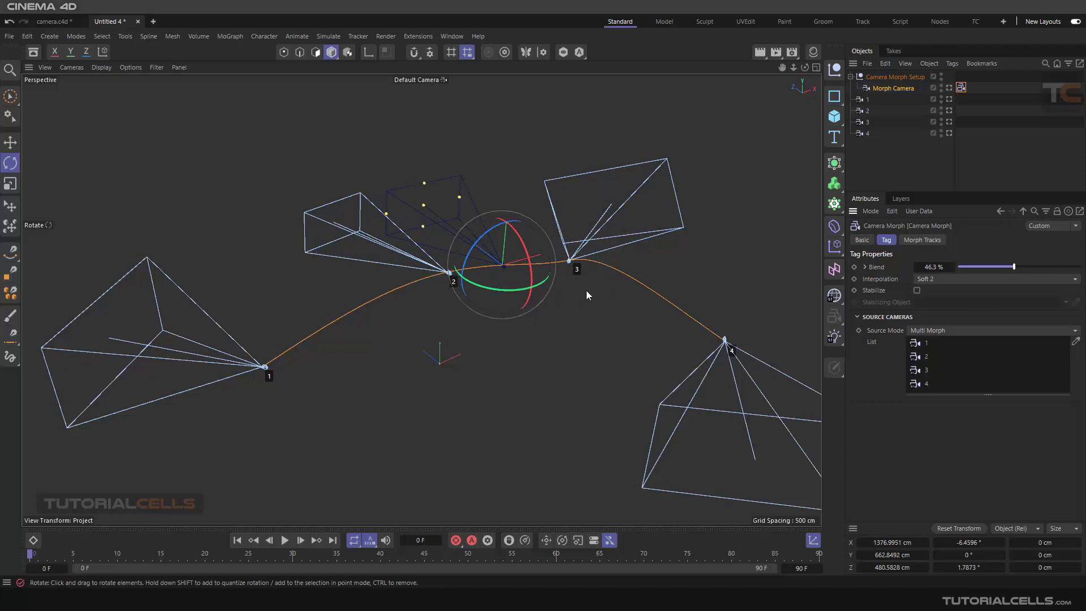
Step: Review the Camera Morph's tag settings and Morph Tracks, and toggle the viewport's view through the Morph Camera
{"action": "left_click", "coordinate": [918, 240]}
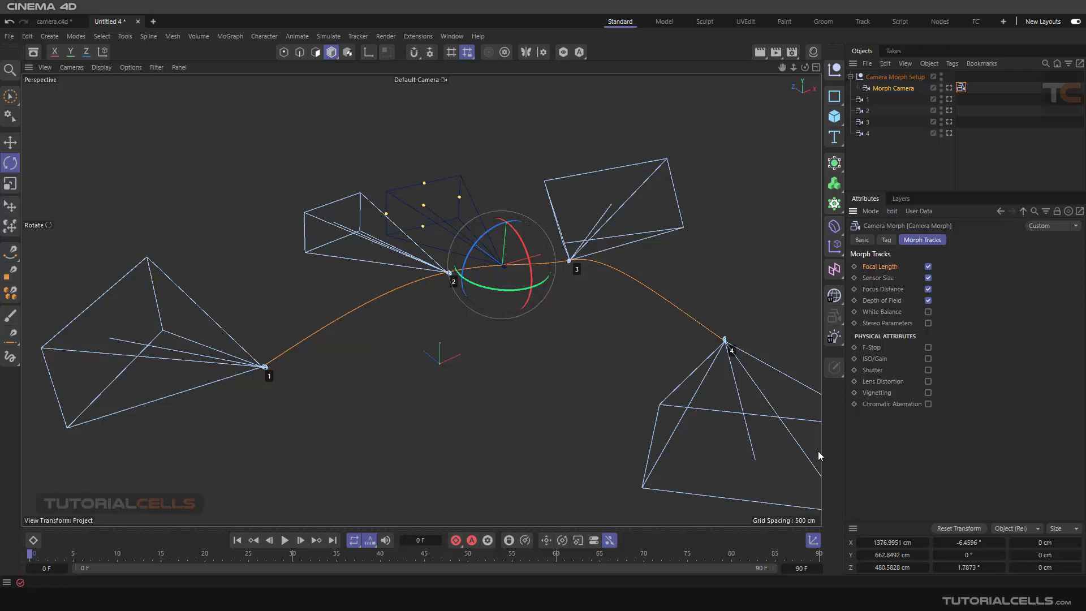
{"action": "left_click", "coordinate": [886, 240]}
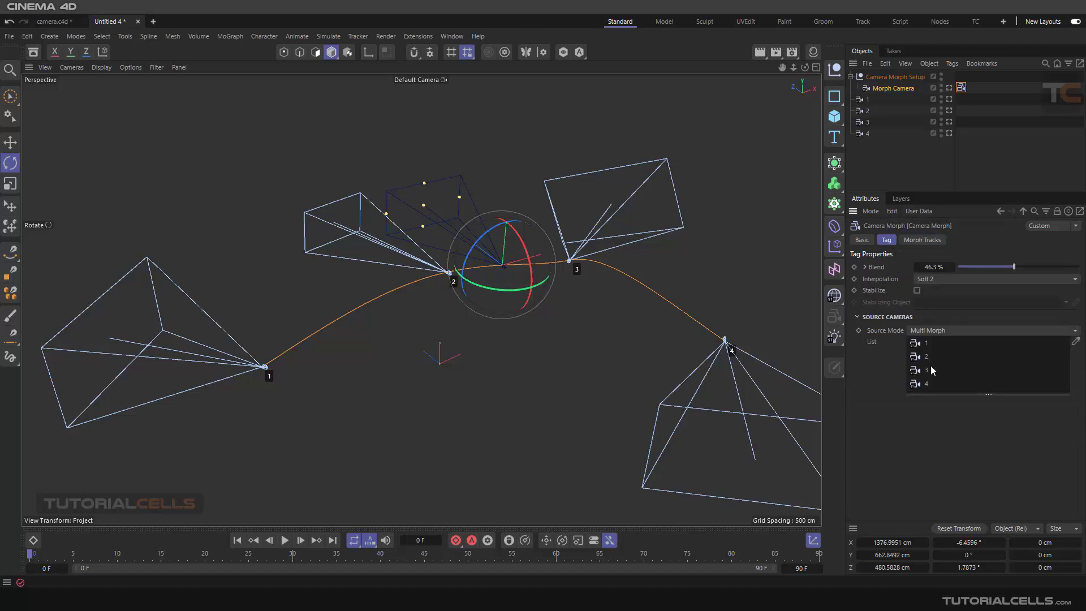
{"action": "left_click", "coordinate": [923, 240]}
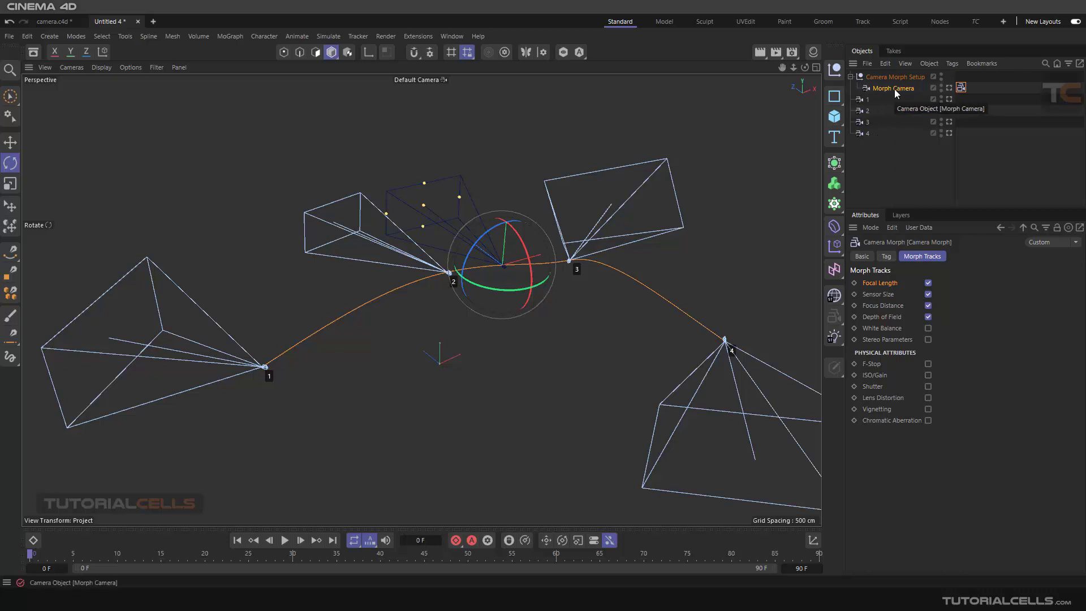
{"action": "left_click", "coordinate": [949, 88]}
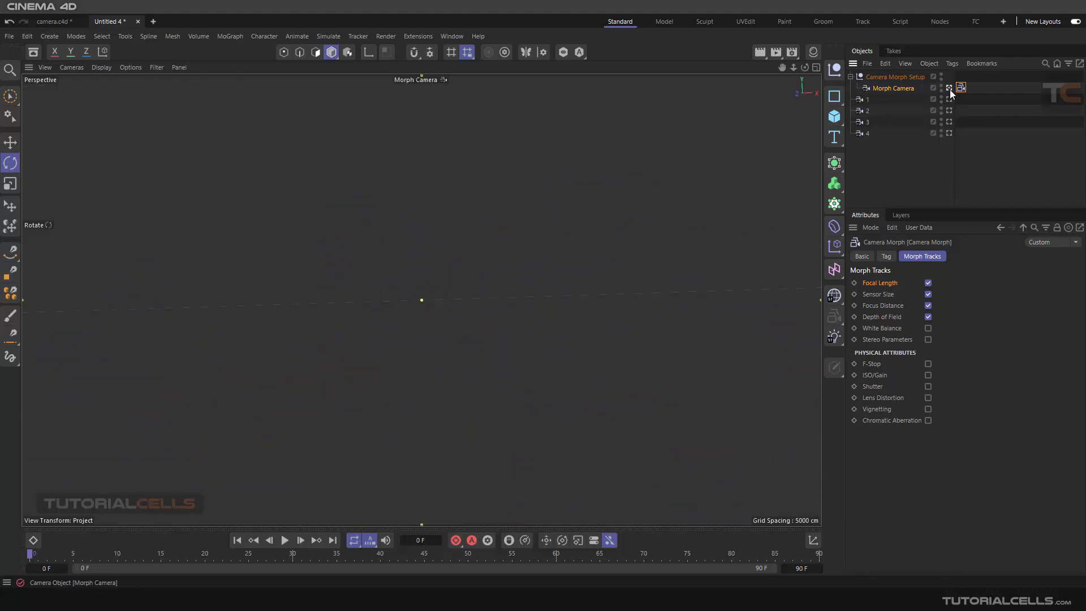
{"action": "left_click", "coordinate": [949, 89]}
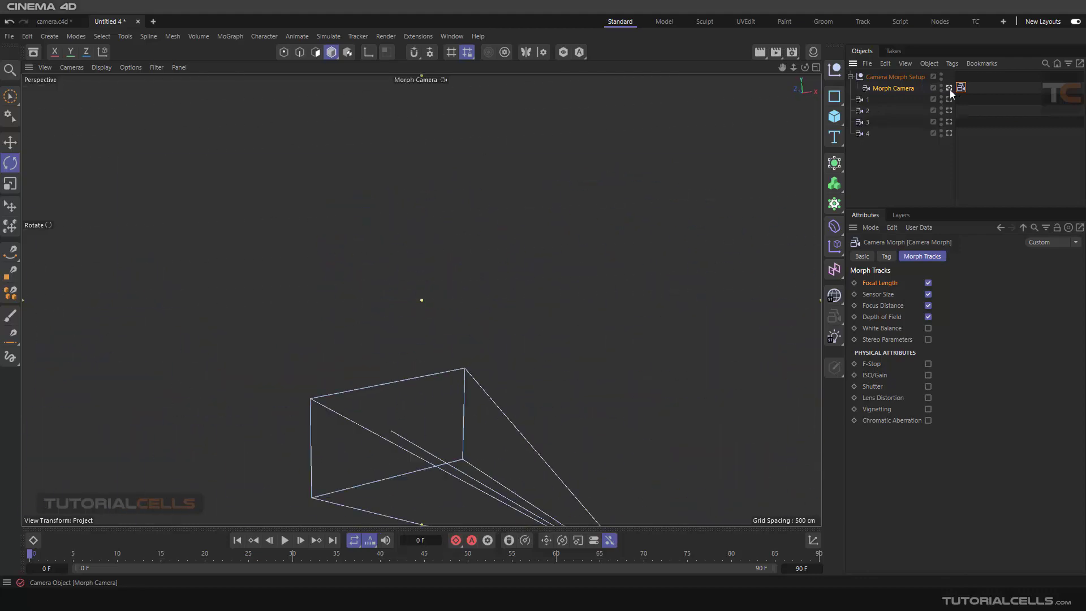
Step: Review the Morph Camera's details, stereoscopic, spherical and composition settings, and its object properties including the focal length
{"action": "left_click", "coordinate": [894, 89]}
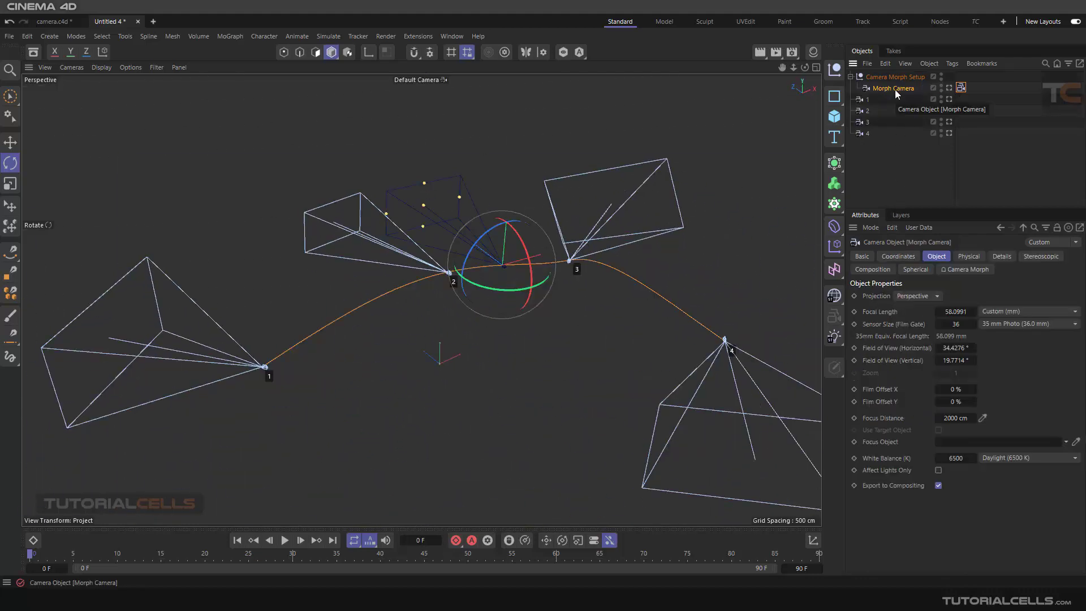
{"action": "left_click", "coordinate": [901, 258]}
{"action": "left_click", "coordinate": [959, 256]}
{"action": "left_click", "coordinate": [1001, 256]}
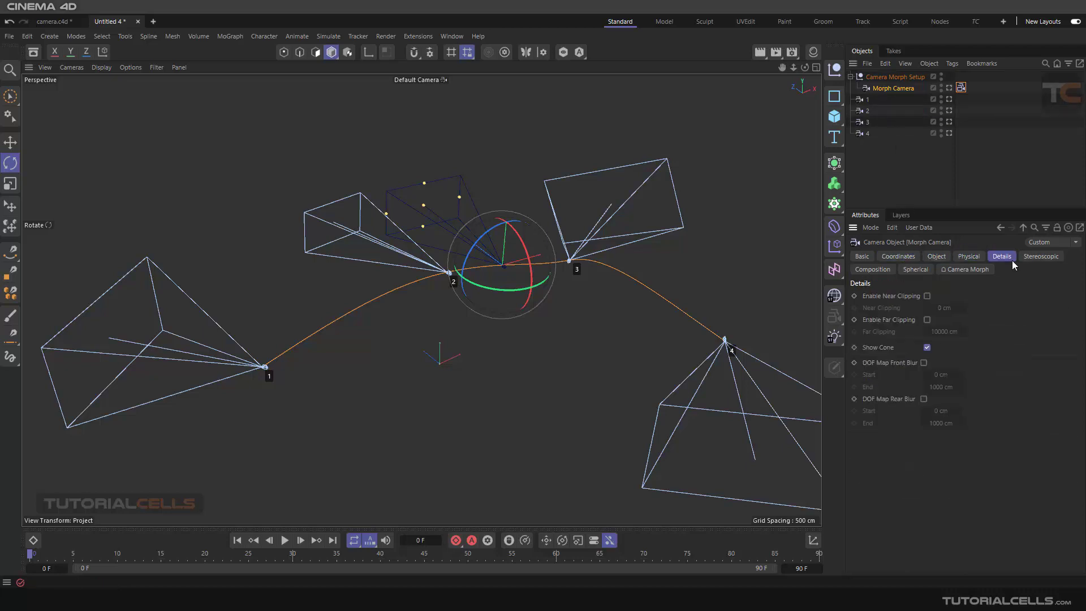
{"action": "left_click", "coordinate": [1040, 256]}
{"action": "left_click", "coordinate": [953, 270]}
{"action": "left_click", "coordinate": [916, 270]}
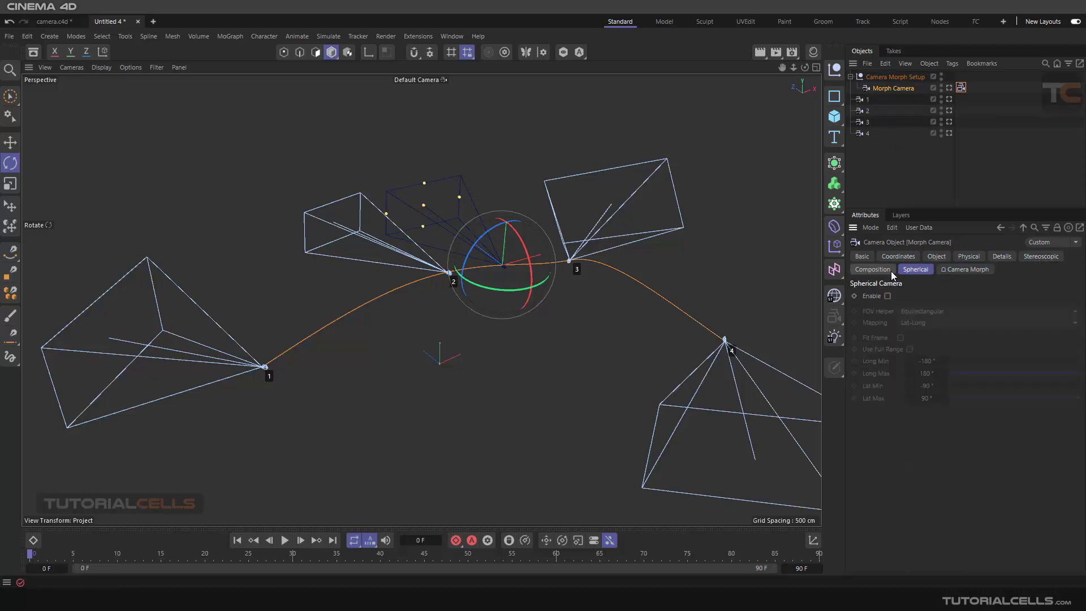
{"action": "left_click", "coordinate": [890, 270]}
{"action": "left_click", "coordinate": [934, 257]}
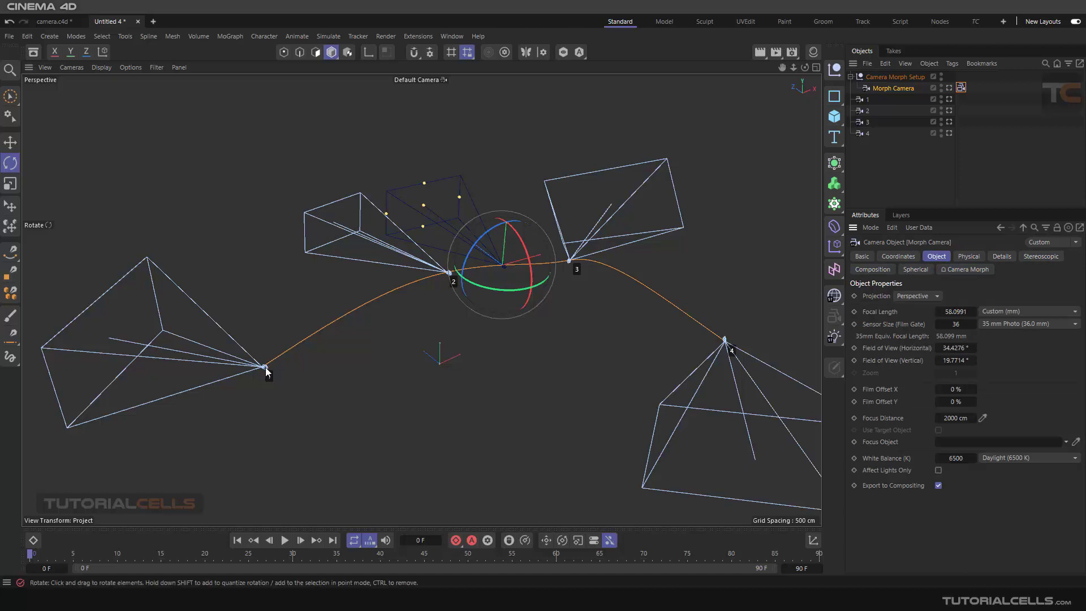
Step: Disable the Focal Length morph track on the Camera Morph, and scrub the blend to 0 % and back up between cameras 2 and 3
{"action": "left_click", "coordinate": [960, 87]}
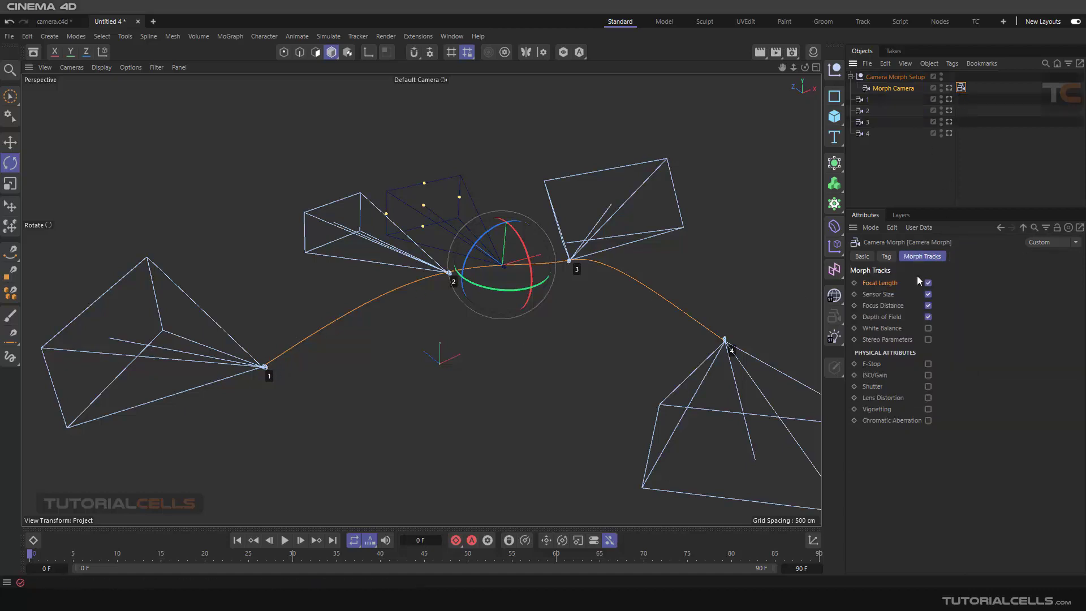
{"action": "left_click", "coordinate": [928, 282]}
{"action": "left_click", "coordinate": [886, 256]}
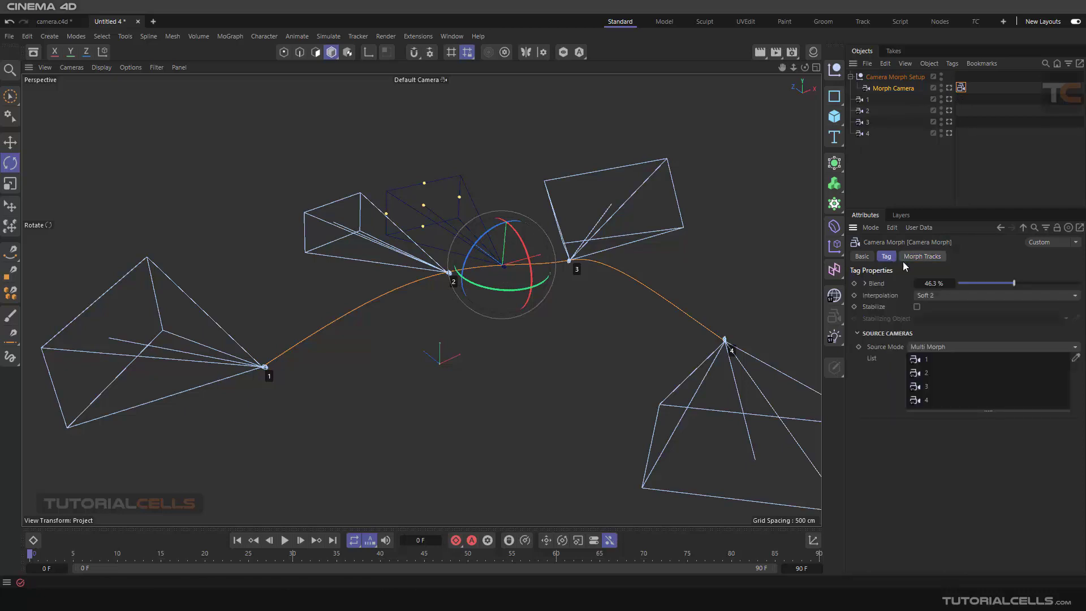
{"action": "left_click_drag", "start_coordinate": [990, 286], "coordinate": [955, 286]}
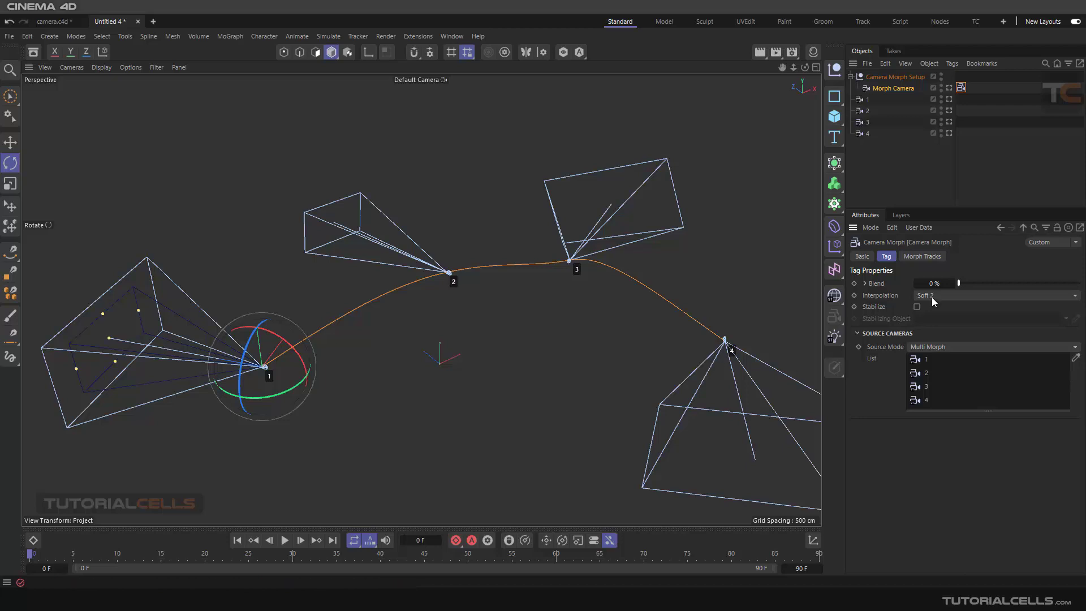
{"action": "left_click_drag", "start_coordinate": [961, 282], "coordinate": [1014, 269]}
Step: Set the Morph Camera's own focal length to about 41.5 mm
{"action": "left_click", "coordinate": [905, 89]}
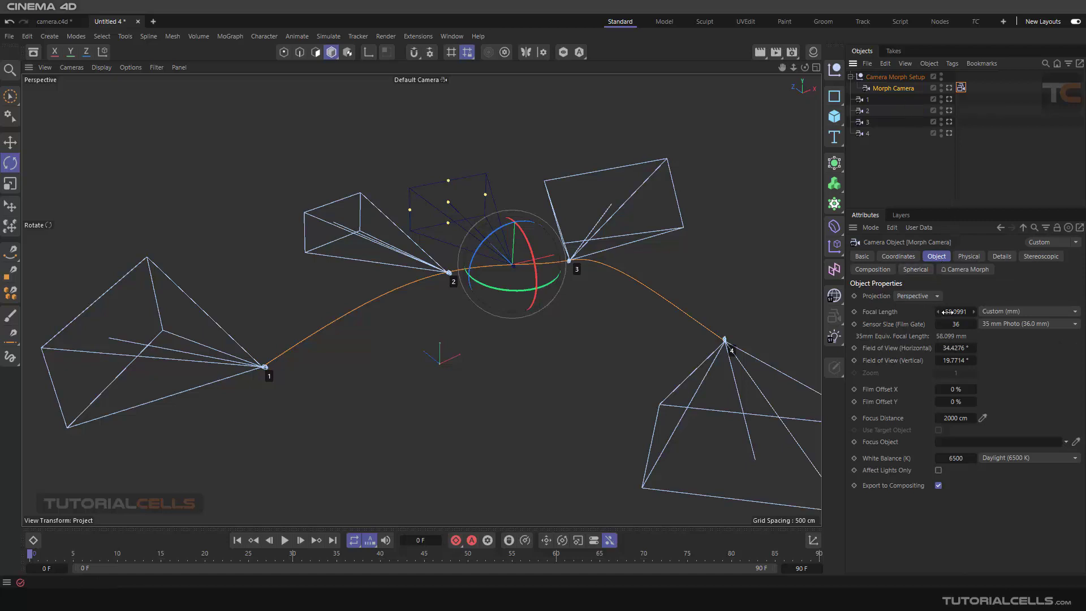
{"action": "left_click_drag", "start_coordinate": [950, 312], "coordinate": [910, 312]}
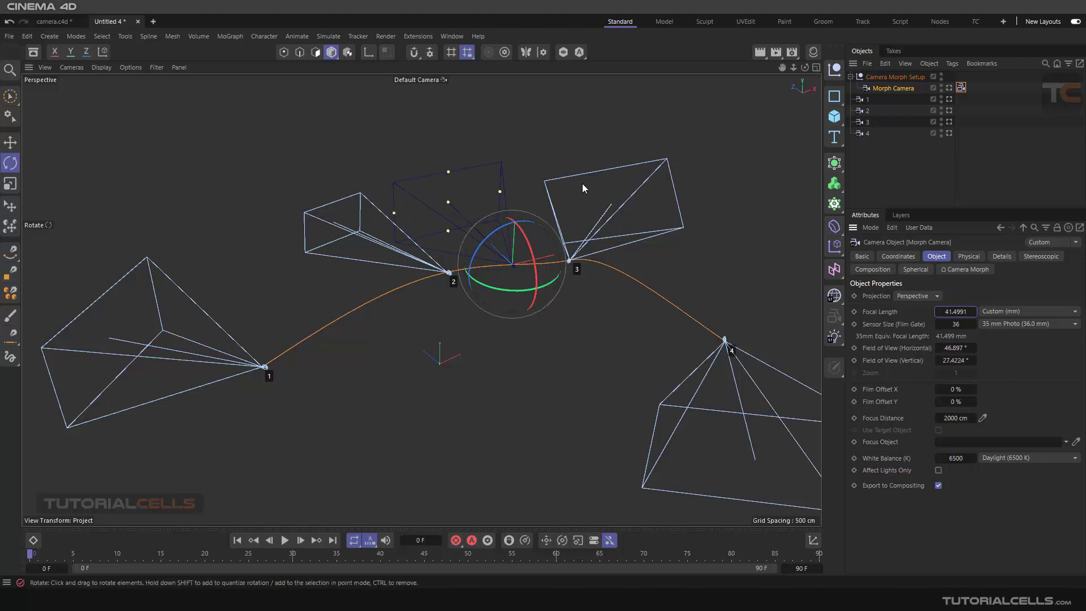